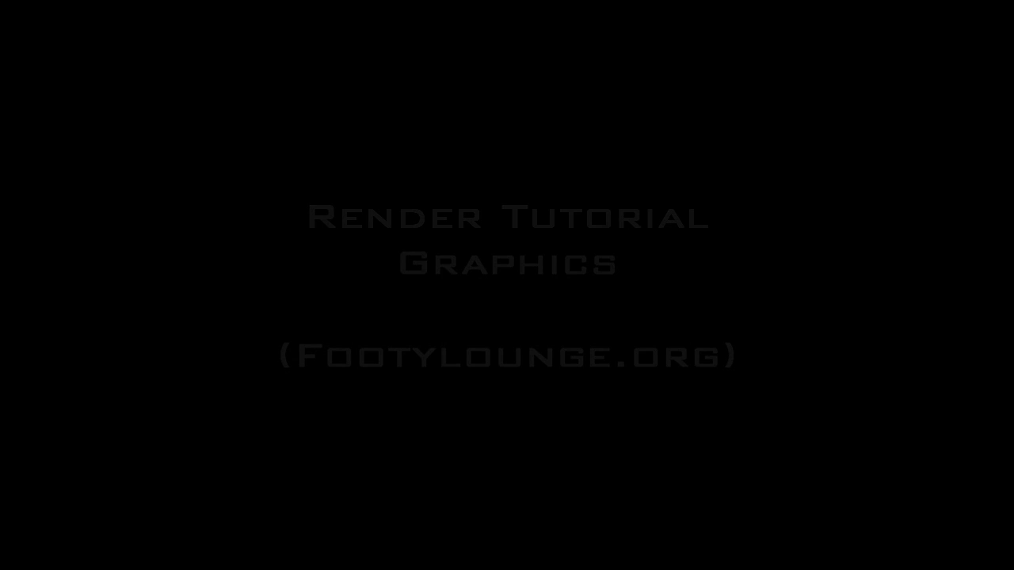
# - Duplicate the photo onto Layer 1 and zoom the image to 300%
pyautogui.hotkey('ctrl', 'j')
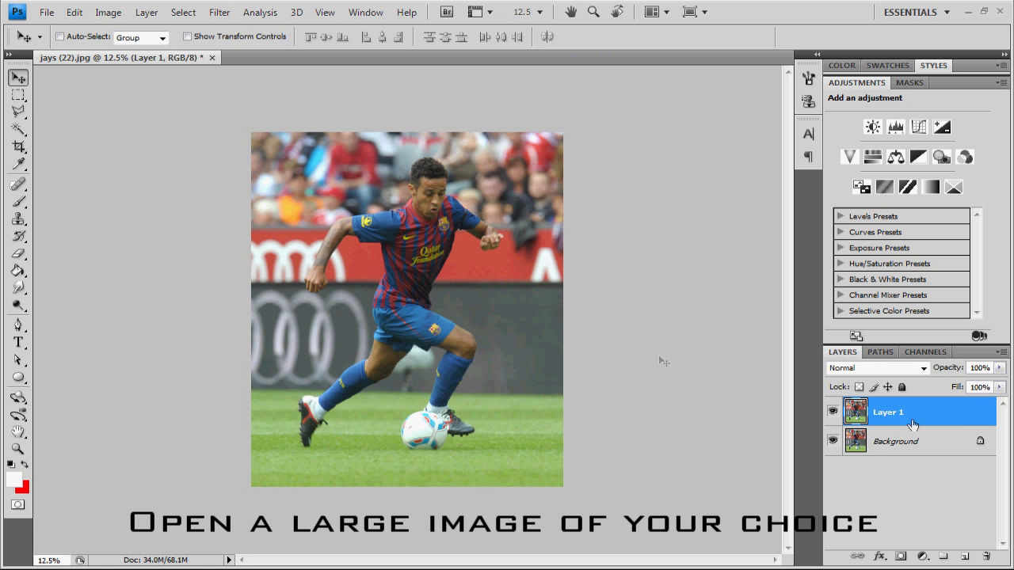
pyautogui.click(519, 12)
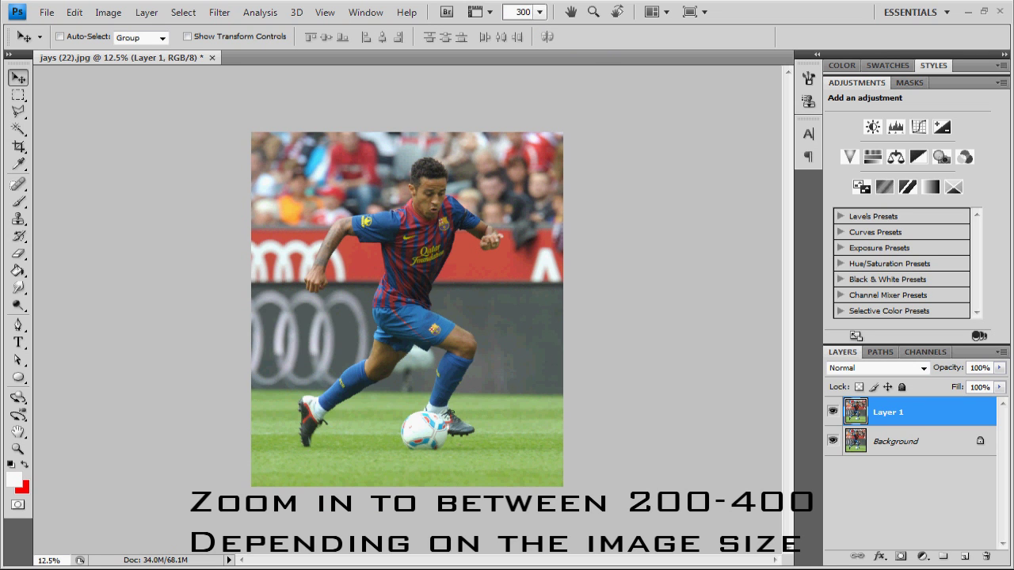
pyautogui.press('Return')
# - At 250% zoom, start a Pen path with the first curved anchors on the player's shoulder
pyautogui.press('p')
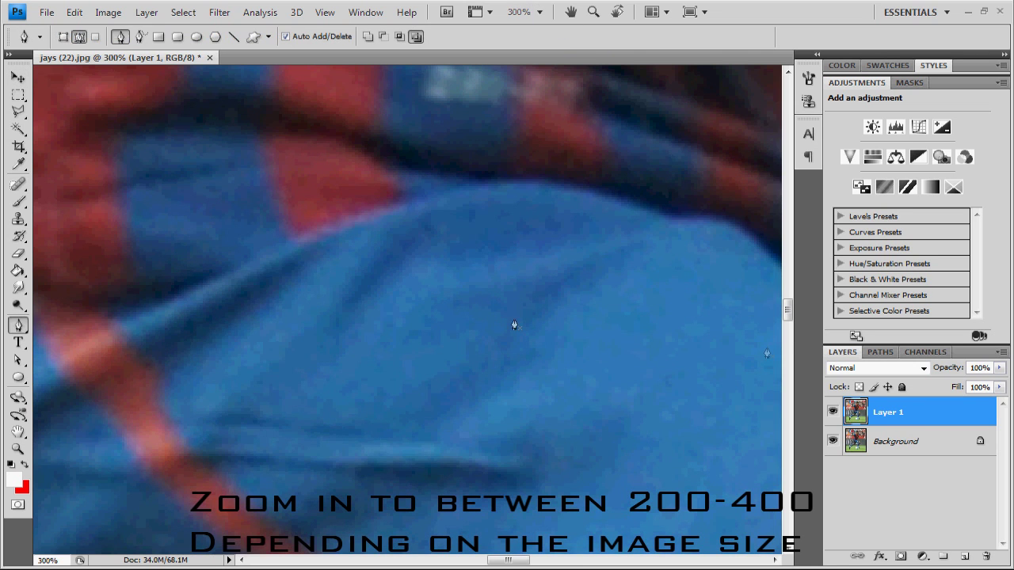
pyautogui.moveTo(789, 311); pyautogui.dragTo(798, 190)
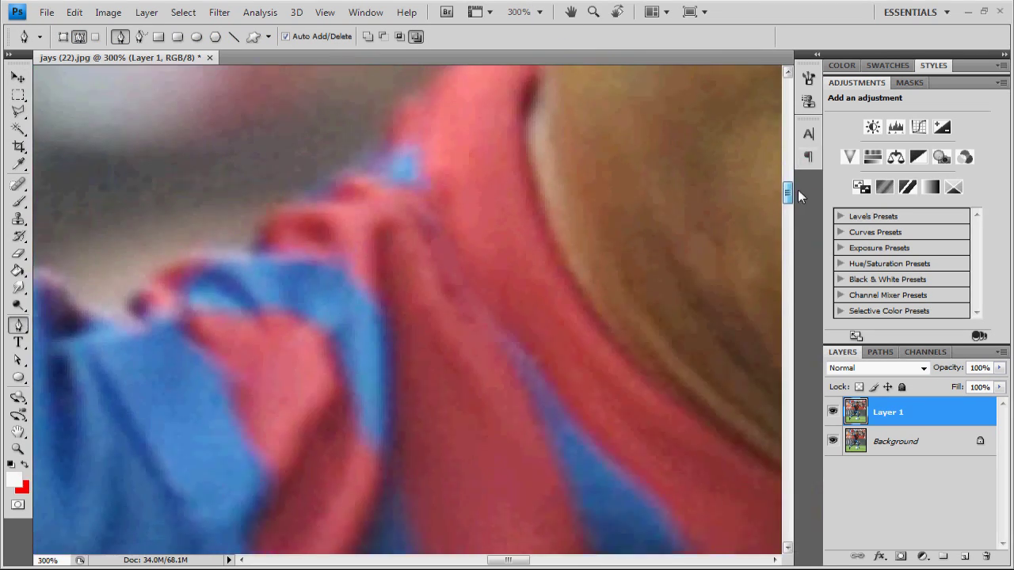
pyautogui.click(524, 10)
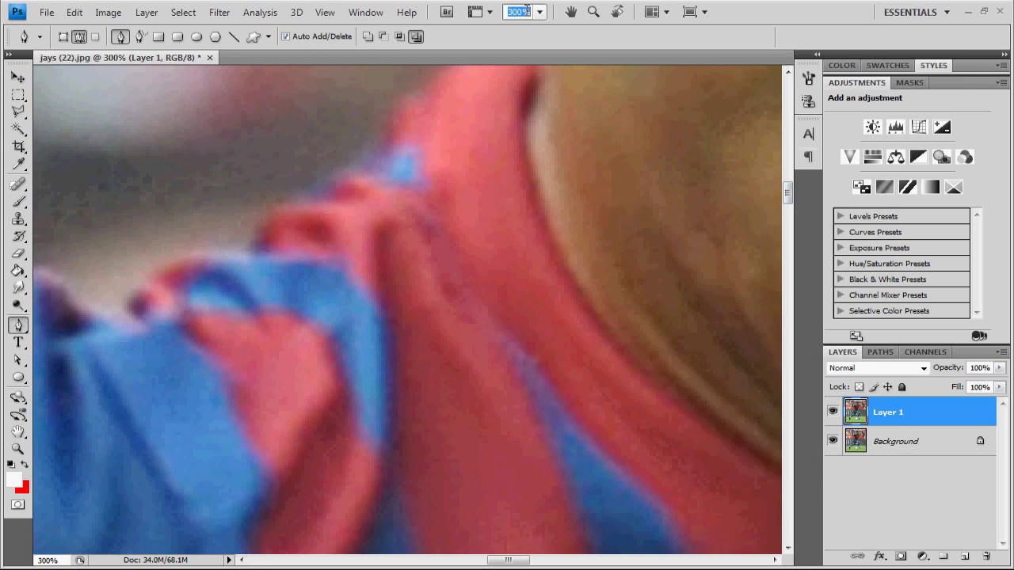
pyautogui.write('250')
pyautogui.press('Return')
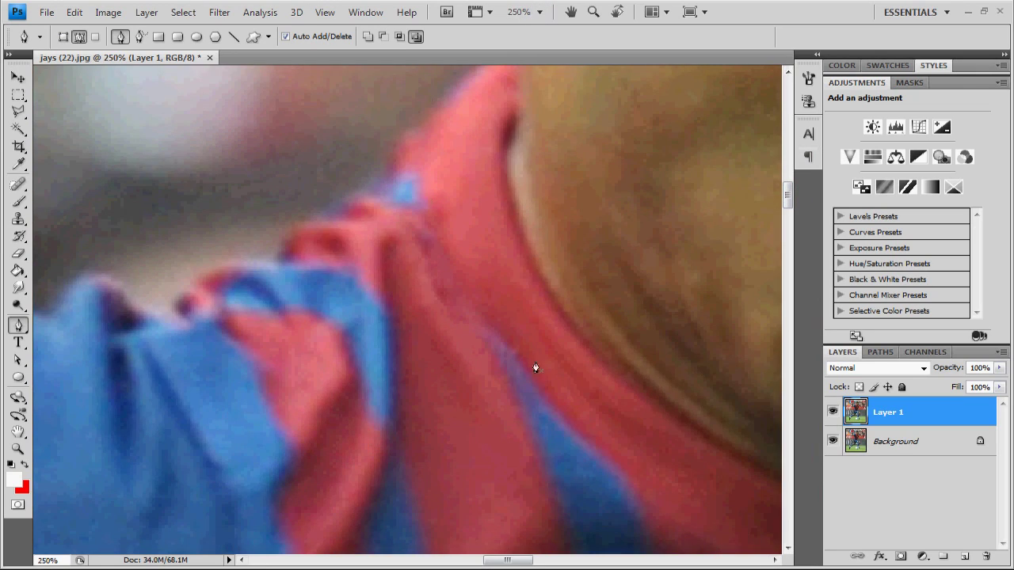
pyautogui.moveTo(508, 560); pyautogui.dragTo(567, 561)
pyautogui.scroll(3, 554, 215)
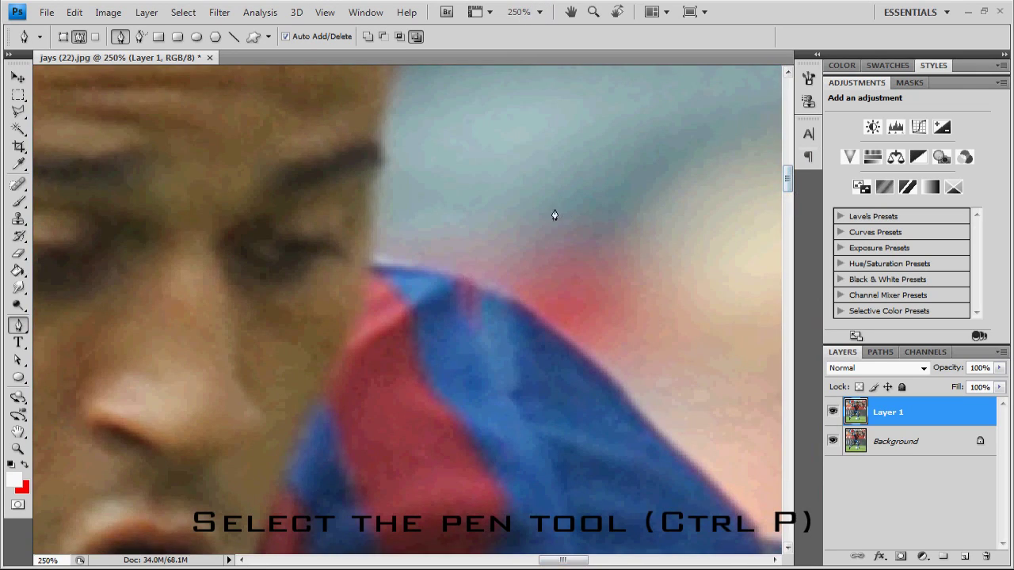
pyautogui.hscroll(5, 642, 436)
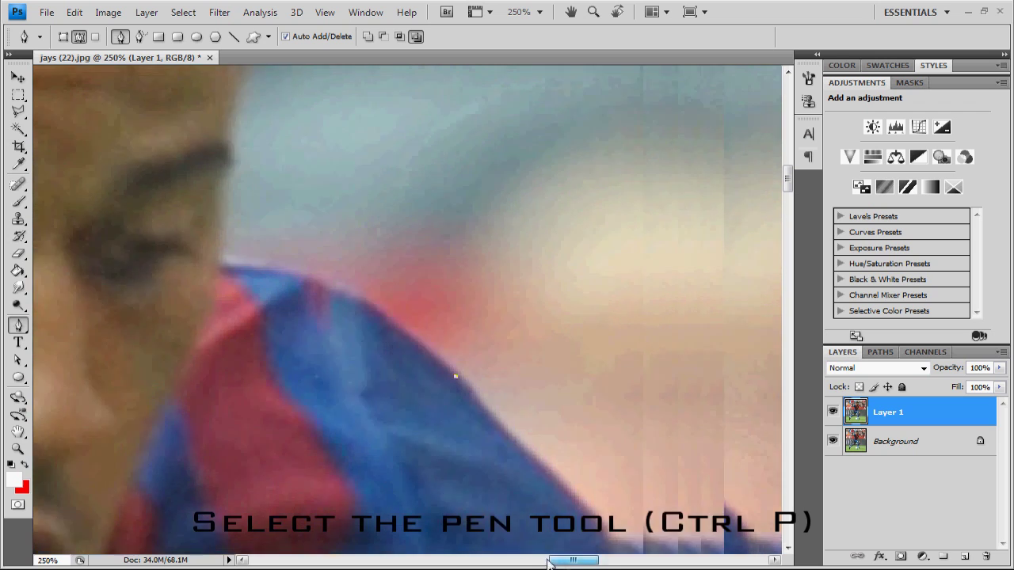
pyautogui.click(317, 376)
pyautogui.moveTo(390, 455); pyautogui.dragTo(425, 495)
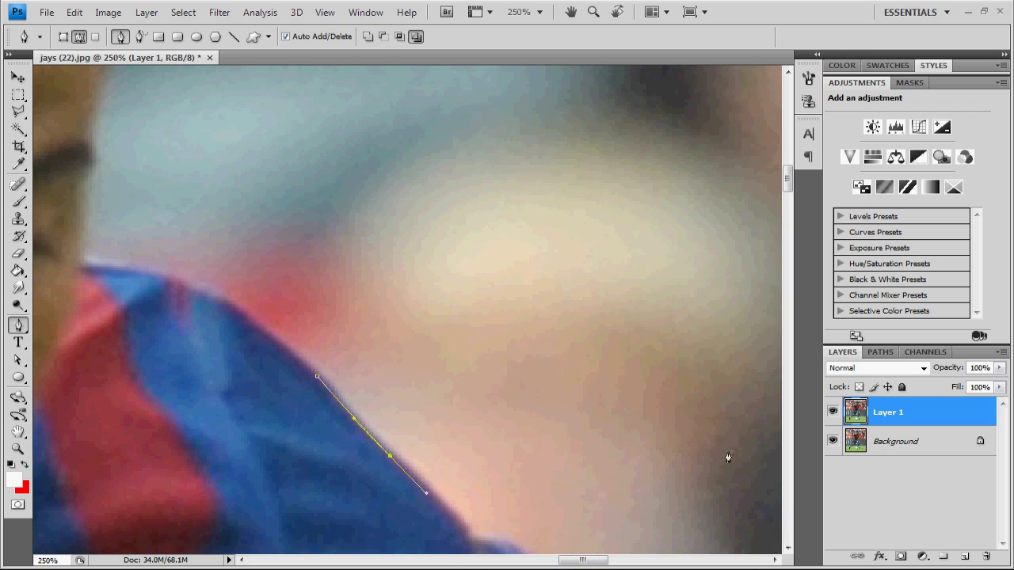
# - Trace the path down the shoulder and along the sleeve edge
pyautogui.scroll(-5, 477, 201)
pyautogui.keyDown('alt'); pyautogui.click(467, 212); pyautogui.keyUp('alt')
pyautogui.moveTo(527, 240)
pyautogui.mouseDown()
pyautogui.moveTo(541, 270)
pyautogui.moveTo(590, 296)
pyautogui.mouseUp()
pyautogui.moveTo(639, 331); pyautogui.dragTo(651, 342)
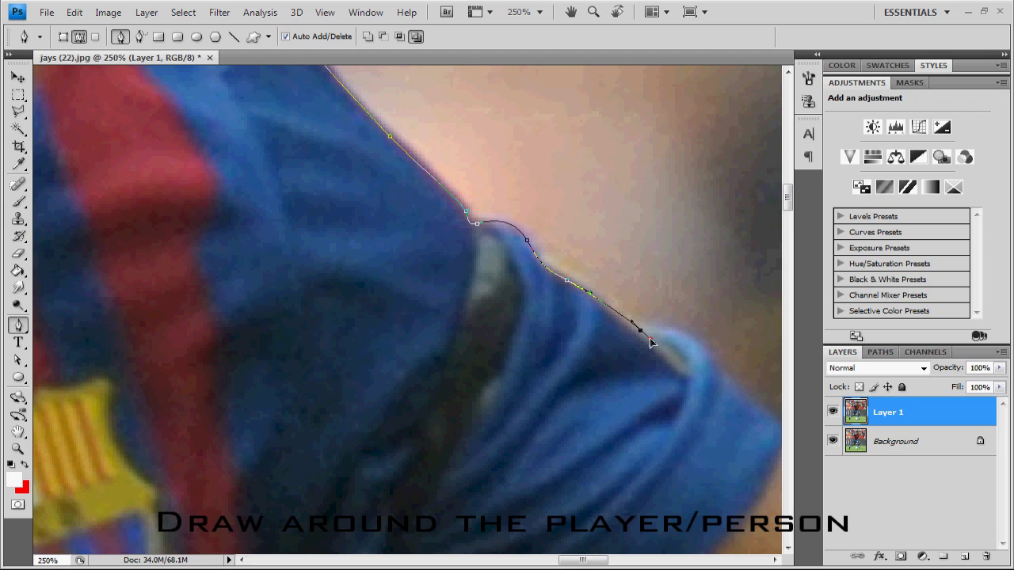
pyautogui.moveTo(710, 360); pyautogui.dragTo(738, 403)
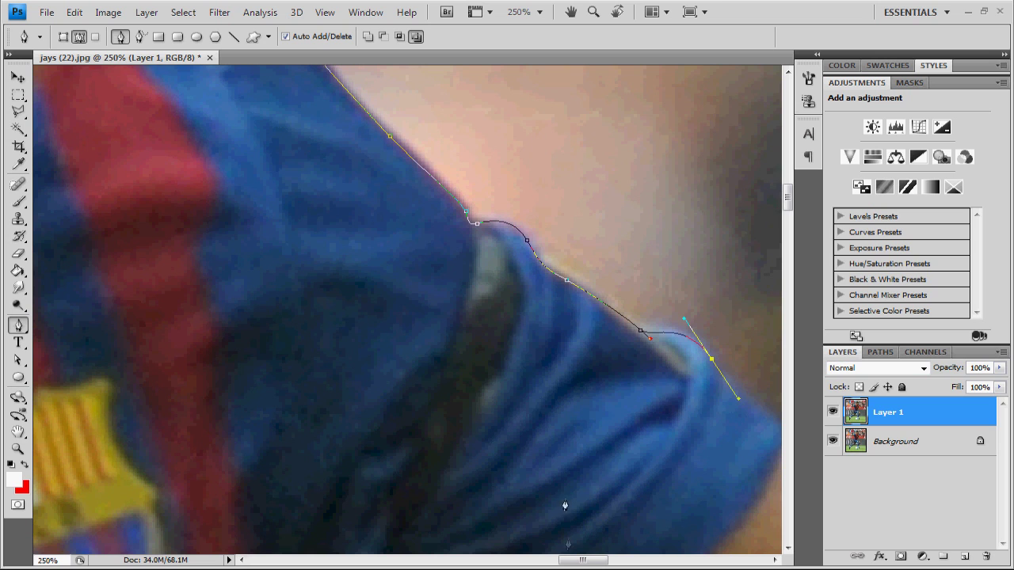
pyautogui.moveTo(583, 561); pyautogui.dragTo(604, 560)
pyautogui.moveTo(484, 436); pyautogui.dragTo(486, 451)
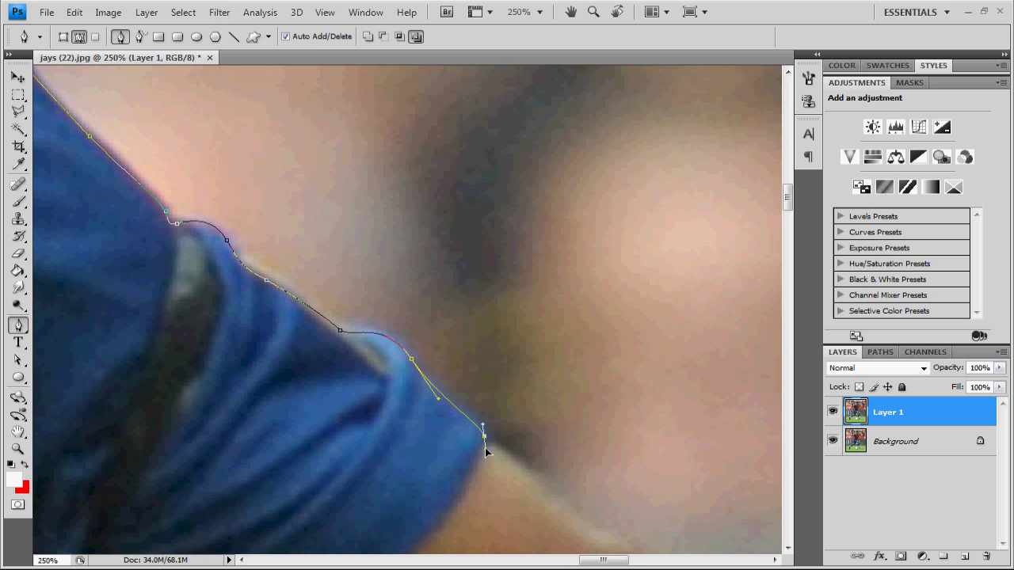
pyautogui.moveTo(561, 504); pyautogui.dragTo(568, 513)
pyautogui.moveTo(602, 560); pyautogui.dragTo(620, 560)
pyautogui.moveTo(788, 198); pyautogui.dragTo(788, 222)
# - Extend the curved path along the forearm and around the raised fingertip
pyautogui.moveTo(422, 164); pyautogui.dragTo(468, 181)
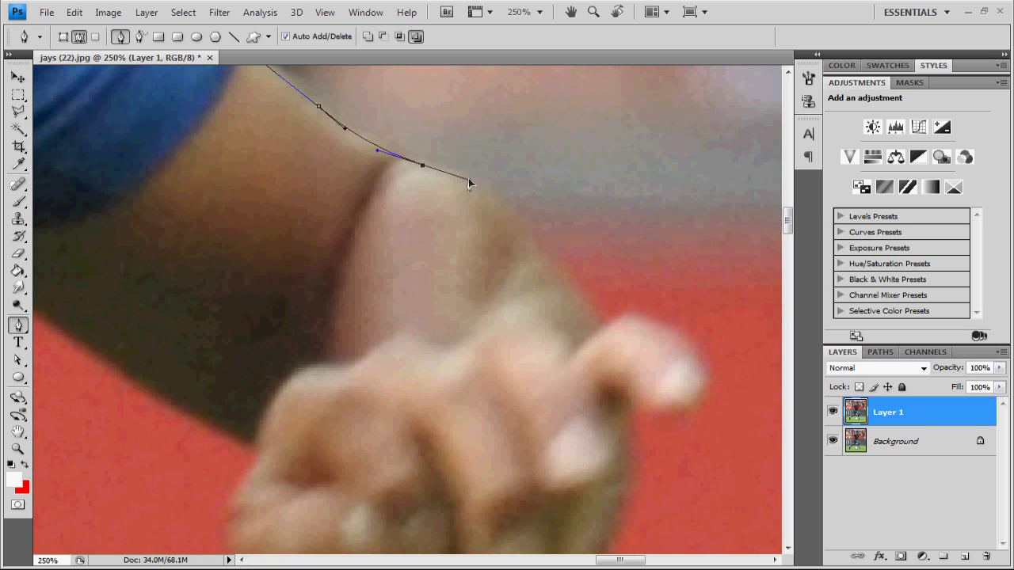
pyautogui.moveTo(540, 248); pyautogui.dragTo(562, 284)
pyautogui.click(599, 324)
pyautogui.moveTo(682, 340)
pyautogui.mouseDown()
pyautogui.moveTo(702, 367)
pyautogui.moveTo(686, 408)
pyautogui.mouseUp()
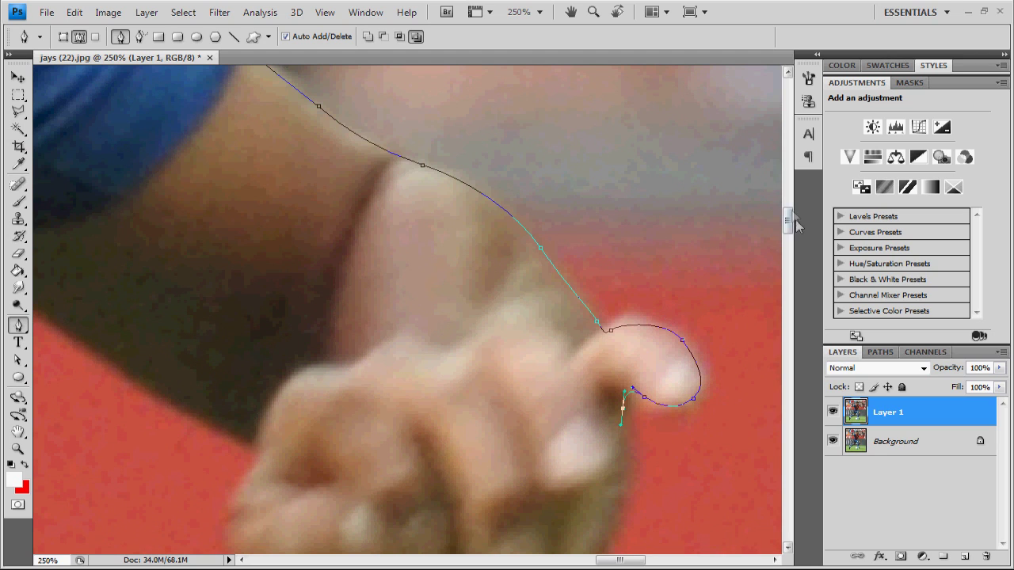
pyautogui.scroll(-5, 655, 267)
pyautogui.moveTo(599, 357)
pyautogui.mouseDown()
pyautogui.moveTo(557, 420)
pyautogui.moveTo(463, 429)
pyautogui.moveTo(386, 454)
pyautogui.mouseUp()
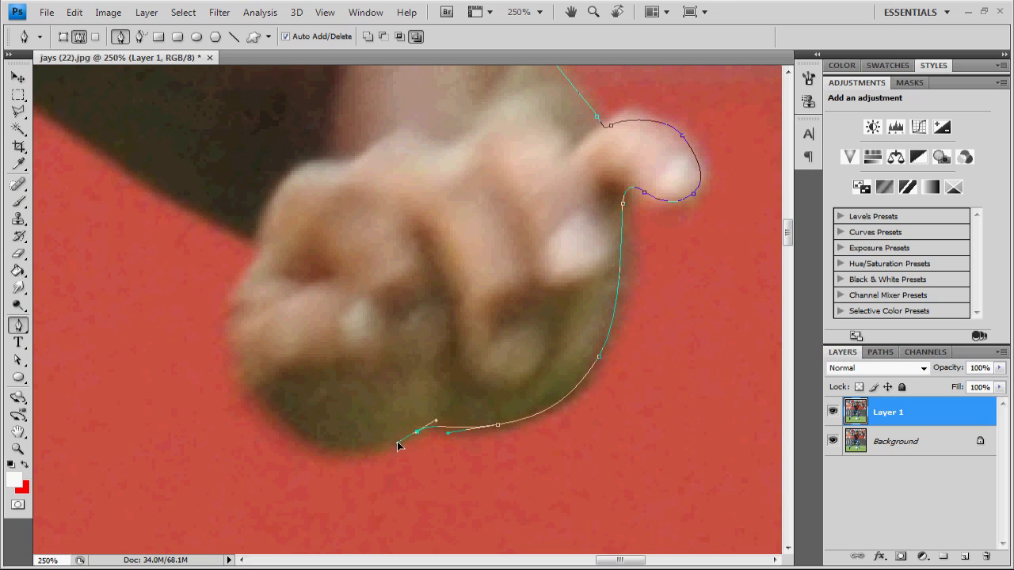
# - Wrap the path around the fist, redoing one misplaced anchor, then up the arm's upper edge
pyautogui.moveTo(312, 444); pyautogui.dragTo(281, 422)
pyautogui.moveTo(234, 311)
pyautogui.mouseDown()
pyautogui.moveTo(256, 251)
pyautogui.moveTo(251, 271)
pyautogui.mouseUp()
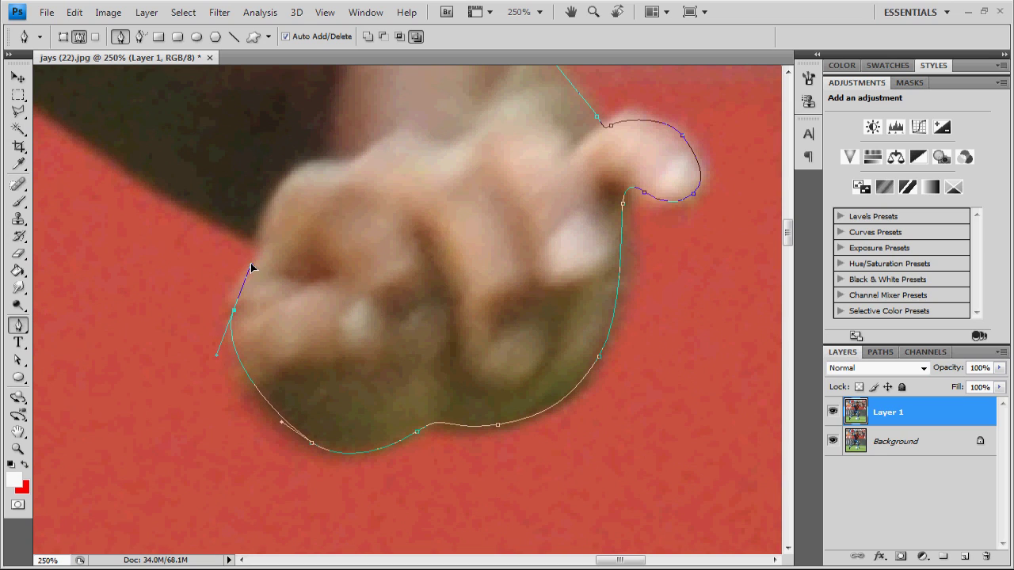
pyautogui.hotkey('ctrl', 'z')
pyautogui.moveTo(251, 383); pyautogui.dragTo(238, 357)
pyautogui.moveTo(247, 276)
pyautogui.mouseDown()
pyautogui.moveTo(265, 254)
pyautogui.moveTo(229, 230)
pyautogui.mouseUp()
pyautogui.hscroll(-5, 451, 462)
pyautogui.hscroll(-2, 492, 253)
pyautogui.moveTo(335, 100); pyautogui.dragTo(255, 54)
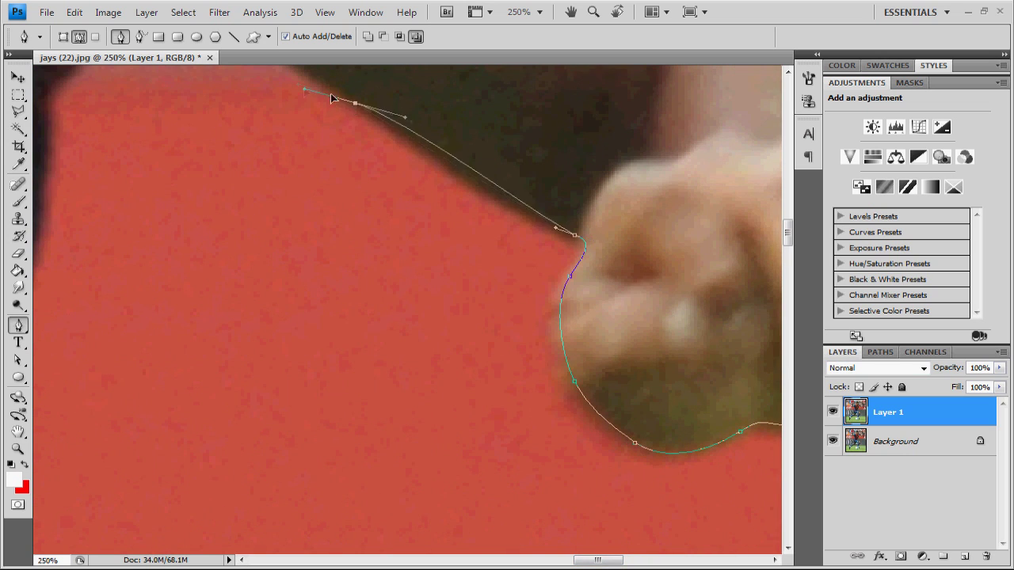
pyautogui.scroll(1, 255, 54)
pyautogui.moveTo(229, 106)
pyautogui.mouseDown()
pyautogui.moveTo(198, 105)
pyautogui.moveTo(168, 128)
pyautogui.mouseUp()
# - Continue the path along the player's skin edge while repositioning the canvas
pyautogui.hscroll(-10, 476, 254)
pyautogui.scroll(3, 668, 242)
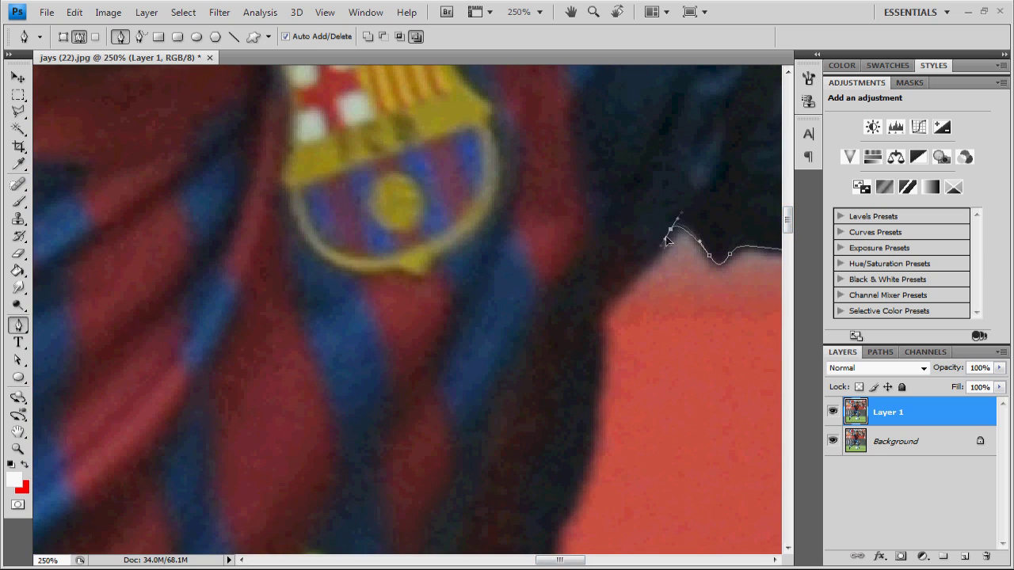
pyautogui.moveTo(583, 427); pyautogui.dragTo(583, 449)
pyautogui.moveTo(553, 536); pyautogui.dragTo(549, 555)
pyautogui.scroll(-6, 549, 547)
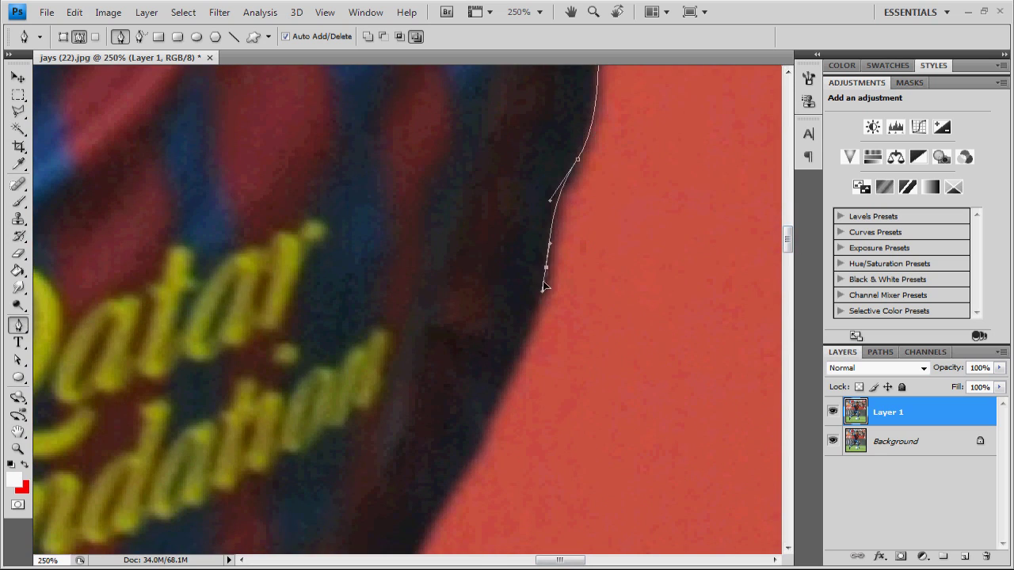
pyautogui.moveTo(478, 445); pyautogui.dragTo(458, 478)
pyautogui.scroll(-8, 458, 477)
pyautogui.moveTo(366, 267); pyautogui.dragTo(290, 408)
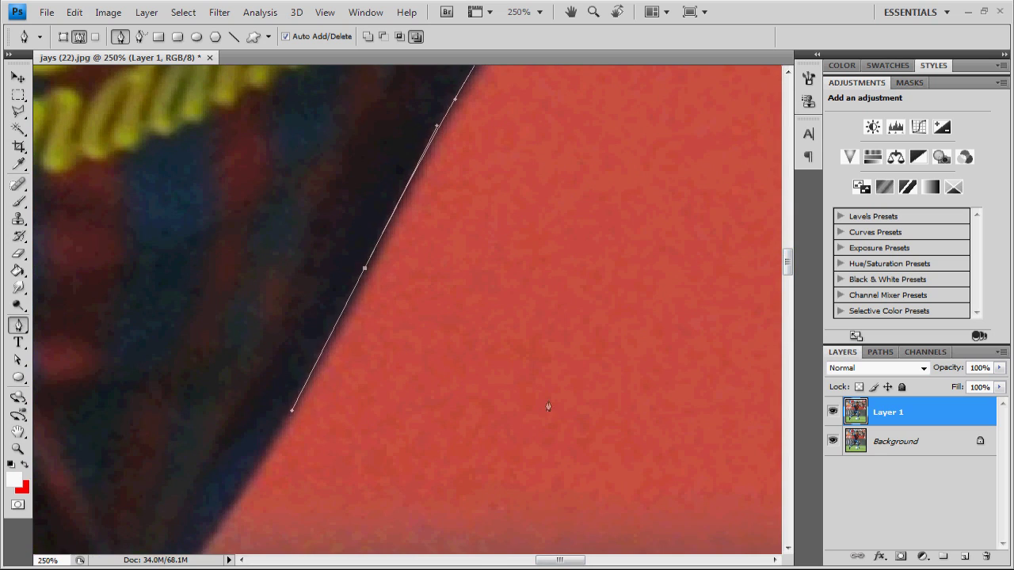
pyautogui.hscroll(-10, 673, 333)
pyautogui.scroll(2, 674, 333)
pyautogui.scroll(-2, 403, 217)
pyautogui.hscroll(10, 403, 217)
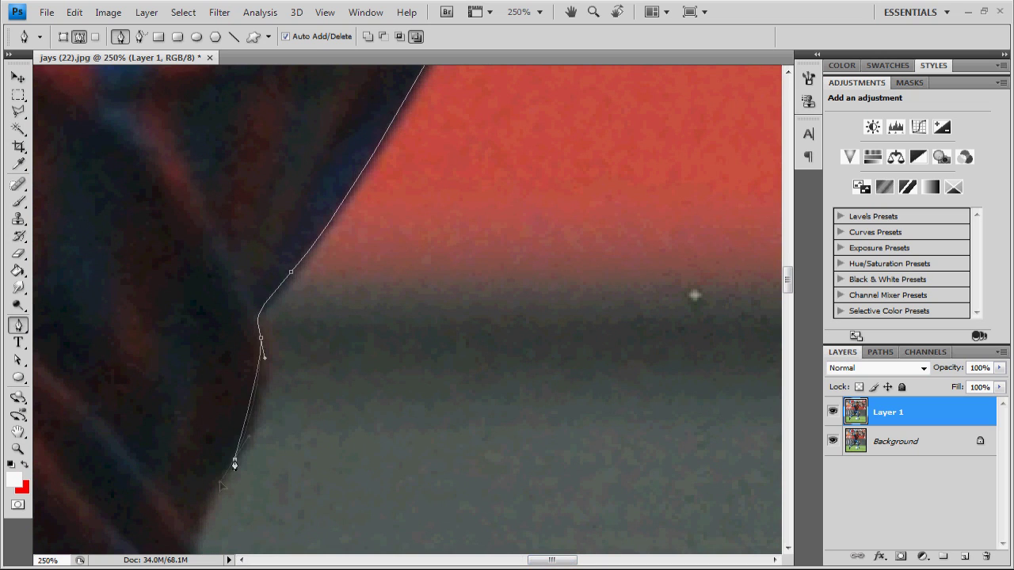
pyautogui.scroll(-8, 550, 561)
pyautogui.hscroll(-7, 550, 561)
# - Trace the path down the neck and along the collar edge
pyautogui.moveTo(496, 184); pyautogui.dragTo(497, 208)
pyautogui.moveTo(543, 319); pyautogui.dragTo(547, 341)
pyautogui.click(556, 391)
pyautogui.moveTo(540, 426); pyautogui.dragTo(540, 439)
pyautogui.click(527, 475)
pyautogui.click(538, 490)
pyautogui.moveTo(620, 529); pyautogui.dragTo(638, 531)
pyautogui.scroll(-8, 687, 242)
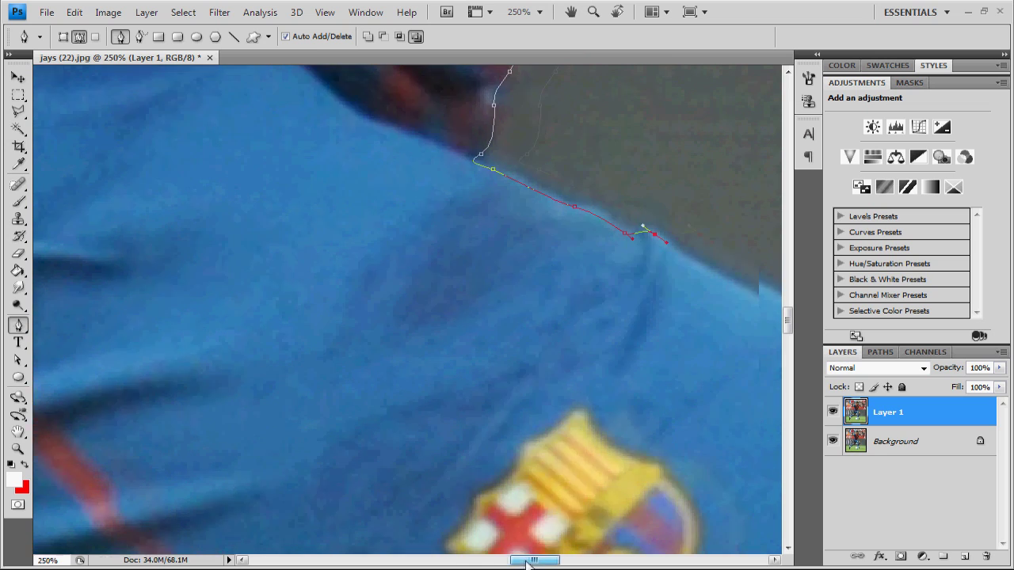
pyautogui.hscroll(10, 380, 296)
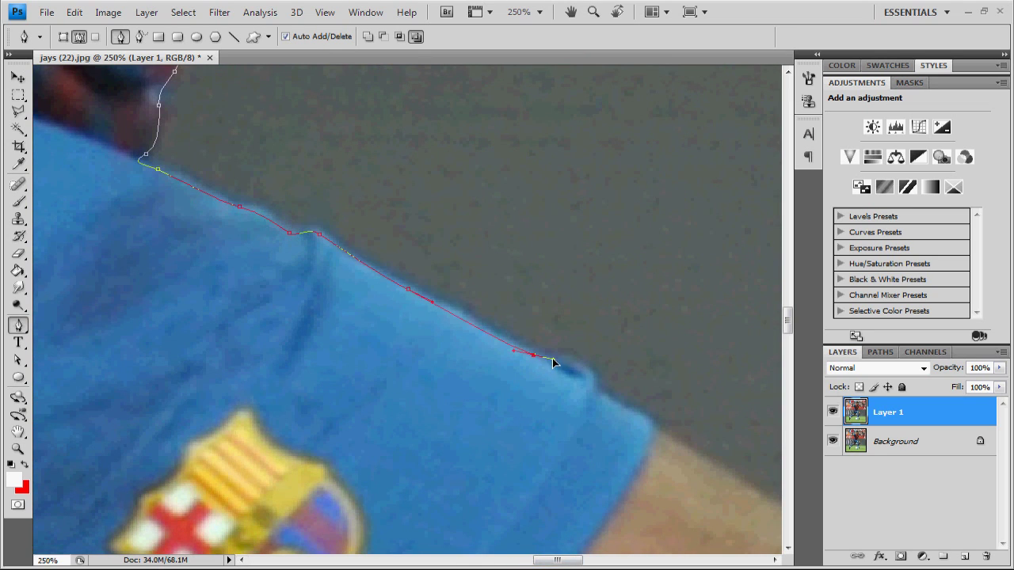
# - Curve the path around the collar corner and down the player's outline
pyautogui.moveTo(595, 384); pyautogui.dragTo(600, 406)
pyautogui.moveTo(713, 464); pyautogui.dragTo(745, 482)
pyautogui.hscroll(12, 744, 482)
pyautogui.scroll(-9, 554, 357)
pyautogui.moveTo(419, 235); pyautogui.dragTo(463, 263)
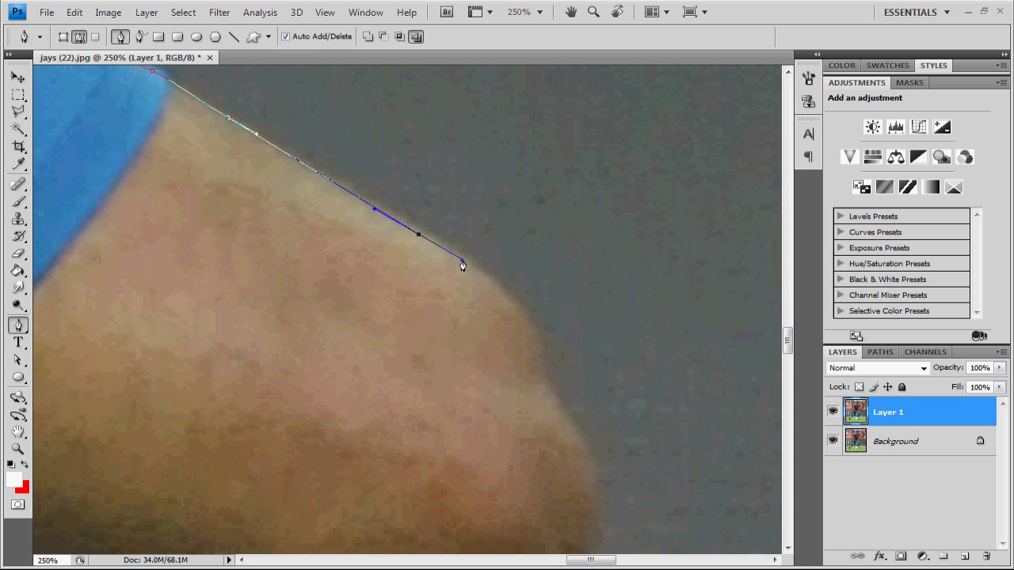
pyautogui.moveTo(541, 354); pyautogui.dragTo(548, 394)
pyautogui.scroll(-5, 583, 447)
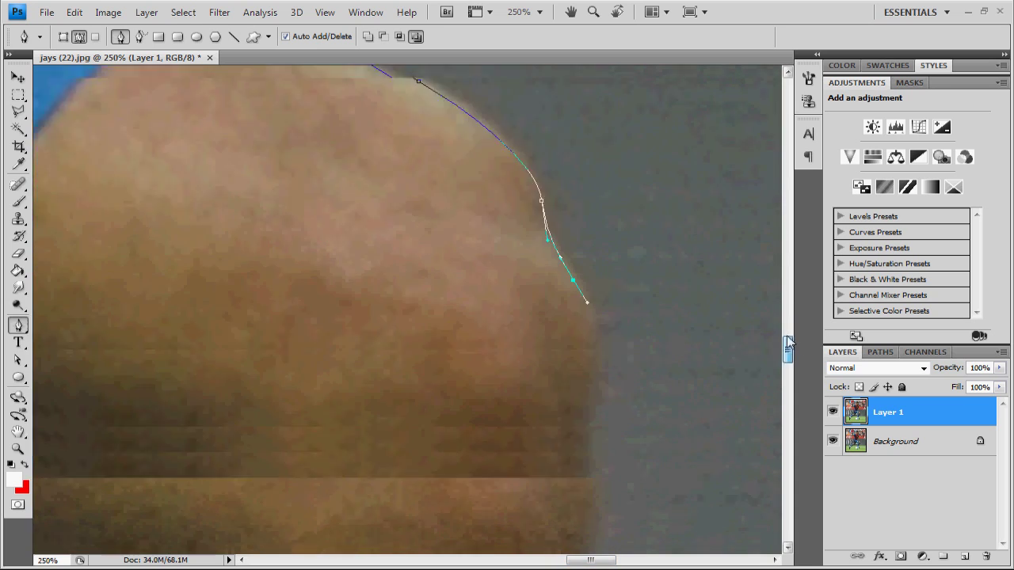
pyautogui.scroll(-4, 583, 448)
pyautogui.moveTo(576, 295); pyautogui.dragTo(545, 388)
pyautogui.click(527, 457)
pyautogui.moveTo(516, 528); pyautogui.dragTo(497, 554)
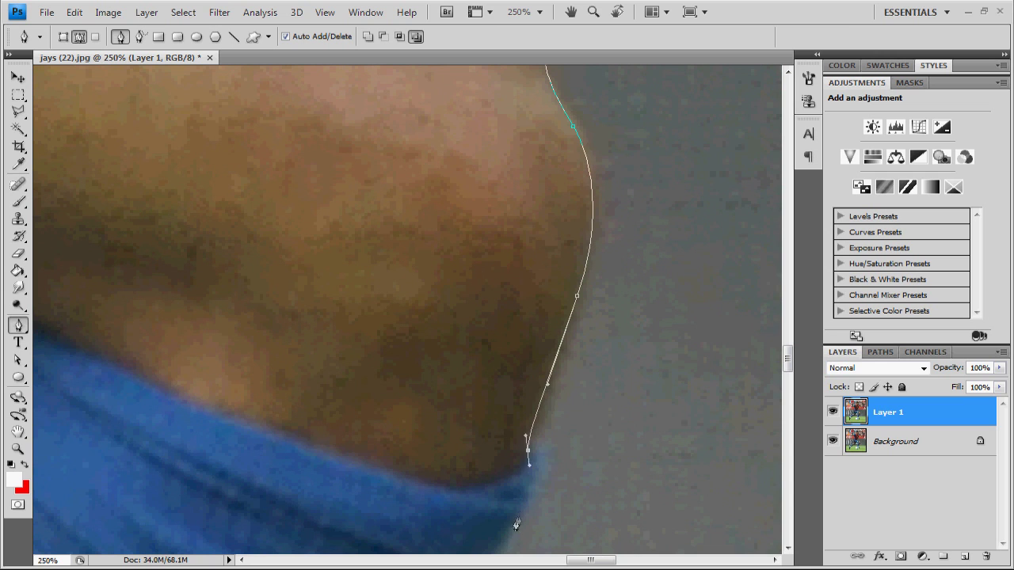
pyautogui.scroll(-9, 720, 403)
# - Continue anchors down the blue jersey edge to the sock
pyautogui.moveTo(446, 304); pyautogui.dragTo(432, 329)
pyautogui.moveTo(385, 404); pyautogui.dragTo(374, 432)
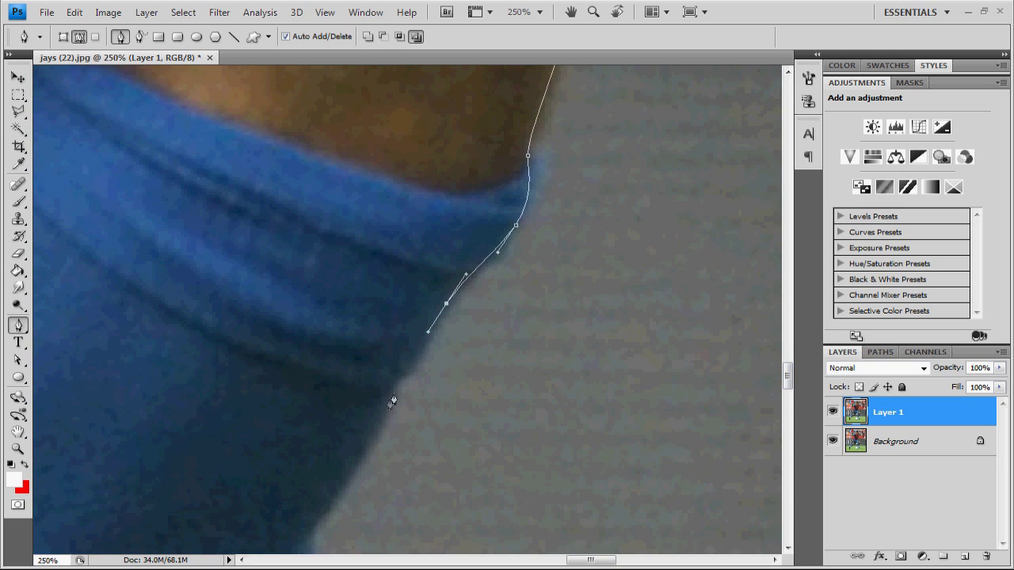
pyautogui.scroll(-6, 373, 430)
pyautogui.moveTo(322, 326); pyautogui.dragTo(316, 335)
pyautogui.moveTo(310, 374); pyautogui.dragTo(309, 390)
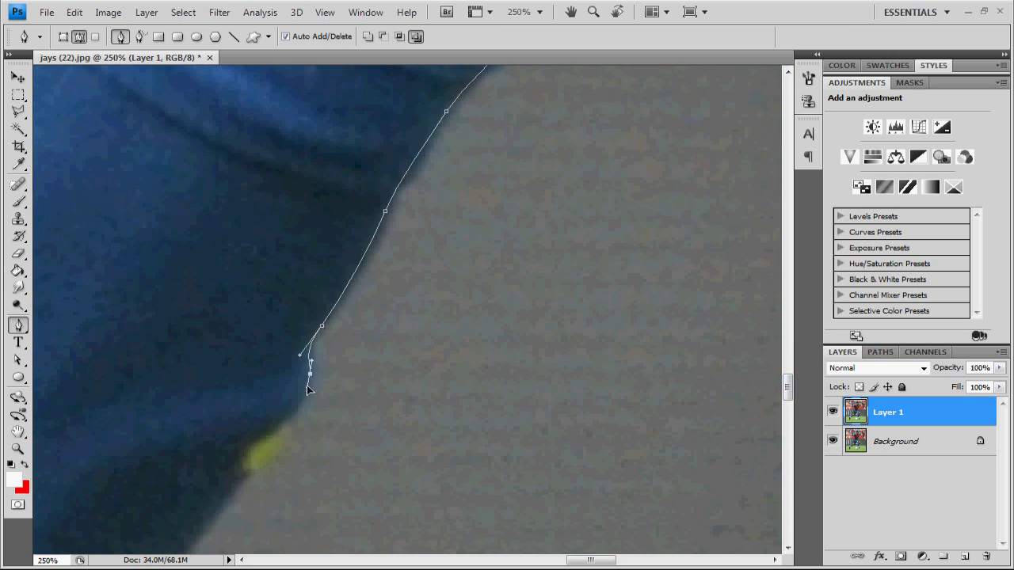
pyautogui.moveTo(257, 473); pyautogui.dragTo(229, 505)
pyautogui.hscroll(-10, 396, 396)
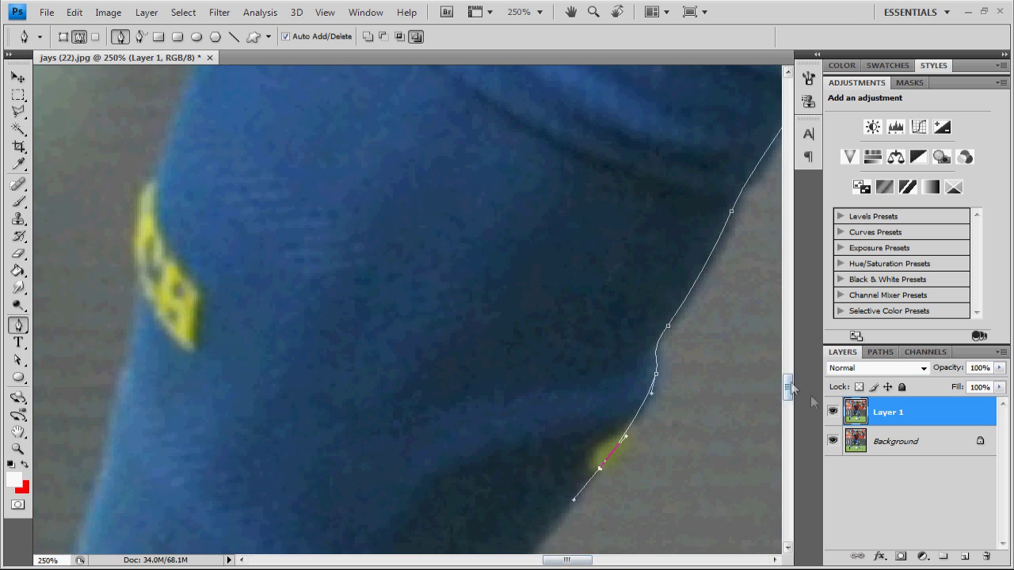
pyautogui.scroll(-8, 512, 343)
pyautogui.click(494, 374)
pyautogui.moveTo(455, 420); pyautogui.dragTo(434, 454)
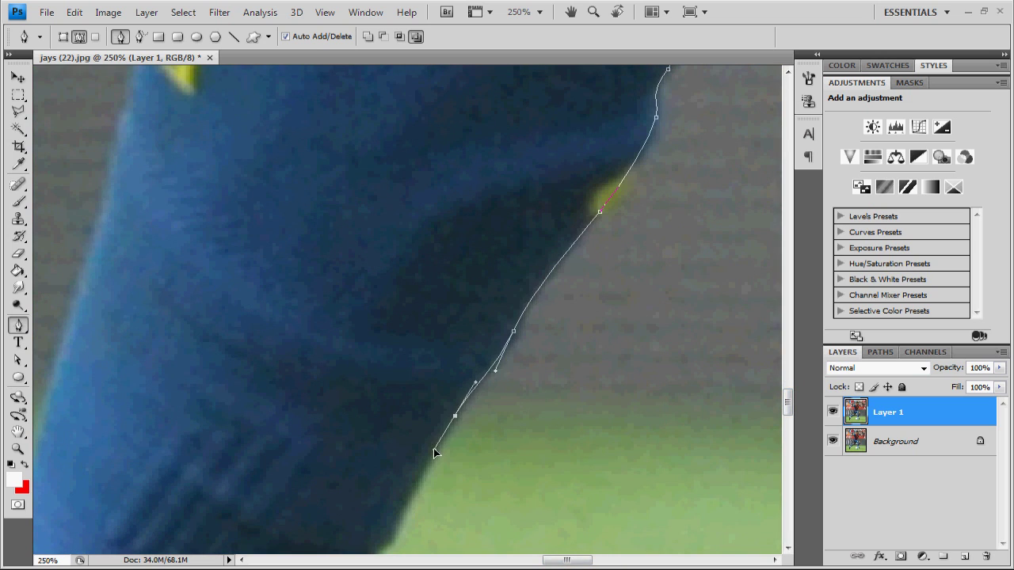
pyautogui.scroll(-10, 795, 430)
pyautogui.moveTo(399, 168); pyautogui.dragTo(393, 183)
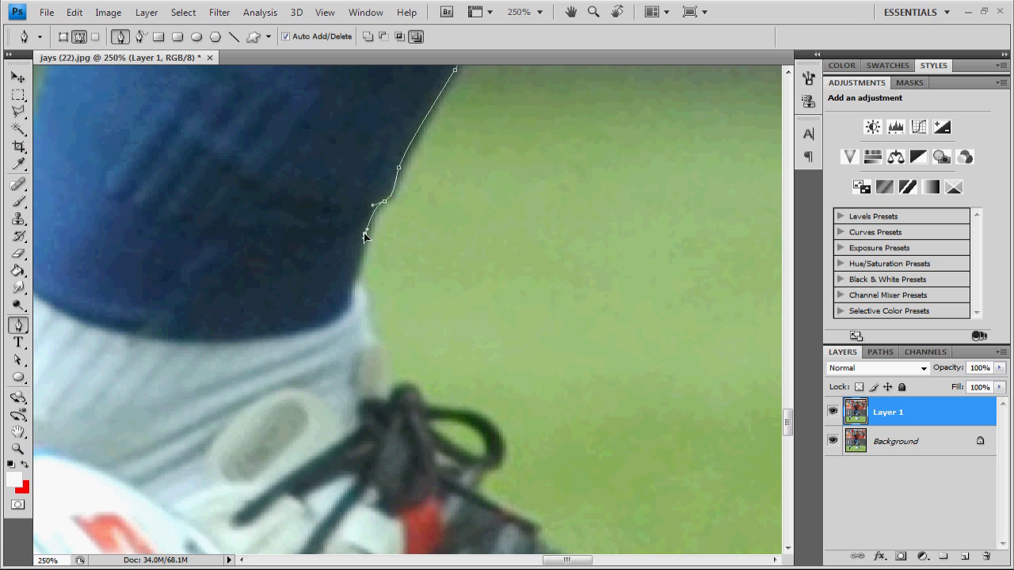
# - Curve the path around the shoelaces and the boot toe
pyautogui.moveTo(418, 392); pyautogui.dragTo(425, 416)
pyautogui.moveTo(501, 449); pyautogui.dragTo(499, 469)
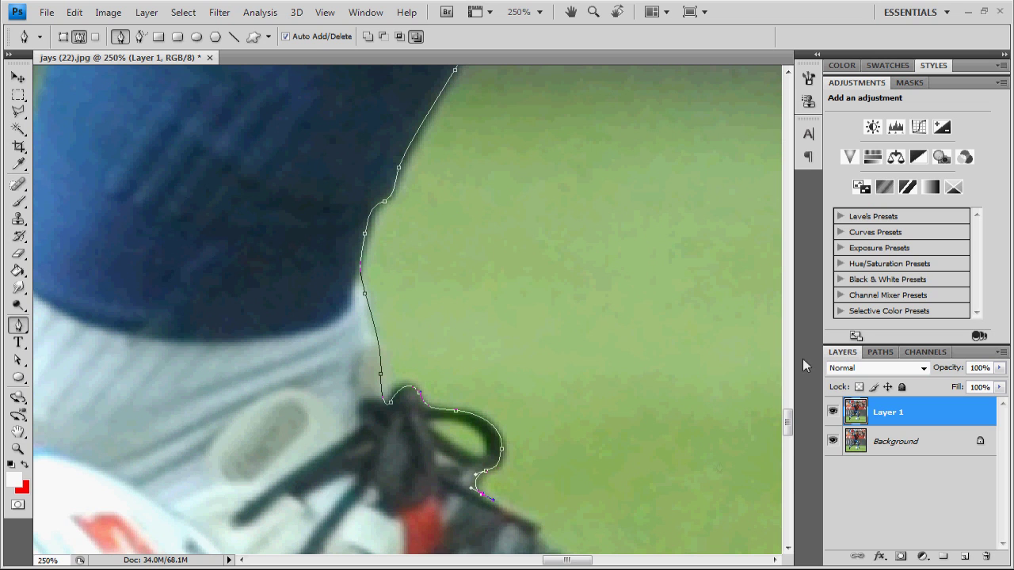
pyautogui.scroll(-5, 718, 468)
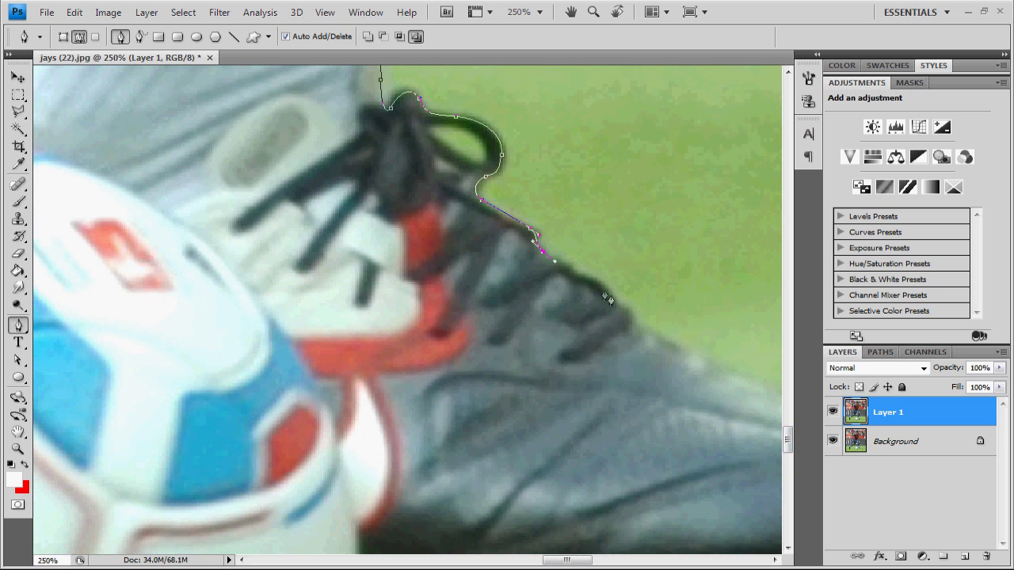
pyautogui.hscroll(5, 719, 367)
pyautogui.moveTo(523, 432); pyautogui.dragTo(558, 483)
pyautogui.scroll(-5, 794, 466)
pyautogui.moveTo(552, 212); pyautogui.dragTo(525, 235)
# - Trace the sole and studs to where the boot meets the ball
pyautogui.click(470, 247)
pyautogui.moveTo(433, 258)
pyautogui.mouseDown()
pyautogui.moveTo(434, 277)
pyautogui.moveTo(404, 295)
pyautogui.moveTo(386, 269)
pyautogui.mouseUp()
pyautogui.click(352, 267)
pyautogui.moveTo(319, 282)
pyautogui.mouseDown()
pyautogui.moveTo(319, 304)
pyautogui.moveTo(275, 275)
pyautogui.mouseUp()
pyautogui.click(168, 272)
pyautogui.moveTo(148, 272); pyautogui.dragTo(147, 288)
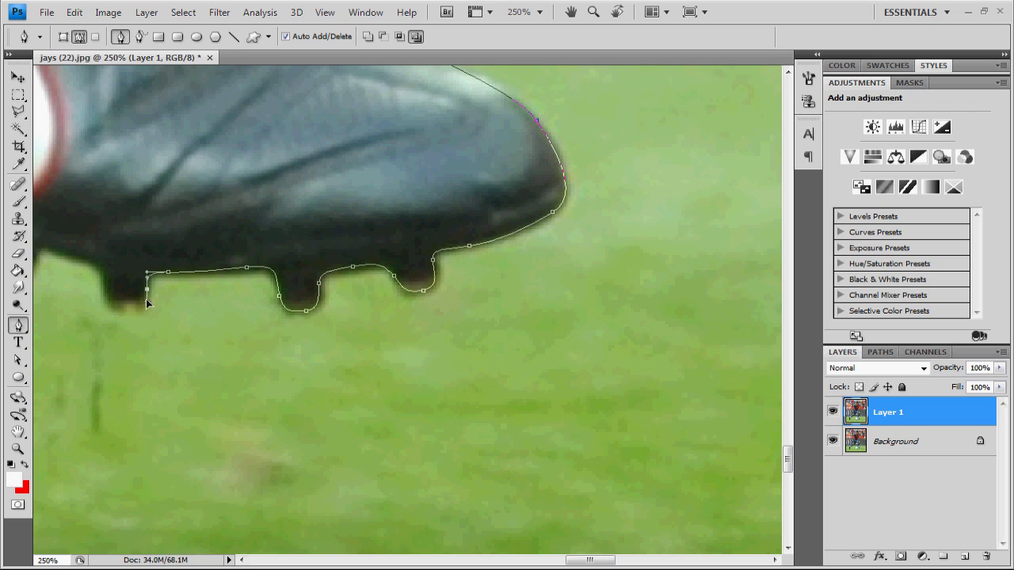
pyautogui.moveTo(80, 258); pyautogui.dragTo(54, 251)
pyautogui.hscroll(-5, 293, 302)
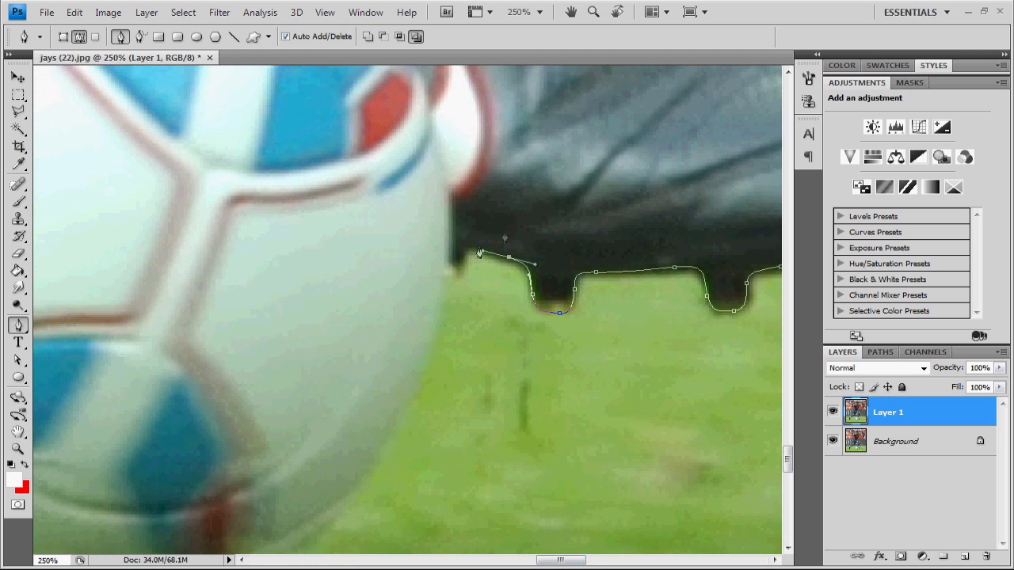
# - At 100% zoom, curve the path down the ball's right edge and under it
pyautogui.moveTo(387, 441); pyautogui.dragTo(350, 500)
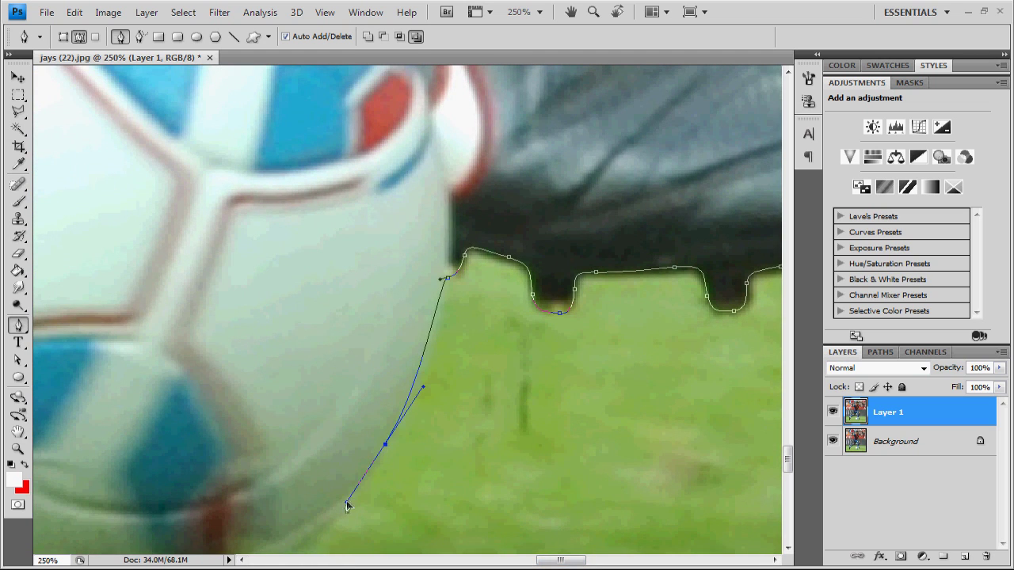
pyautogui.click(539, 12)
pyautogui.click(541, 63)
pyautogui.moveTo(320, 424)
pyautogui.mouseDown()
pyautogui.moveTo(280, 440)
pyautogui.moveTo(186, 435)
pyautogui.mouseUp()
pyautogui.moveTo(108, 398); pyautogui.dragTo(77, 372)
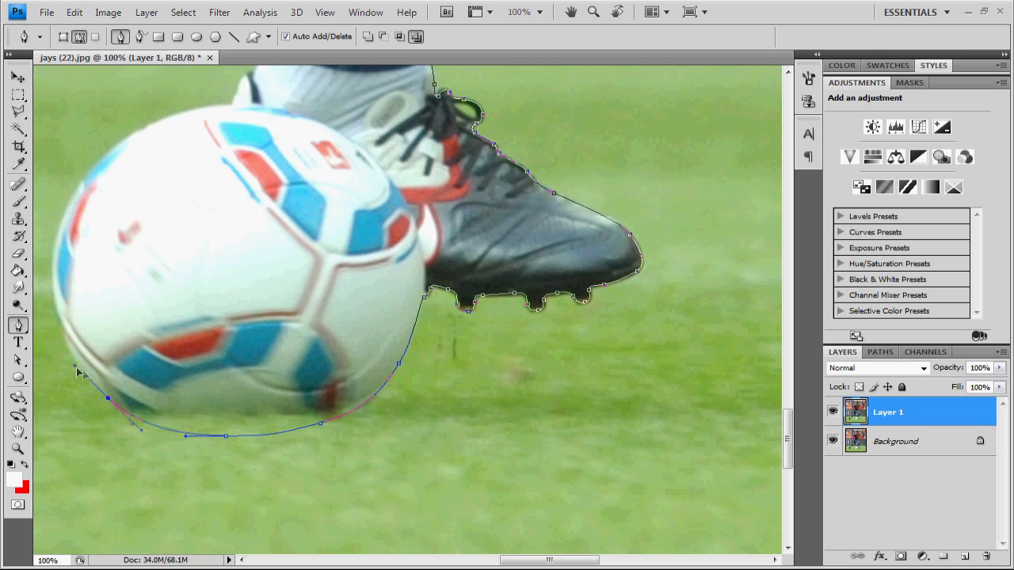
pyautogui.moveTo(56, 245); pyautogui.dragTo(71, 203)
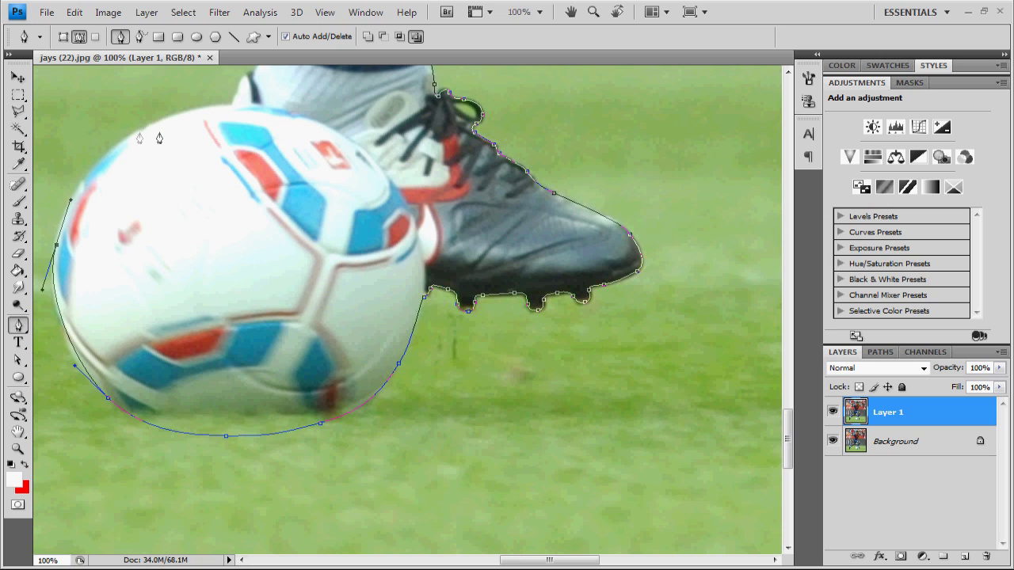
# - Undo a stray anchor and trace up the ball's left side over its top
pyautogui.hotkey('ctrl', 'z')
pyautogui.moveTo(54, 299); pyautogui.dragTo(55, 279)
pyautogui.moveTo(68, 206); pyautogui.dragTo(86, 179)
pyautogui.moveTo(152, 126); pyautogui.dragTo(233, 108)
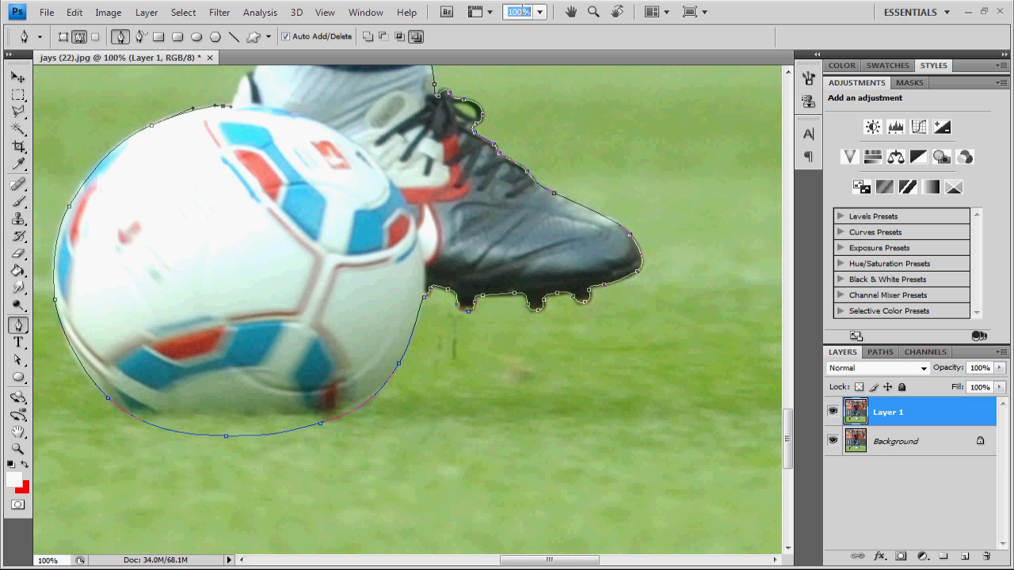
# - Extend the path from the ball up the sock's left edge past the yellow logo
pyautogui.scroll(3, 387, 288)
pyautogui.hscroll(-3, 789, 451)
pyautogui.moveTo(788, 452); pyautogui.dragTo(788, 420)
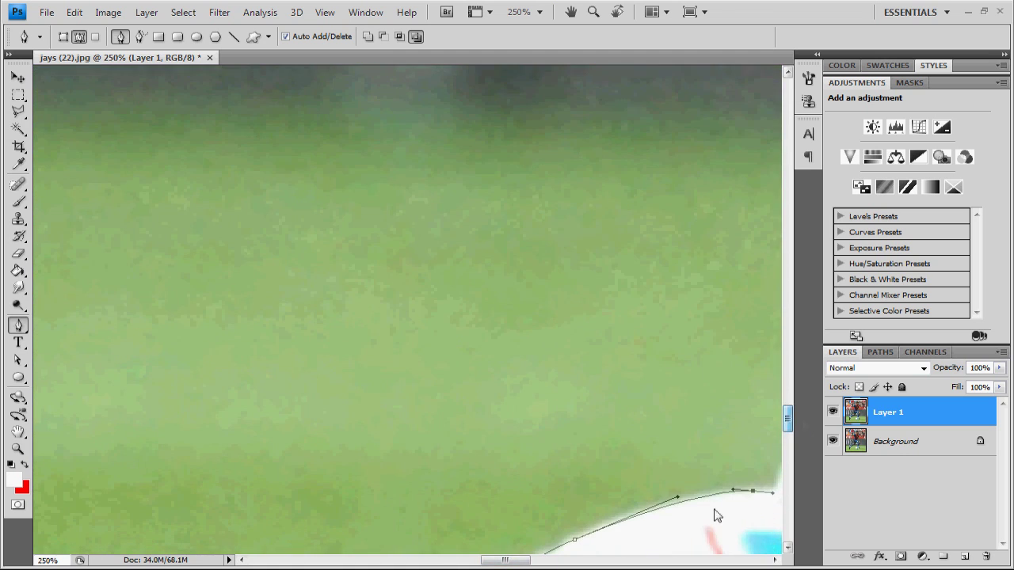
pyautogui.hscroll(3, 788, 420)
pyautogui.moveTo(241, 467); pyautogui.dragTo(254, 452)
pyautogui.moveTo(276, 410)
pyautogui.mouseDown()
pyautogui.moveTo(294, 406)
pyautogui.moveTo(321, 355)
pyautogui.mouseUp()
pyautogui.moveTo(350, 284); pyautogui.dragTo(391, 170)
pyautogui.moveTo(416, 86); pyautogui.dragTo(429, 66)
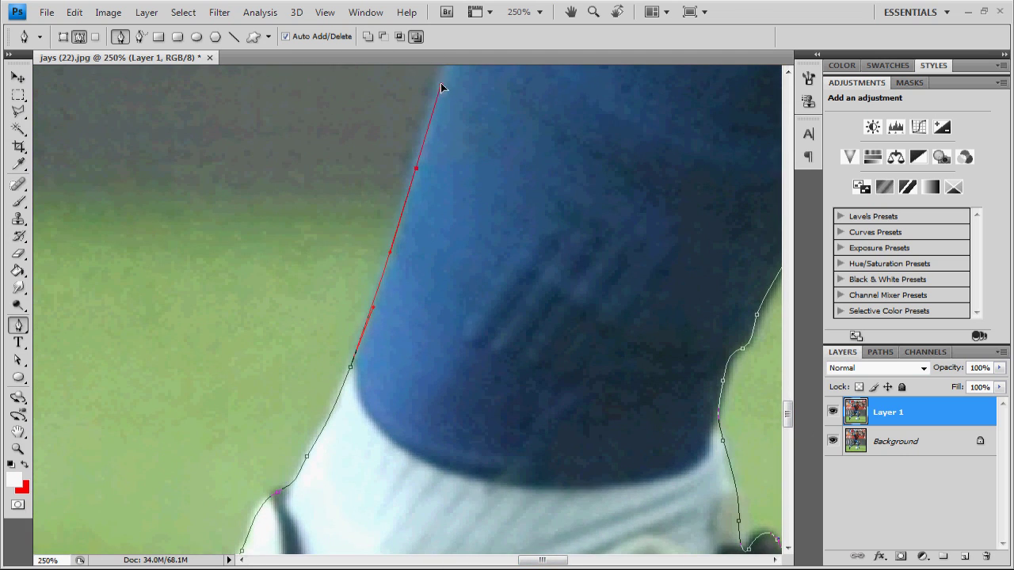
pyautogui.moveTo(788, 408); pyautogui.dragTo(788, 388)
pyautogui.moveTo(500, 180)
pyautogui.mouseDown()
pyautogui.moveTo(506, 129)
pyautogui.moveTo(501, 151)
pyautogui.mouseUp()
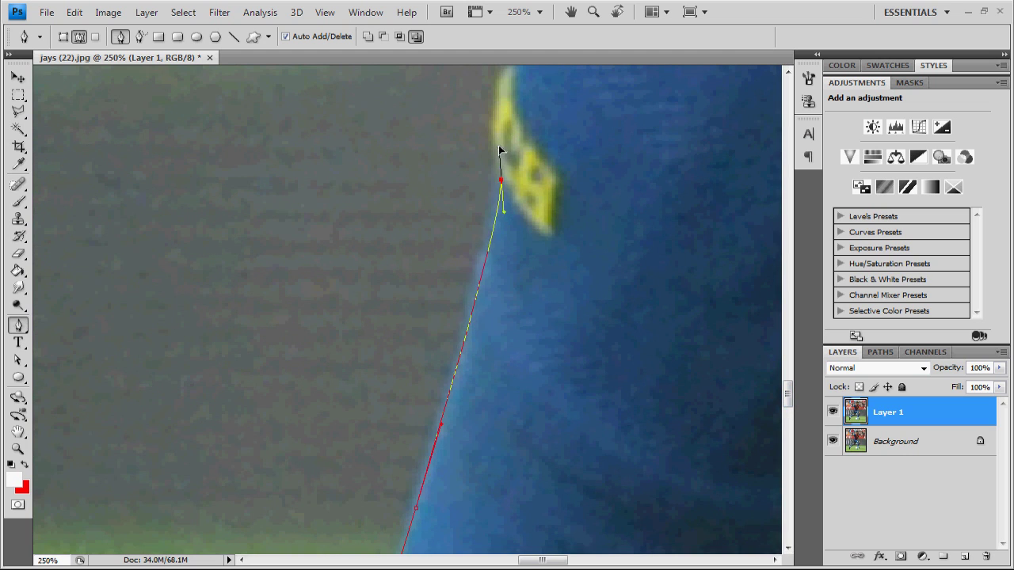
# - Curve smooth anchors up along the blue kit's edge
pyautogui.hscroll(5, 509, 406)
pyautogui.scroll(5, 754, 361)
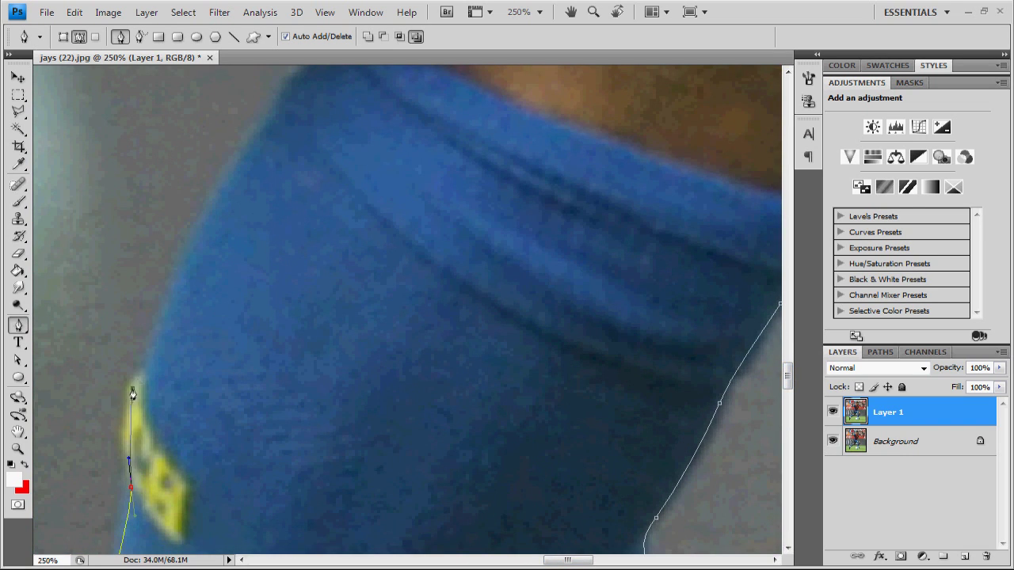
pyautogui.moveTo(265, 126); pyautogui.dragTo(301, 71)
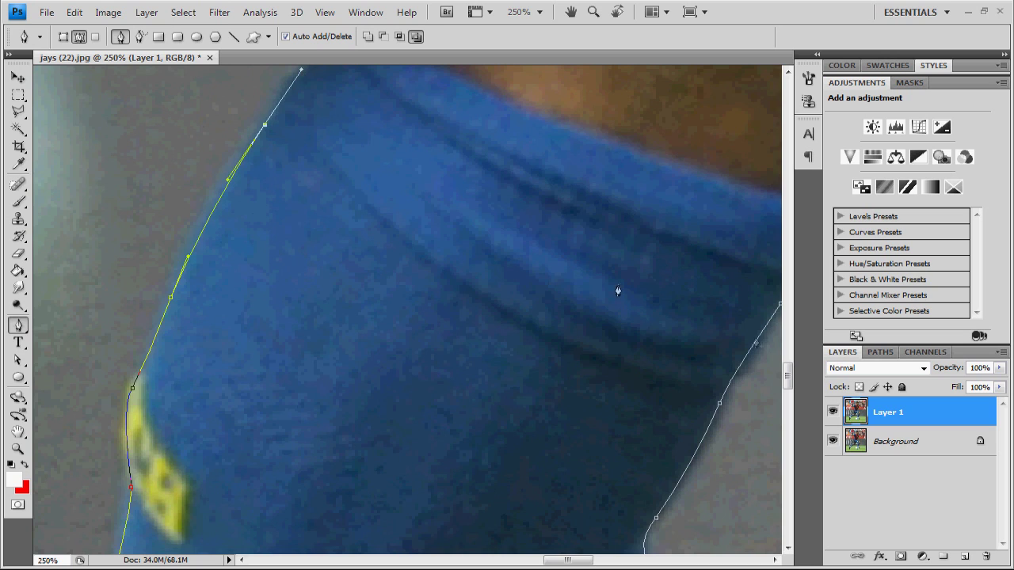
pyautogui.scroll(5, 615, 290)
pyautogui.moveTo(325, 367); pyautogui.dragTo(341, 365)
pyautogui.moveTo(301, 305); pyautogui.dragTo(269, 273)
pyautogui.moveTo(120, 251); pyautogui.dragTo(50, 242)
pyautogui.moveTo(591, 560); pyautogui.dragTo(557, 560)
# - Trace the path to the dark shorts' corner and along the leg's edge
pyautogui.moveTo(522, 235); pyautogui.dragTo(509, 229)
pyautogui.moveTo(432, 345); pyautogui.dragTo(388, 325)
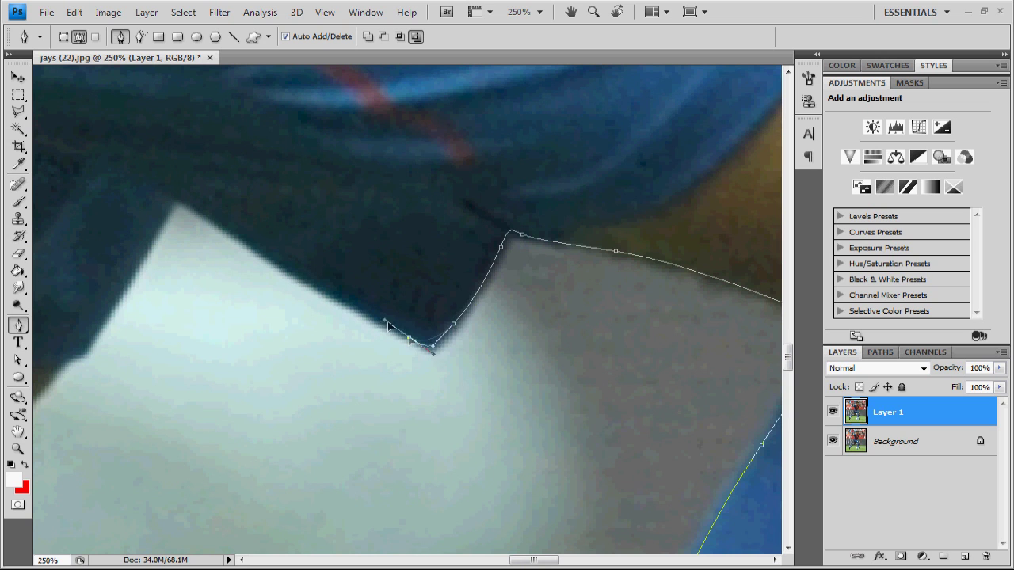
pyautogui.click(236, 236)
pyautogui.moveTo(170, 204); pyautogui.dragTo(174, 191)
pyautogui.moveTo(98, 329); pyautogui.dragTo(90, 339)
pyautogui.scroll(-4, 407, 565)
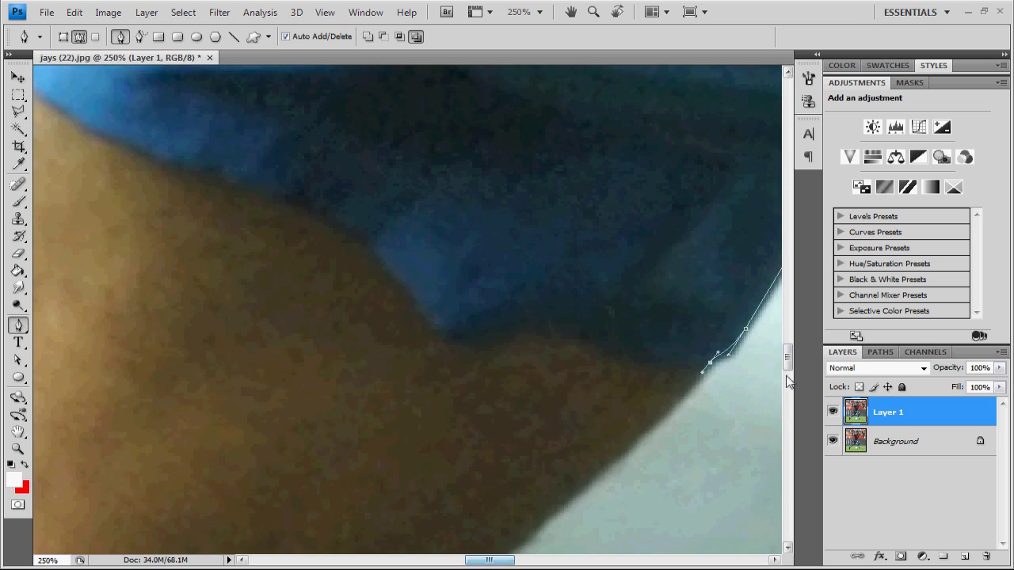
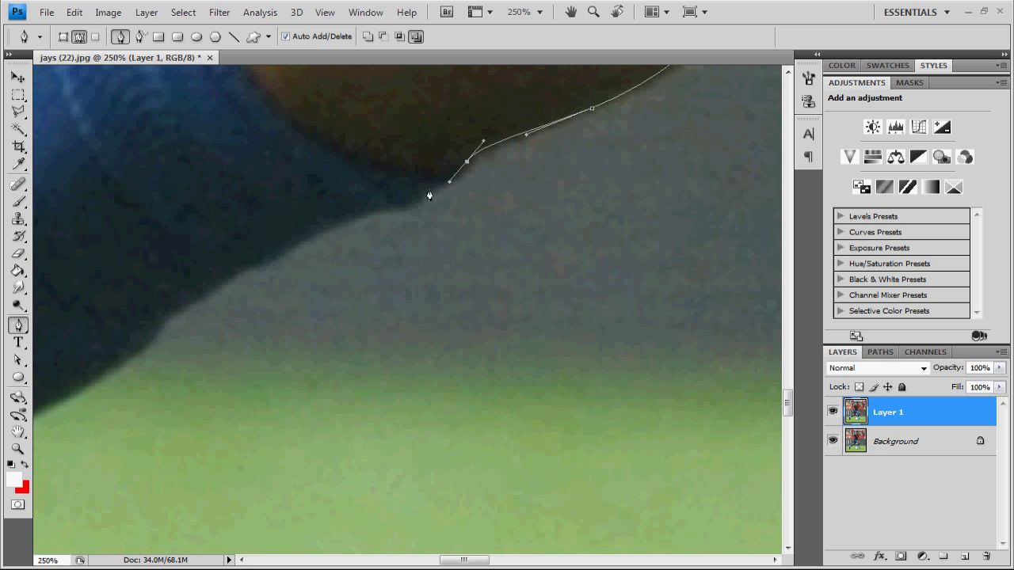
# - Extend the pen path with curved anchors down the player's leg edge toward the boot
pyautogui.moveTo(341, 223); pyautogui.dragTo(326, 230)
pyautogui.moveTo(261, 264)
pyautogui.mouseDown()
pyautogui.moveTo(188, 307)
pyautogui.moveTo(142, 354)
pyautogui.mouseUp()
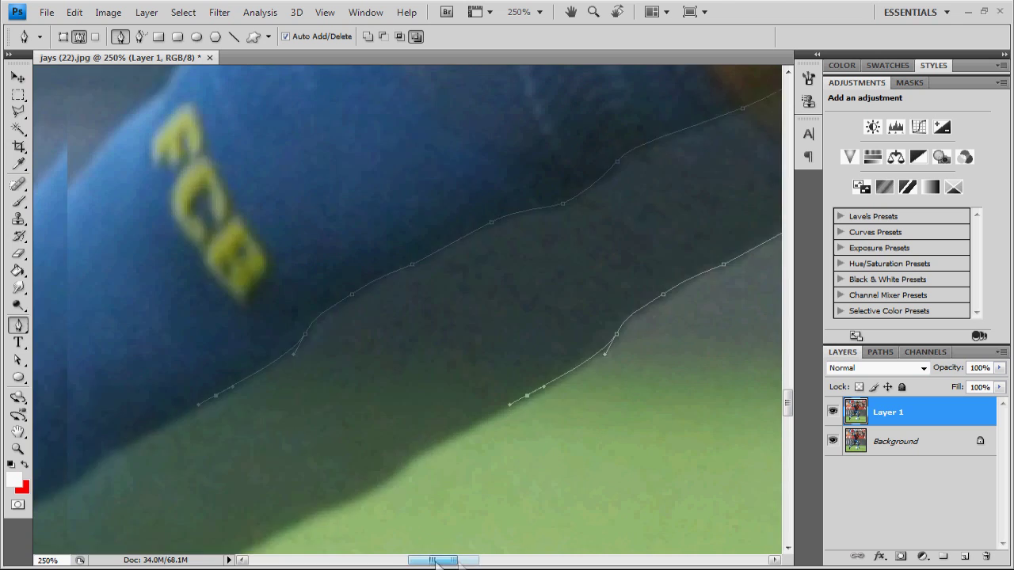
pyautogui.moveTo(48, 411)
pyautogui.mouseDown()
pyautogui.moveTo(435, 247)
pyautogui.moveTo(397, 260)
pyautogui.mouseUp()
pyautogui.moveTo(271, 334); pyautogui.dragTo(247, 350)
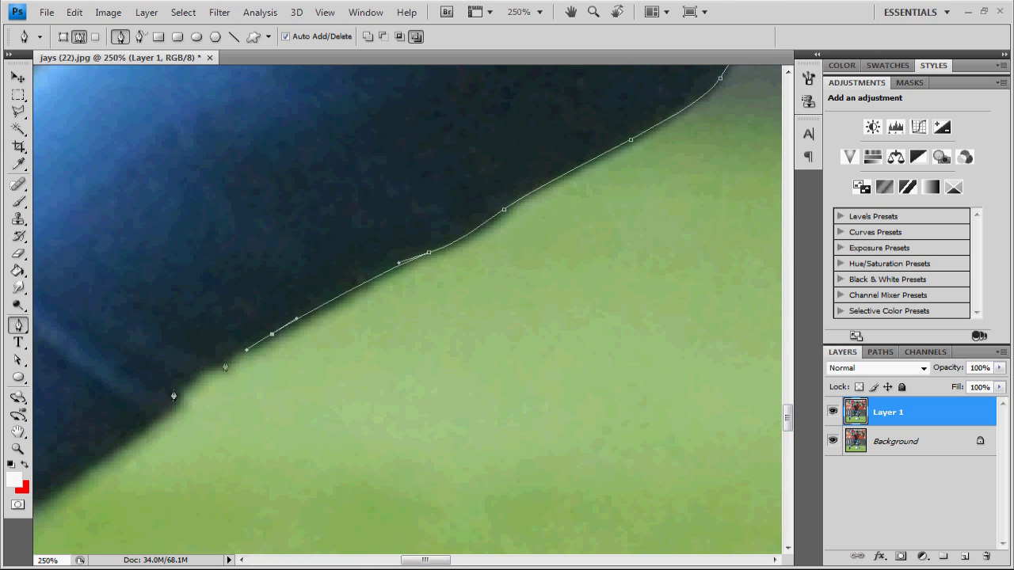
pyautogui.moveTo(187, 387); pyautogui.dragTo(102, 455)
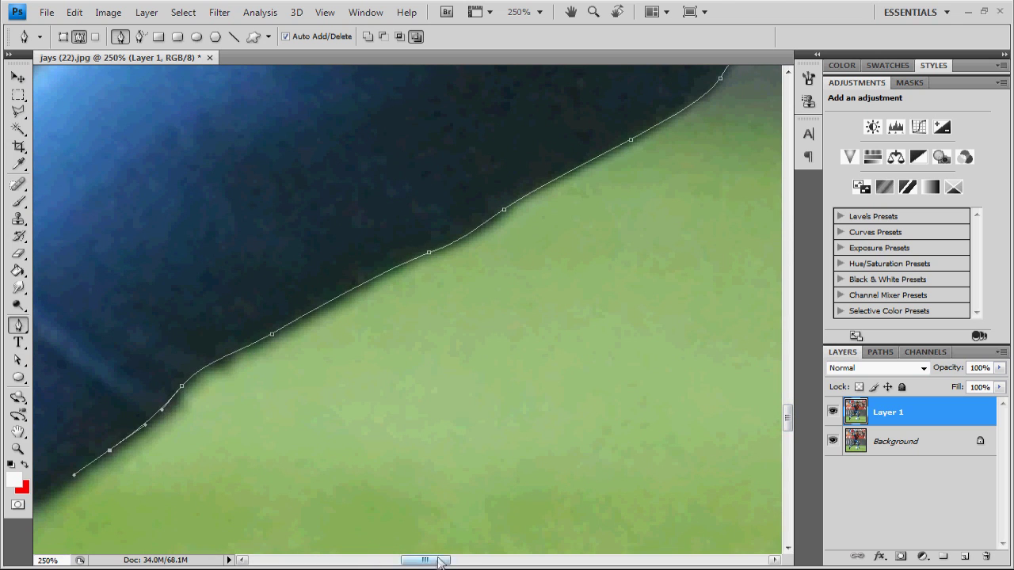
pyautogui.moveTo(147, 390); pyautogui.dragTo(765, 411)
pyautogui.scroll(-5, 765, 411)
pyautogui.moveTo(622, 187); pyautogui.dragTo(603, 222)
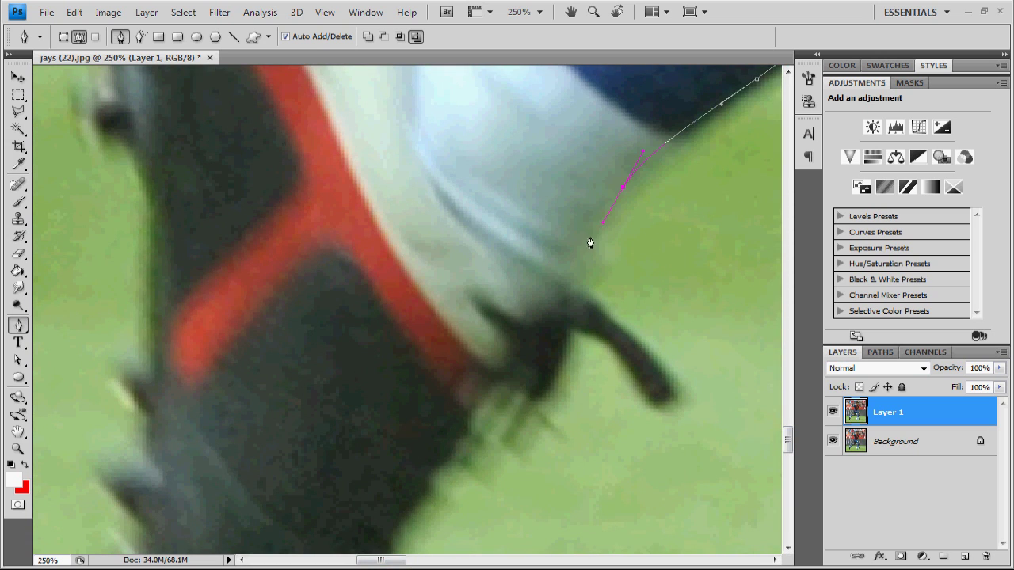
# - Trace the boot's spike tip, underside, sole and heel, replacing one misplaced anchor
pyautogui.moveTo(662, 373)
pyautogui.mouseDown()
pyautogui.moveTo(666, 385)
pyautogui.moveTo(655, 381)
pyautogui.mouseUp()
pyautogui.scroll(-1, 667, 387)
pyautogui.moveTo(565, 305); pyautogui.dragTo(562, 322)
pyautogui.moveTo(538, 374); pyautogui.dragTo(516, 397)
pyautogui.hotkey('ctrl', 'z')
pyautogui.moveTo(547, 361); pyautogui.dragTo(544, 374)
pyautogui.click(516, 367)
pyautogui.moveTo(476, 370); pyautogui.dragTo(389, 453)
pyautogui.moveTo(380, 546); pyautogui.dragTo(362, 564)
pyautogui.moveTo(333, 273); pyautogui.dragTo(328, 335)
pyautogui.moveTo(317, 442); pyautogui.dragTo(293, 470)
pyautogui.moveTo(218, 461); pyautogui.dragTo(190, 437)
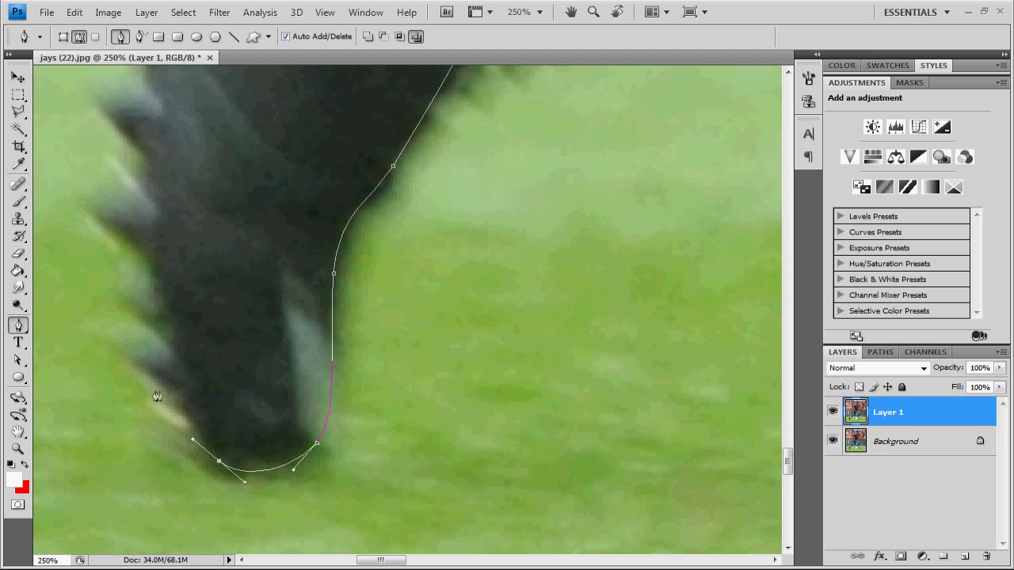
# - Trace the path back up the left edge of the other leg
pyautogui.moveTo(127, 288); pyautogui.dragTo(149, 287)
pyautogui.moveTo(127, 193); pyautogui.dragTo(107, 208)
pyautogui.moveTo(137, 144)
pyautogui.mouseDown()
pyautogui.moveTo(112, 120)
pyautogui.moveTo(123, 338)
pyautogui.moveTo(148, 330)
pyautogui.mouseUp()
pyautogui.moveTo(152, 295); pyautogui.dragTo(151, 276)
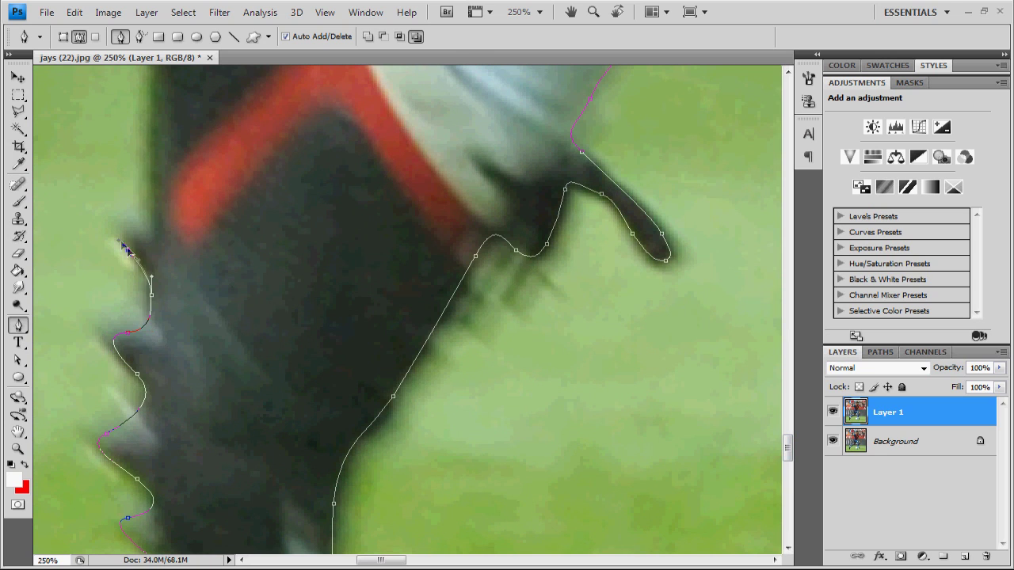
pyautogui.scroll(5, 153, 229)
pyautogui.click(111, 327)
pyautogui.moveTo(87, 301); pyautogui.dragTo(89, 283)
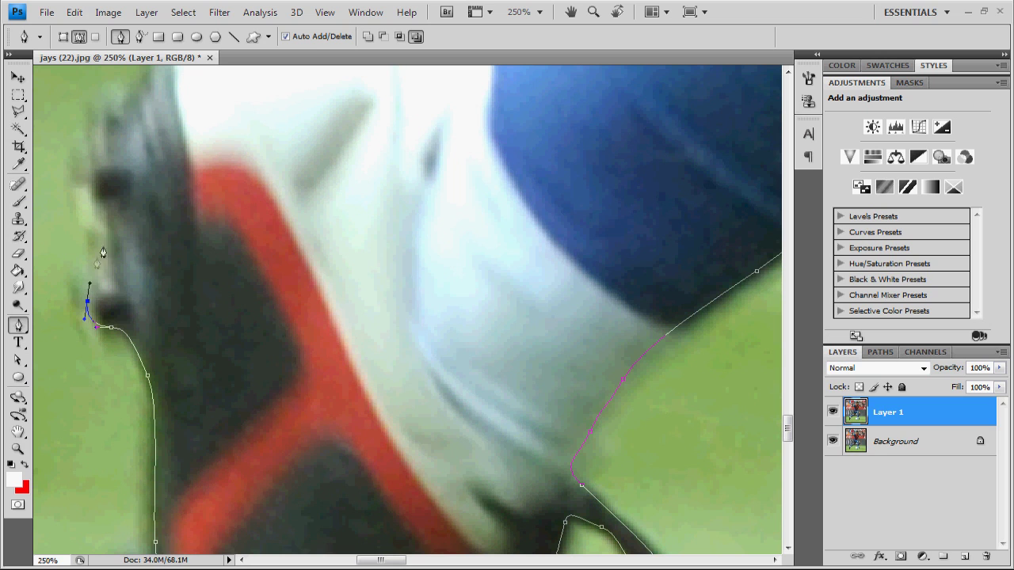
pyautogui.click(102, 185)
pyautogui.scroll(6, 398, 161)
pyautogui.scroll(-1, 362, 489)
# - Continue the path along the white area's top edge onto the blue fabric
pyautogui.moveTo(153, 362); pyautogui.dragTo(166, 333)
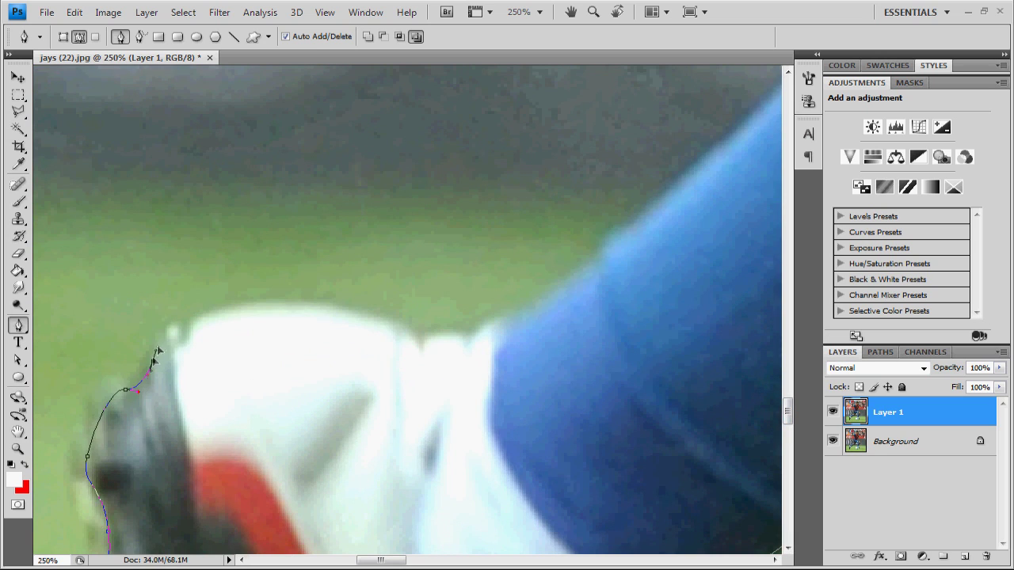
pyautogui.moveTo(260, 304); pyautogui.dragTo(294, 303)
pyautogui.moveTo(421, 351)
pyautogui.mouseDown()
pyautogui.moveTo(433, 339)
pyautogui.moveTo(470, 351)
pyautogui.mouseUp()
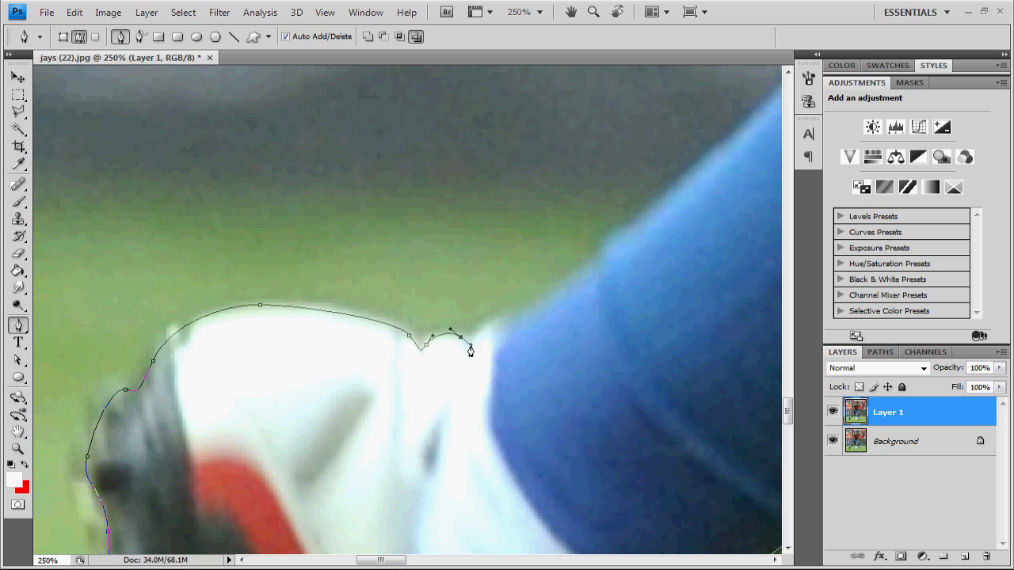
pyautogui.moveTo(602, 262); pyautogui.dragTo(644, 227)
pyautogui.hscroll(10, 427, 528)
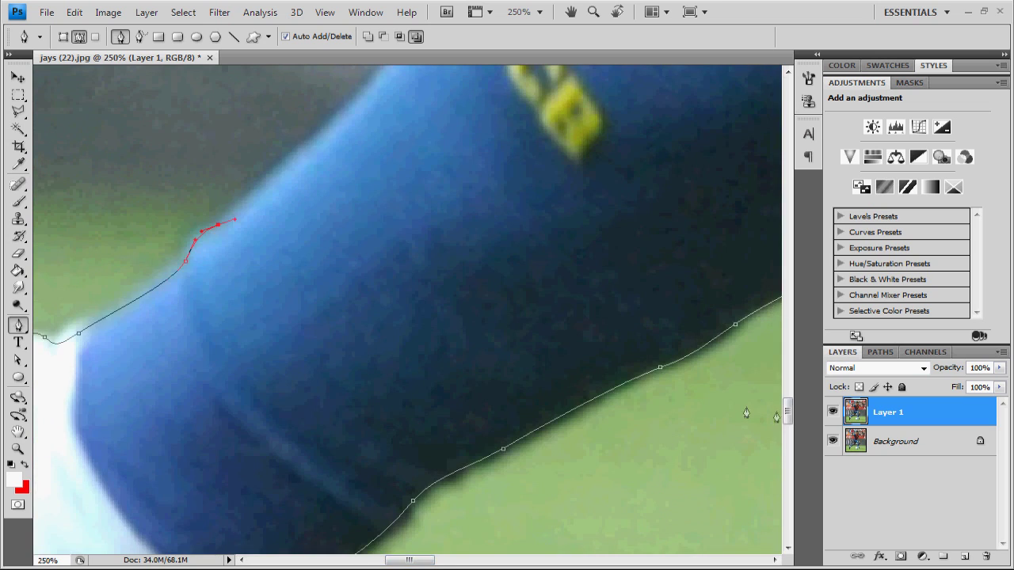
# - Place anchors along the blue FCB fabric edge
pyautogui.scroll(3, 378, 237)
pyautogui.click(396, 251)
pyautogui.click(446, 195)
pyautogui.moveTo(488, 153); pyautogui.dragTo(507, 143)
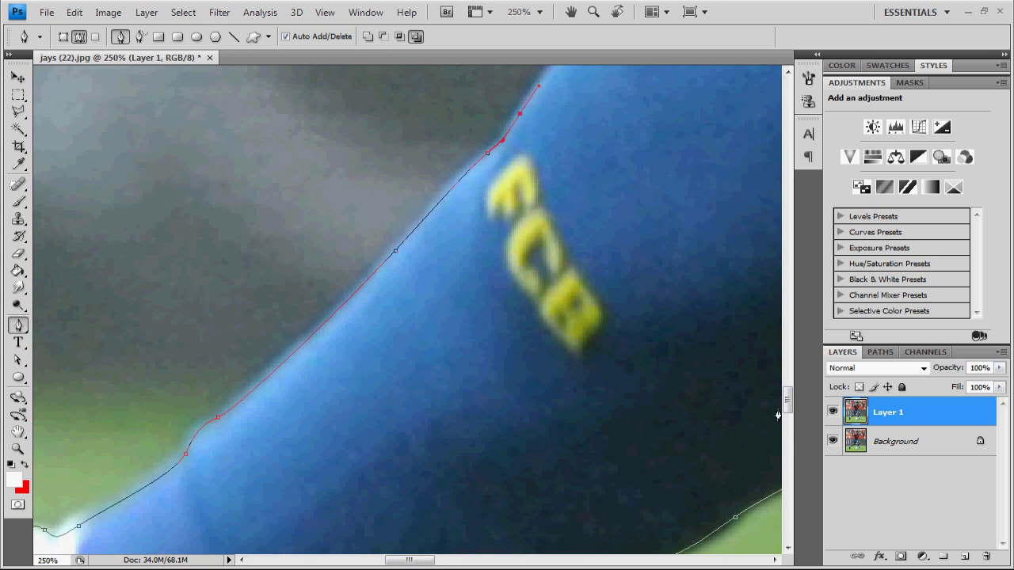
pyautogui.scroll(5, 674, 324)
pyautogui.click(565, 421)
pyautogui.click(643, 353)
pyautogui.click(724, 292)
pyautogui.hscroll(4, 602, 273)
# - Curve the path around the rounded fabric edge and up where blue meets skin
pyautogui.click(476, 255)
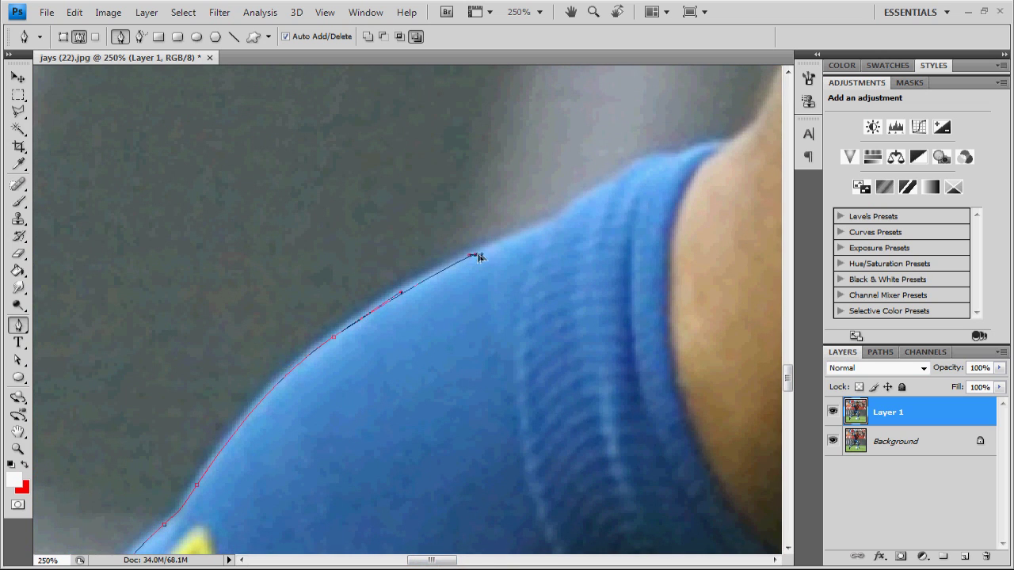
pyautogui.click(580, 207)
pyautogui.click(660, 154)
pyautogui.moveTo(695, 151); pyautogui.dragTo(702, 150)
pyautogui.click(749, 133)
pyautogui.scroll(5, 749, 139)
pyautogui.hscroll(5, 749, 139)
pyautogui.moveTo(441, 308); pyautogui.dragTo(453, 244)
pyautogui.click(473, 129)
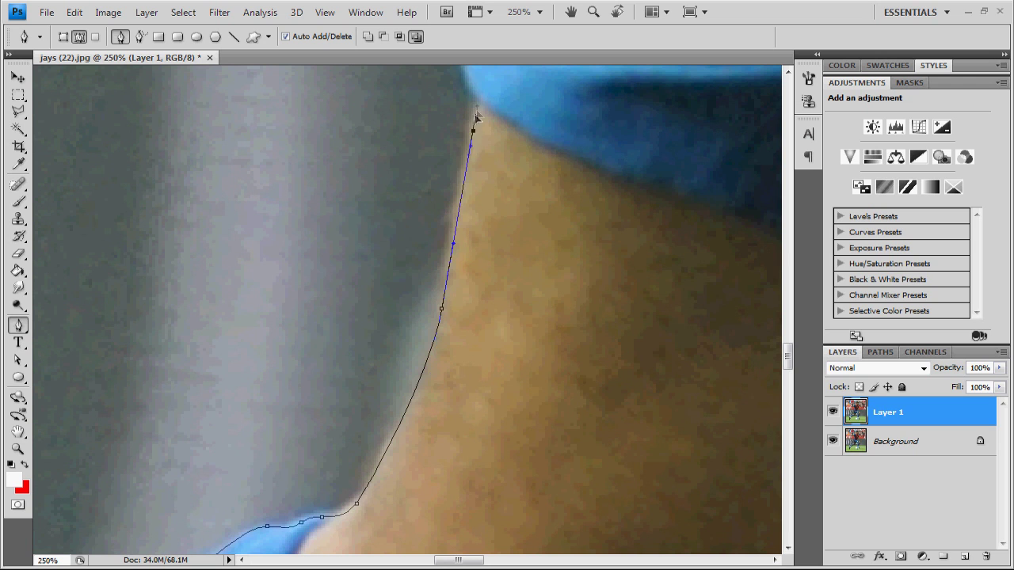
# - Trace up the skin edge and over the top of the blue cuff
pyautogui.scroll(5, 465, 79)
pyautogui.click(465, 374)
pyautogui.click(458, 348)
pyautogui.click(465, 330)
pyautogui.click(484, 263)
pyautogui.click(502, 248)
pyautogui.moveTo(544, 153); pyautogui.dragTo(562, 153)
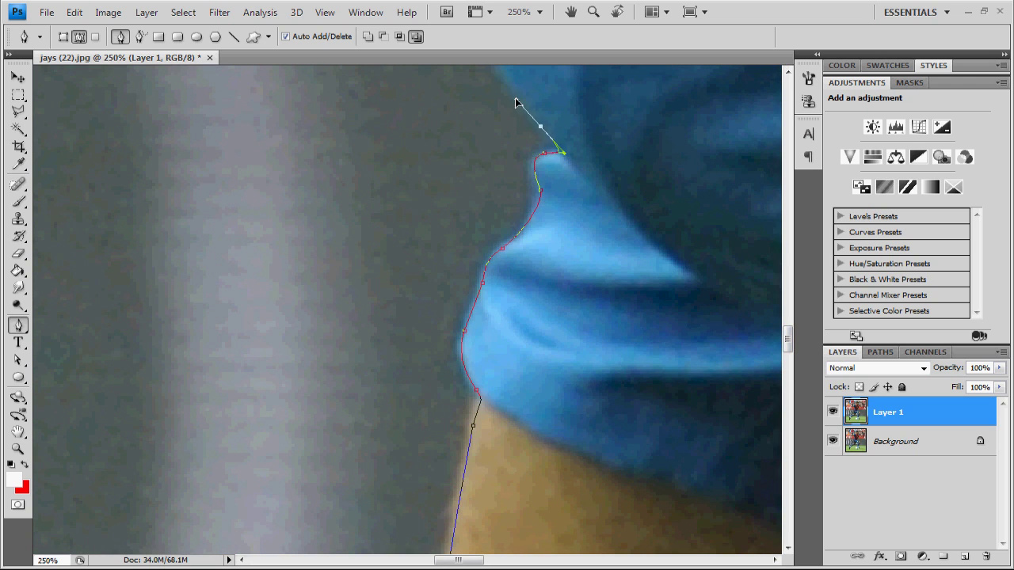
pyautogui.scroll(3, 455, 208)
# - Add anchors along the edge of the striped jersey near its top
pyautogui.moveTo(451, 230); pyautogui.dragTo(444, 187)
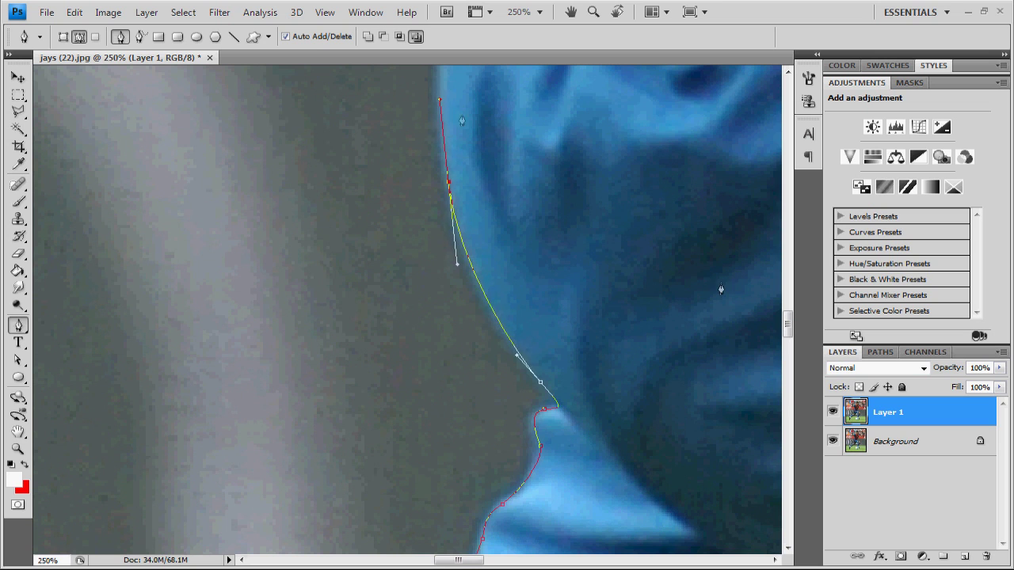
pyautogui.scroll(2, 545, 163)
pyautogui.scroll(4, 449, 135)
pyautogui.moveTo(484, 241); pyautogui.dragTo(521, 169)
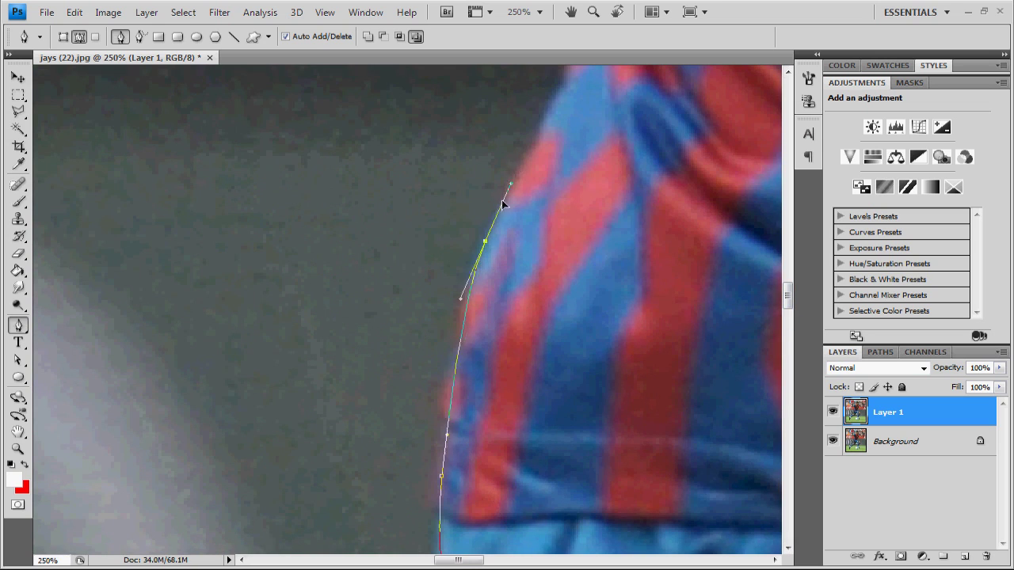
pyautogui.click(568, 80)
pyautogui.scroll(4, 568, 80)
pyautogui.moveTo(618, 287); pyautogui.dragTo(650, 252)
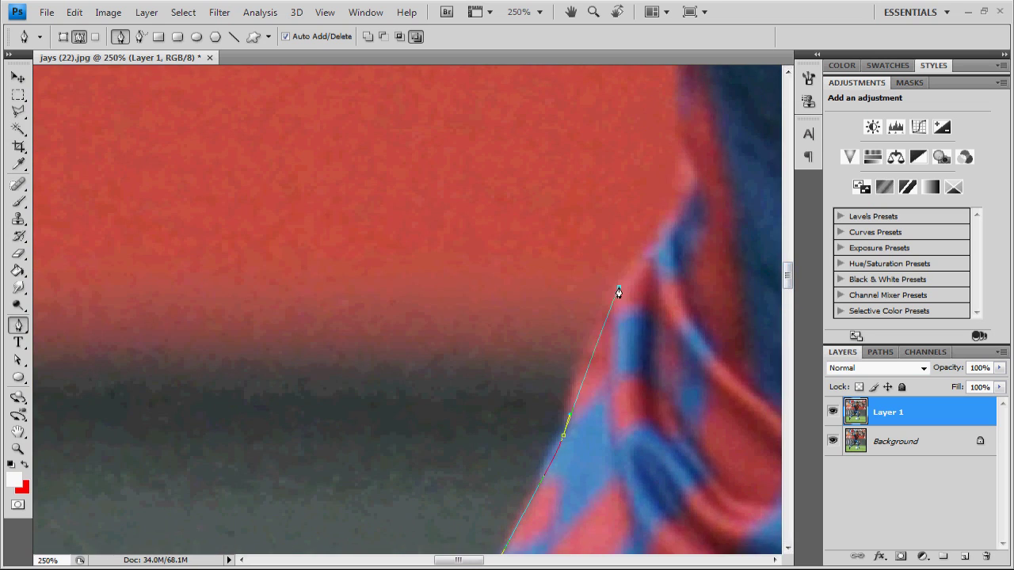
pyautogui.scroll(4, 676, 127)
pyautogui.click(678, 260)
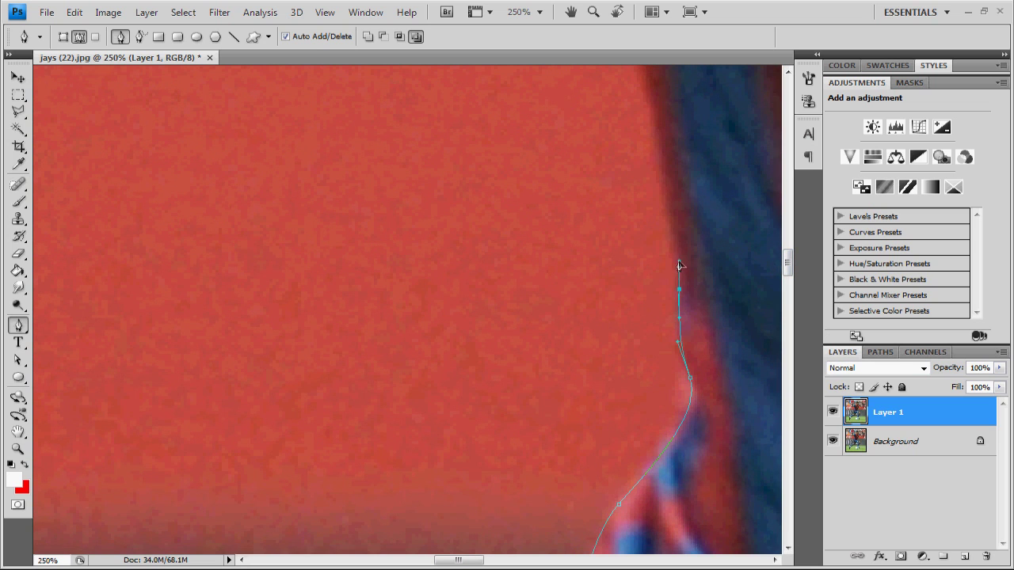
pyautogui.moveTo(659, 120); pyautogui.dragTo(648, 73)
# - Trace the red jersey's top edge up and around the shoulder corner
pyautogui.scroll(5, 758, 255)
pyautogui.moveTo(617, 225); pyautogui.dragTo(616, 168)
pyautogui.moveTo(584, 112); pyautogui.dragTo(547, 111)
pyautogui.moveTo(367, 112); pyautogui.dragTo(332, 112)
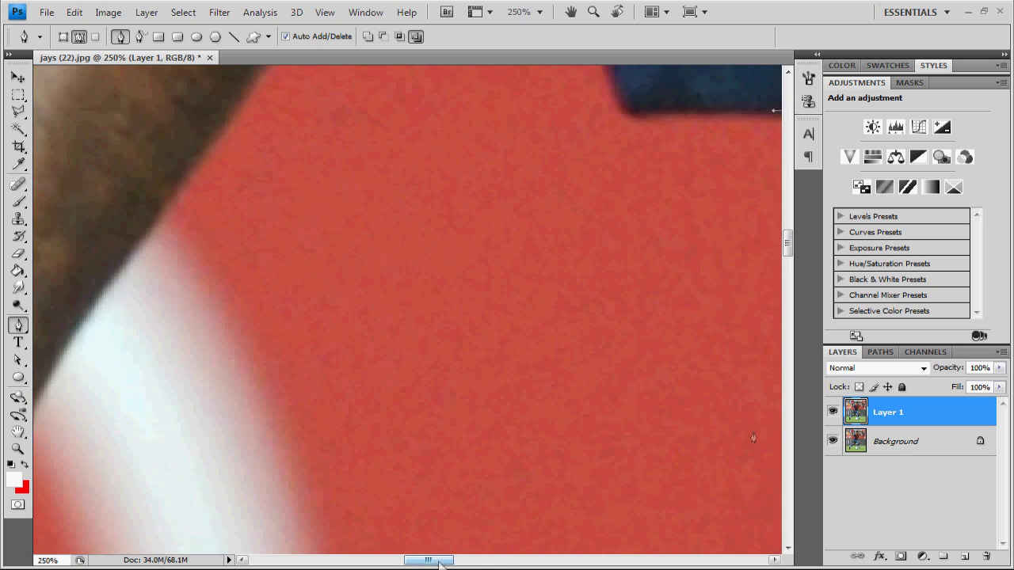
pyautogui.hscroll(-5, 346, 129)
pyautogui.scroll(3, 346, 129)
pyautogui.click(624, 276)
pyautogui.moveTo(615, 258); pyautogui.dragTo(609, 232)
pyautogui.moveTo(556, 149); pyautogui.dragTo(516, 148)
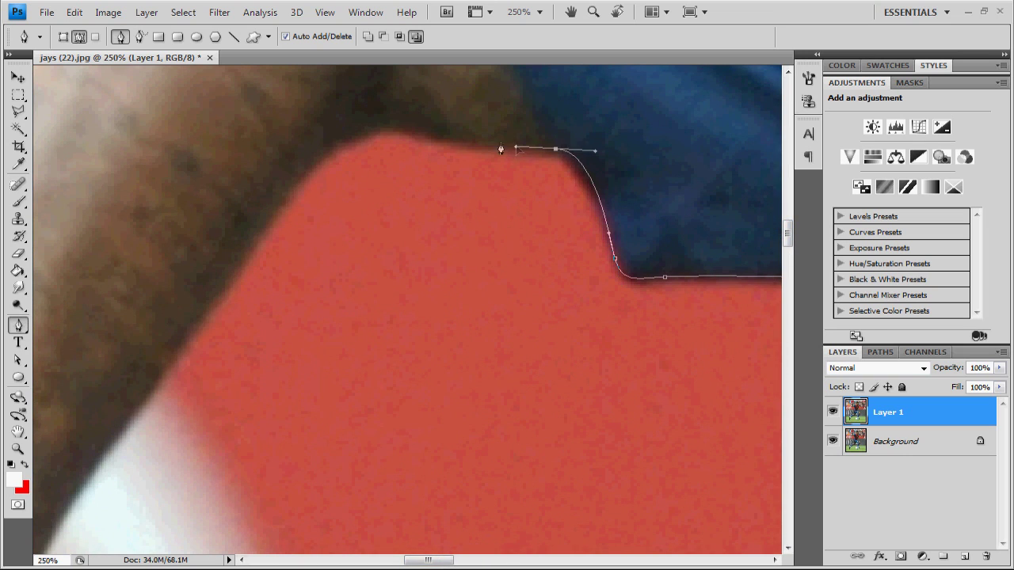
# - Remove the misplaced anchors on the red edge and re-trace down the arm
pyautogui.moveTo(171, 357); pyautogui.dragTo(43, 542)
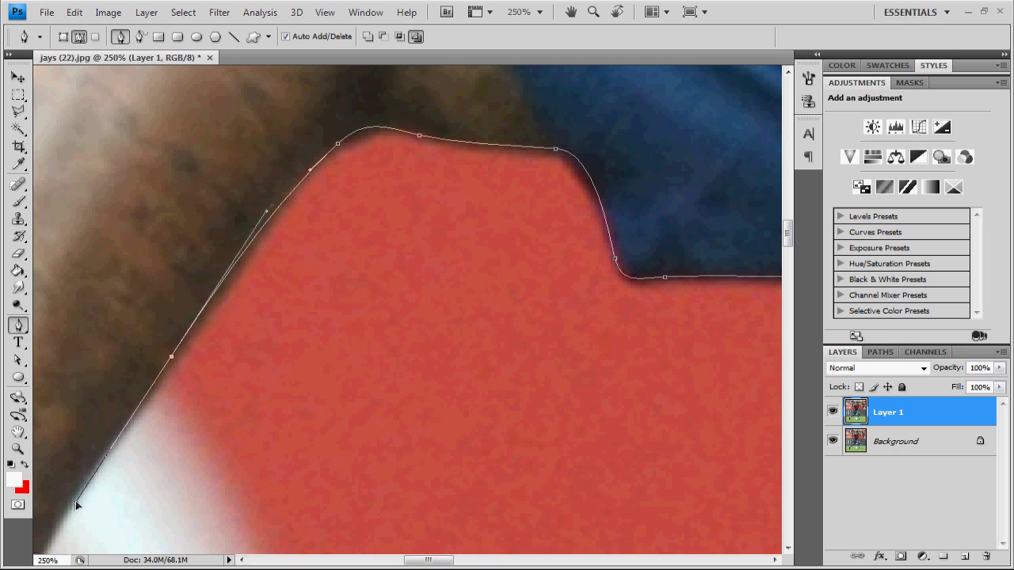
pyautogui.moveTo(434, 563); pyautogui.dragTo(417, 563)
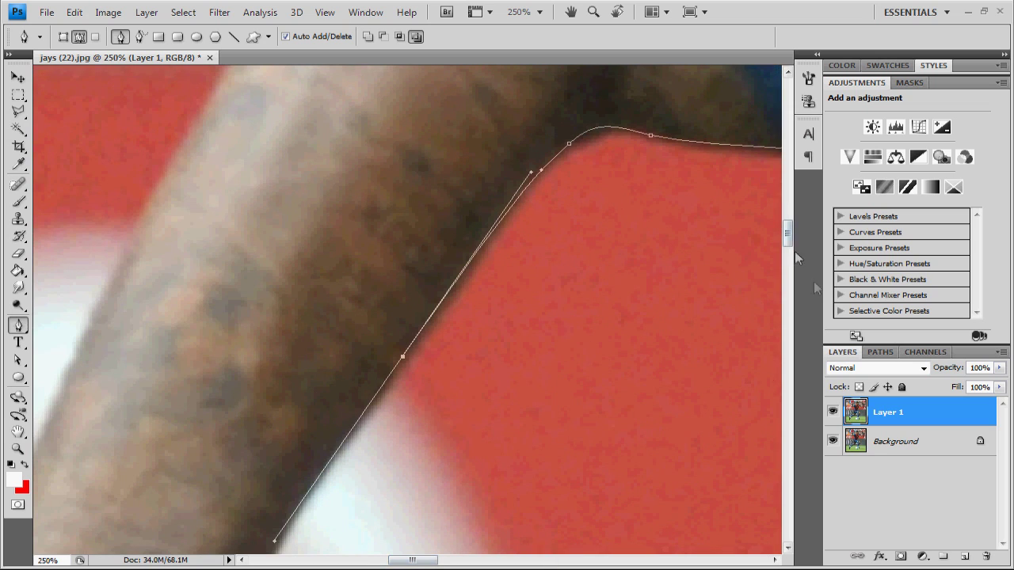
pyautogui.hotkey('ctrl', 'alt', 'z')
pyautogui.hotkey('ctrl', 'alt', 'z')
pyautogui.moveTo(536, 173); pyautogui.dragTo(506, 208)
pyautogui.click(429, 313)
pyautogui.click(376, 394)
pyautogui.click(328, 469)
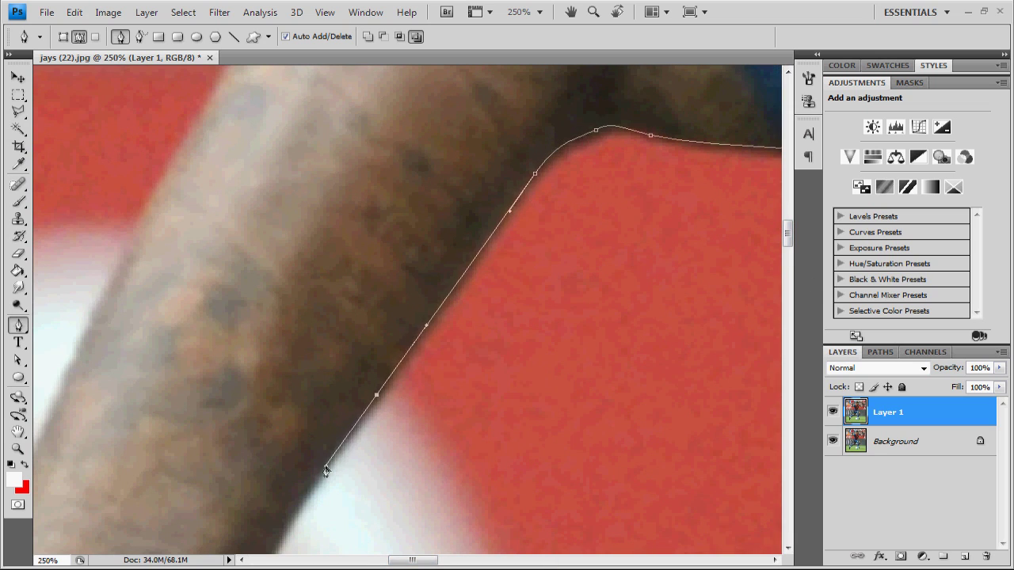
pyautogui.scroll(-3, 328, 468)
# - Continue the curved path further down the arm toward the fist
pyautogui.click(247, 345)
pyautogui.click(190, 482)
pyautogui.click(170, 542)
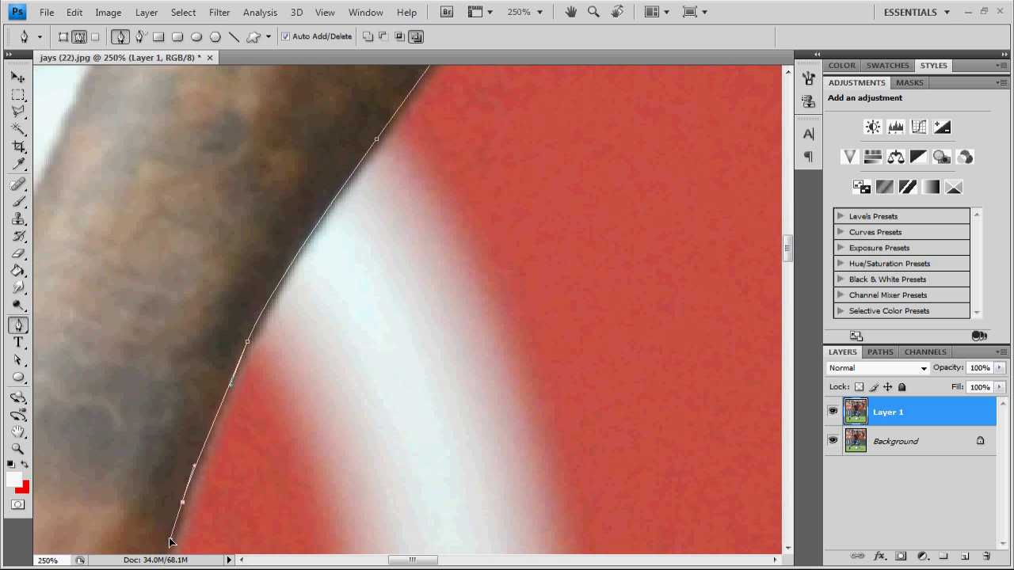
pyautogui.scroll(-5, 170, 542)
pyautogui.moveTo(160, 228); pyautogui.dragTo(176, 277)
pyautogui.moveTo(207, 409); pyautogui.dragTo(189, 440)
pyautogui.moveTo(132, 511); pyautogui.dragTo(113, 536)
pyautogui.hscroll(-5, 114, 536)
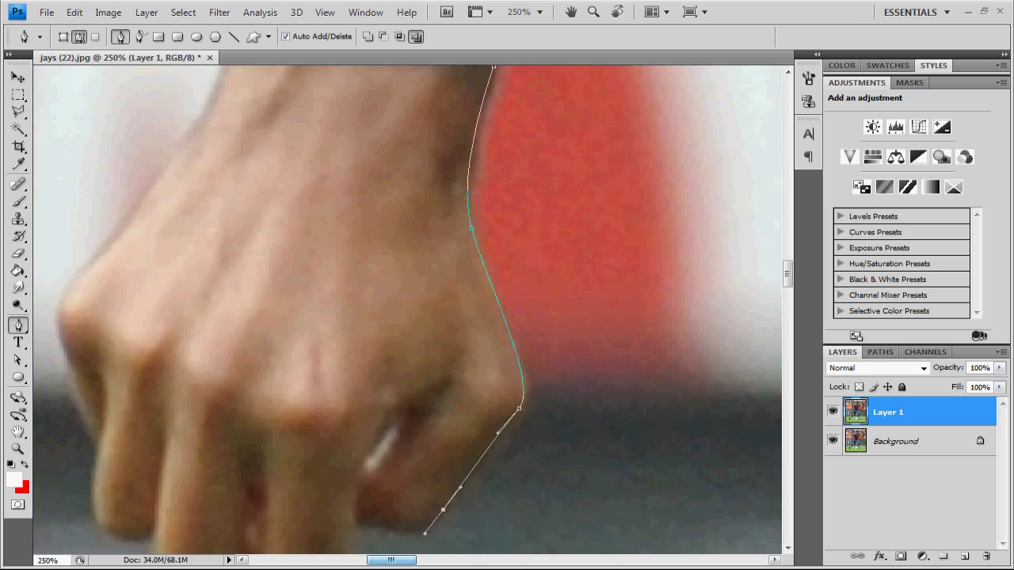
# - Trace around the bottom of the fist, under the fingers and up the fingertip edge
pyautogui.scroll(-4, 428, 531)
pyautogui.moveTo(393, 246)
pyautogui.mouseDown()
pyautogui.moveTo(372, 246)
pyautogui.moveTo(343, 273)
pyautogui.mouseUp()
pyautogui.moveTo(317, 310); pyautogui.dragTo(270, 305)
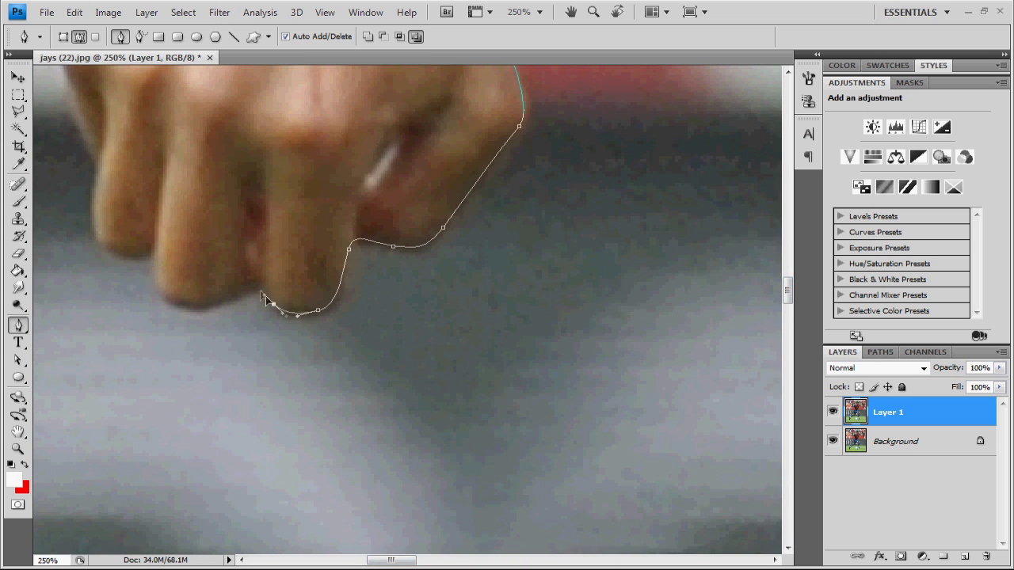
pyautogui.moveTo(181, 306); pyautogui.dragTo(167, 305)
pyautogui.moveTo(157, 258); pyautogui.dragTo(156, 254)
pyautogui.moveTo(143, 251); pyautogui.dragTo(127, 252)
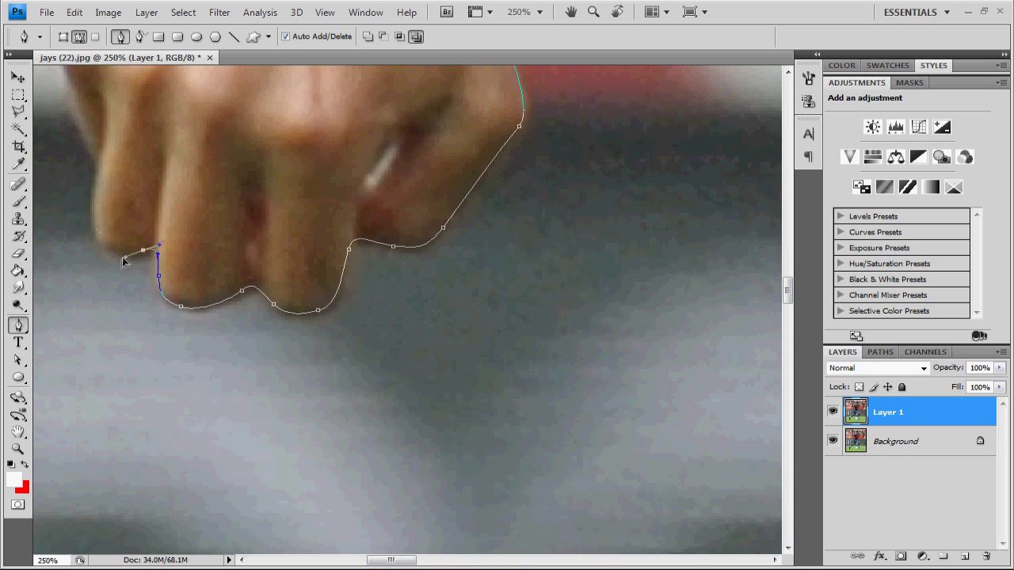
pyautogui.moveTo(94, 218); pyautogui.dragTo(97, 183)
pyautogui.moveTo(88, 120)
pyautogui.mouseDown()
pyautogui.moveTo(75, 95)
pyautogui.moveTo(515, 326)
pyautogui.mouseUp()
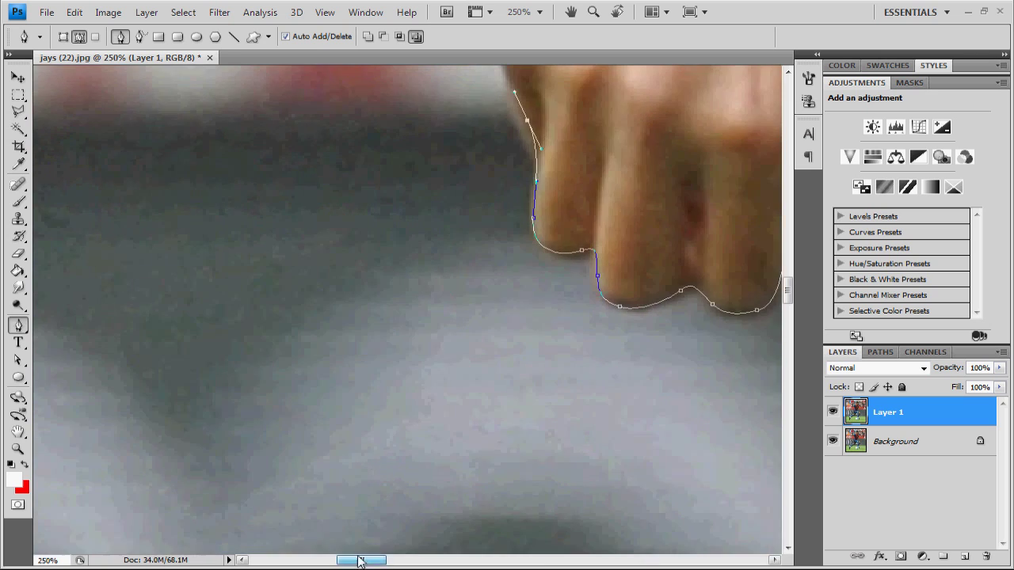
pyautogui.moveTo(516, 228); pyautogui.dragTo(560, 181)
# - Continue the path around the fist and along the wrist edge
pyautogui.scroll(5, 791, 252)
pyautogui.moveTo(622, 362); pyautogui.dragTo(644, 336)
pyautogui.moveTo(671, 268); pyautogui.dragTo(683, 227)
pyautogui.hscroll(6, 436, 547)
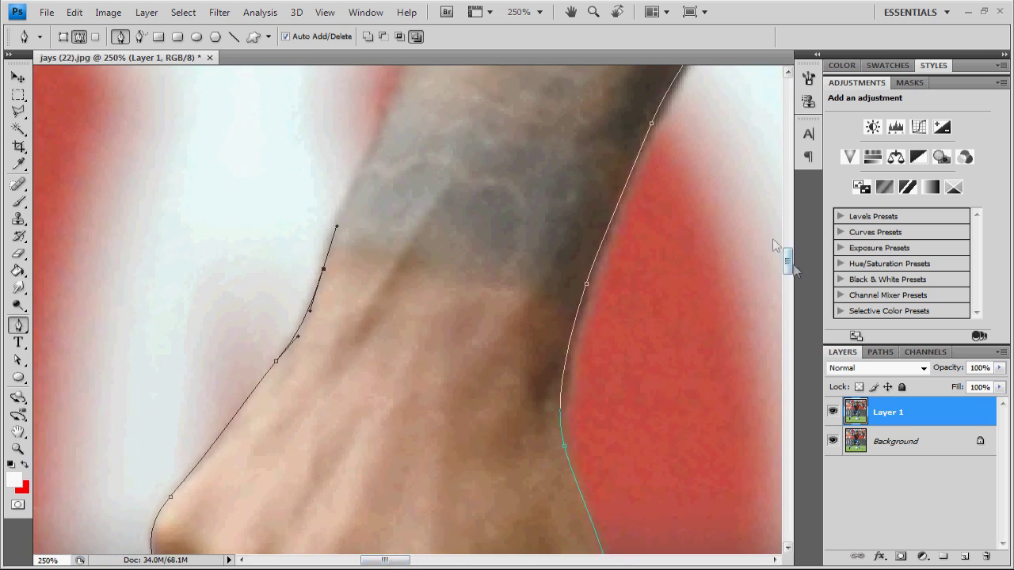
pyautogui.scroll(4, 787, 249)
pyautogui.moveTo(375, 374); pyautogui.dragTo(374, 383)
pyautogui.moveTo(514, 93); pyautogui.dragTo(529, 67)
pyautogui.scroll(2, 523, 79)
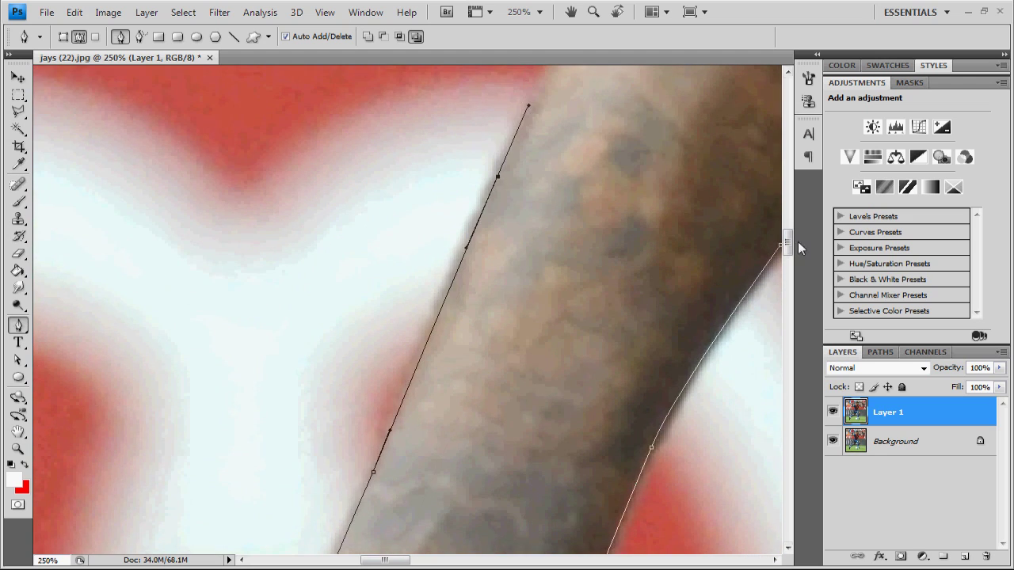
pyautogui.scroll(5, 797, 243)
pyautogui.moveTo(604, 249); pyautogui.dragTo(643, 187)
pyautogui.hscroll(8, 643, 187)
pyautogui.scroll(5, 317, 301)
# - Extend the path up the upper arm and along the top of the shoulder
pyautogui.moveTo(262, 317); pyautogui.dragTo(297, 291)
pyautogui.moveTo(472, 226); pyautogui.dragTo(760, 179)
pyautogui.hscroll(8, 515, 406)
pyautogui.moveTo(419, 151); pyautogui.dragTo(514, 165)
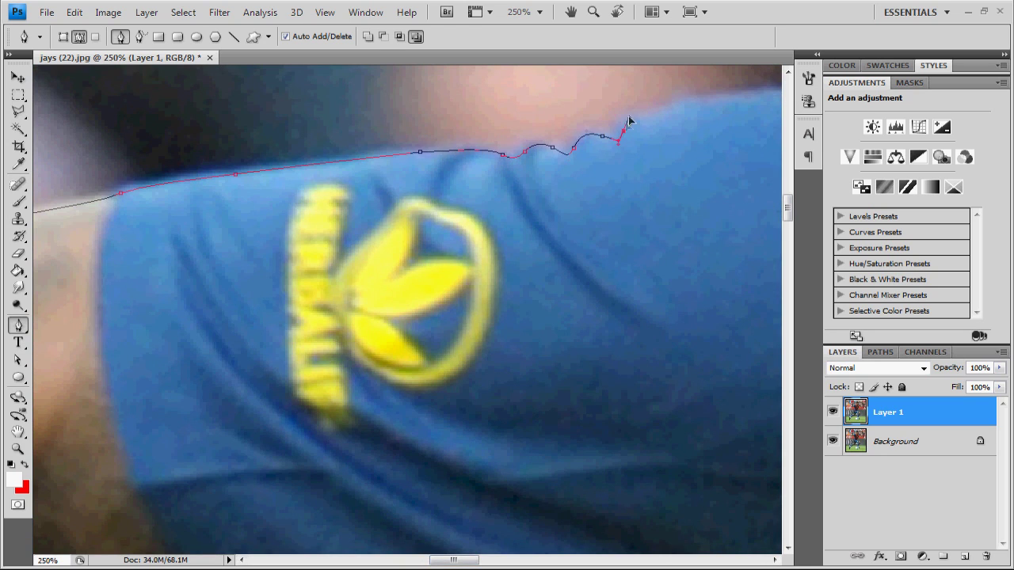
pyautogui.hscroll(3, 719, 107)
pyautogui.moveTo(638, 95)
pyautogui.mouseDown()
pyautogui.moveTo(702, 96)
pyautogui.moveTo(646, 90)
pyautogui.mouseUp()
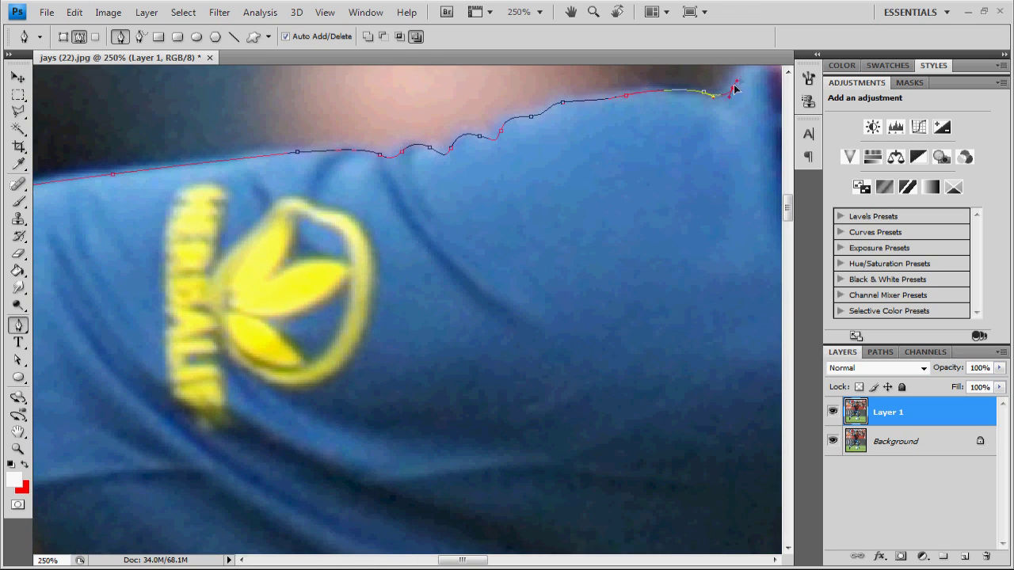
pyautogui.hscroll(8, 485, 425)
pyautogui.scroll(9, 485, 425)
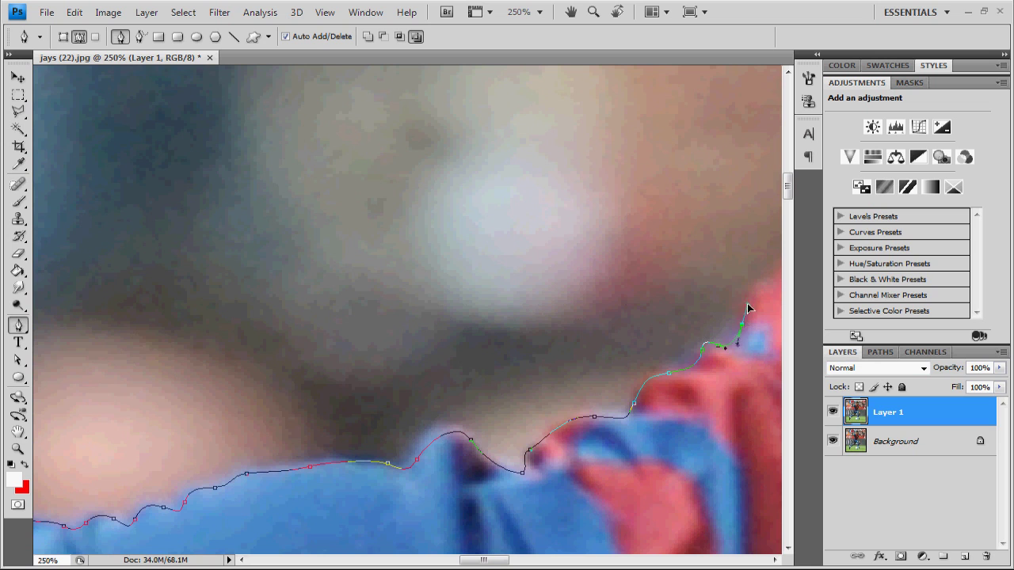
# - Trace from the collar up the neck and around the back of the ear to its top
pyautogui.moveTo(492, 560); pyautogui.dragTo(520, 560)
pyautogui.moveTo(452, 199); pyautogui.dragTo(449, 157)
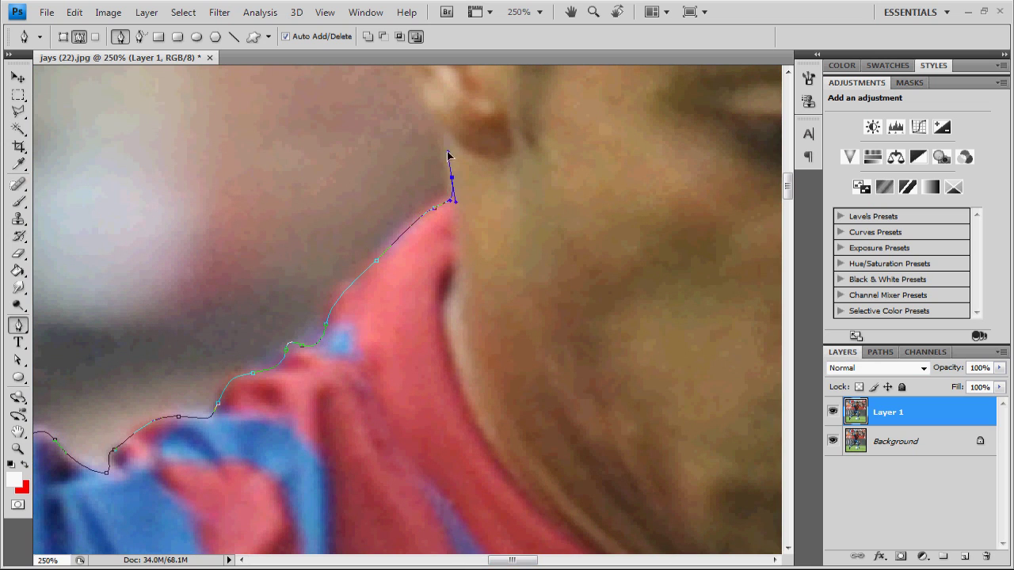
pyautogui.scroll(5, 421, 101)
pyautogui.moveTo(411, 309); pyautogui.dragTo(398, 293)
pyautogui.moveTo(389, 255); pyautogui.dragTo(382, 234)
pyautogui.moveTo(392, 160); pyautogui.dragTo(406, 161)
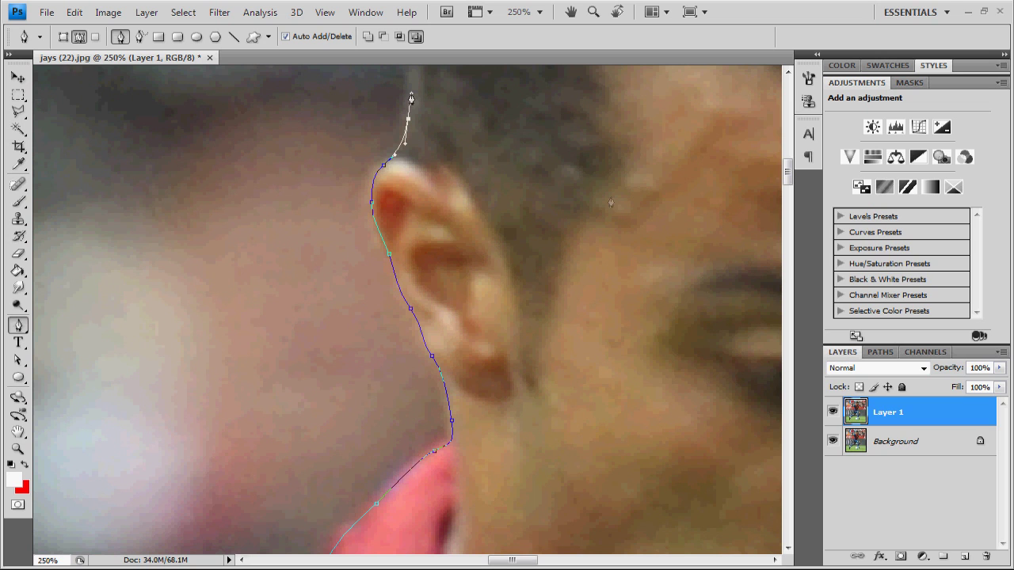
pyautogui.scroll(5, 787, 163)
pyautogui.click(538, 12)
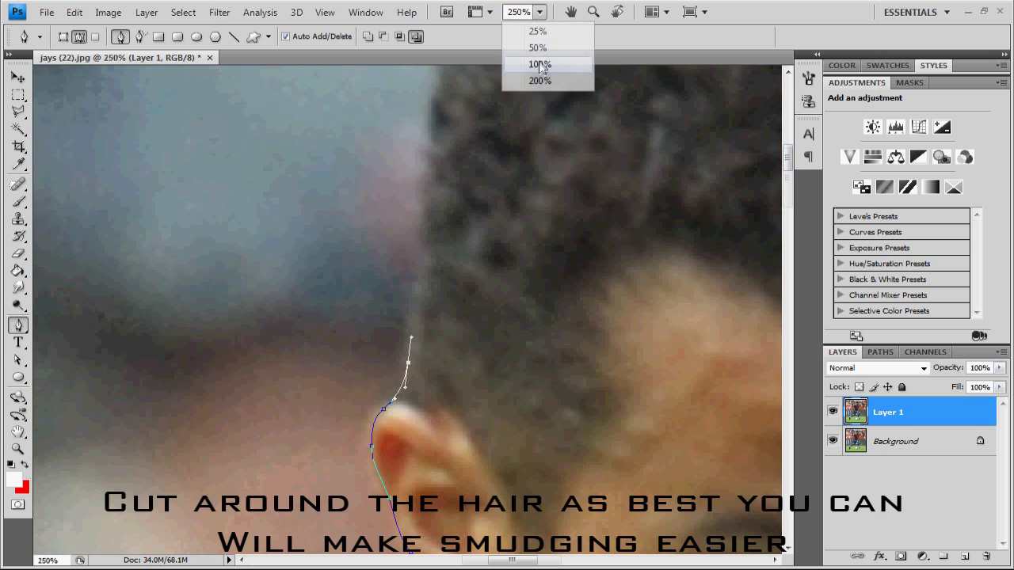
# - Zoom to 100%, then 200%, and scroll the view to the top of the player's hair
pyautogui.click(542, 64)
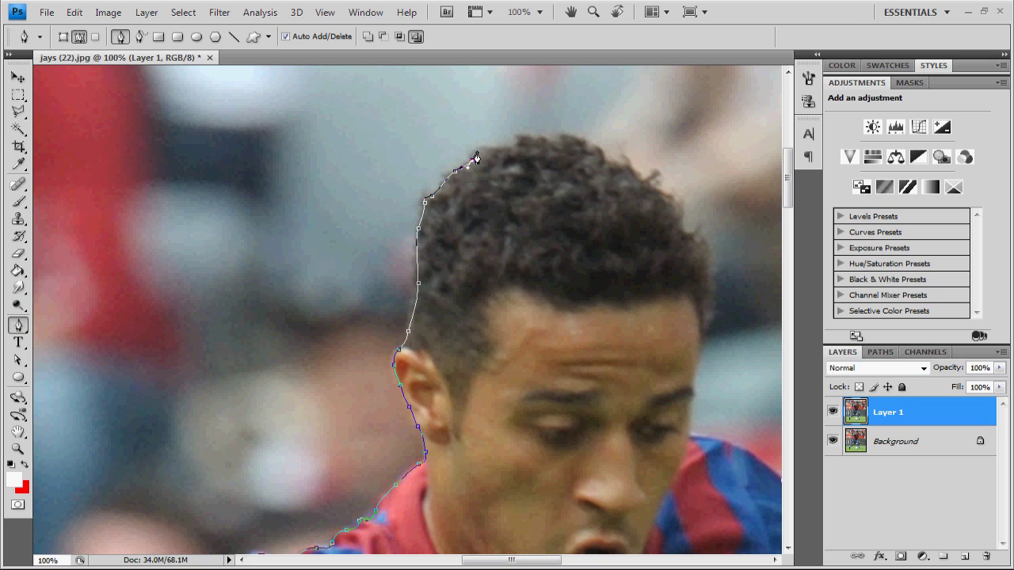
pyautogui.click(539, 12)
pyautogui.click(543, 83)
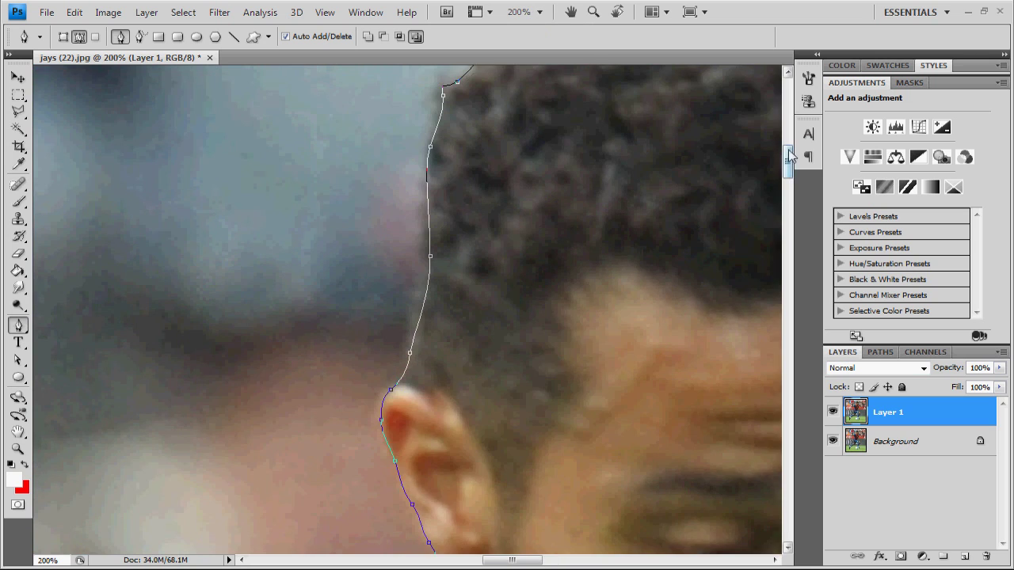
pyautogui.scroll(5, 508, 560)
pyautogui.moveTo(509, 560); pyautogui.dragTo(524, 560)
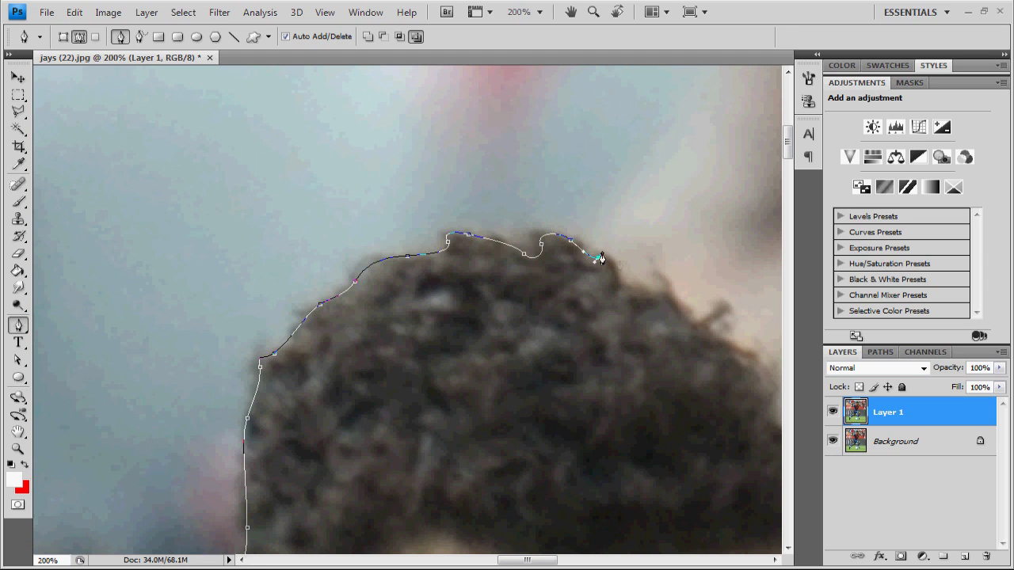
pyautogui.scroll(-2, 610, 255)
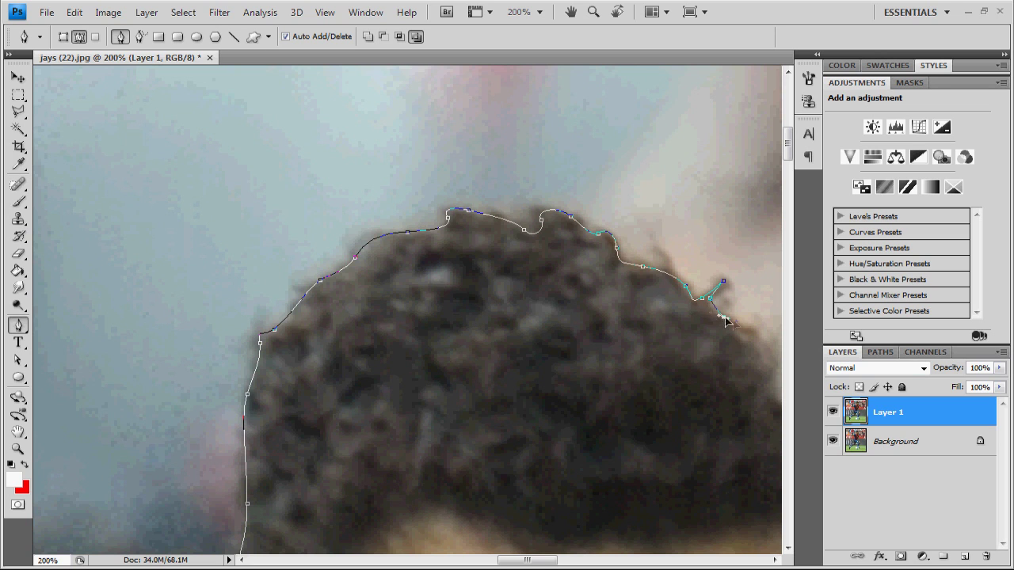
pyautogui.hscroll(5, 637, 448)
pyautogui.hscroll(1, 747, 166)
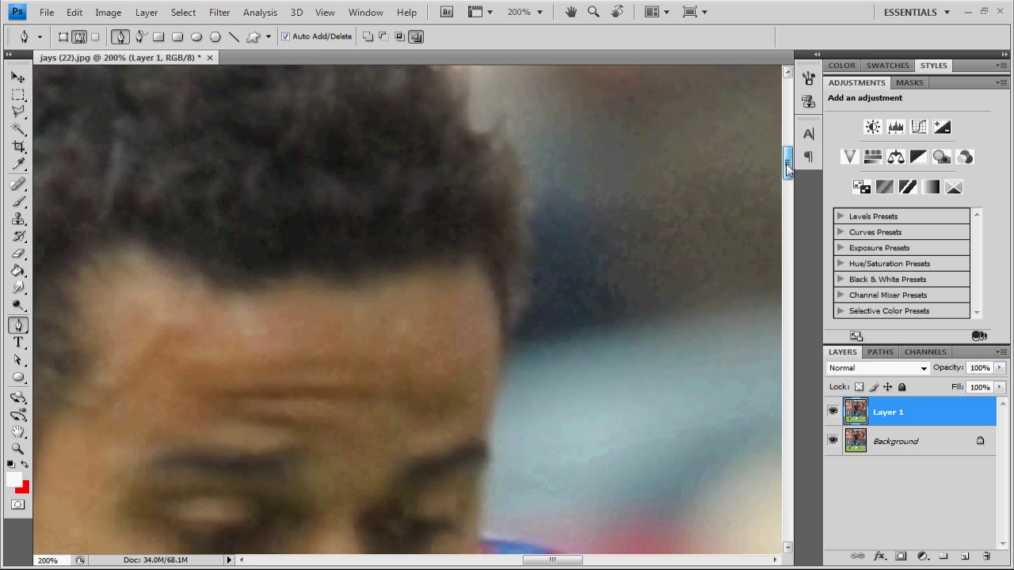
pyautogui.scroll(-5, 485, 125)
# - Place Pen anchors over the hair and down past the forehead to close at the shoulder
pyautogui.moveTo(465, 153); pyautogui.dragTo(464, 179)
pyautogui.moveTo(514, 228); pyautogui.dragTo(517, 252)
pyautogui.moveTo(515, 336); pyautogui.dragTo(508, 363)
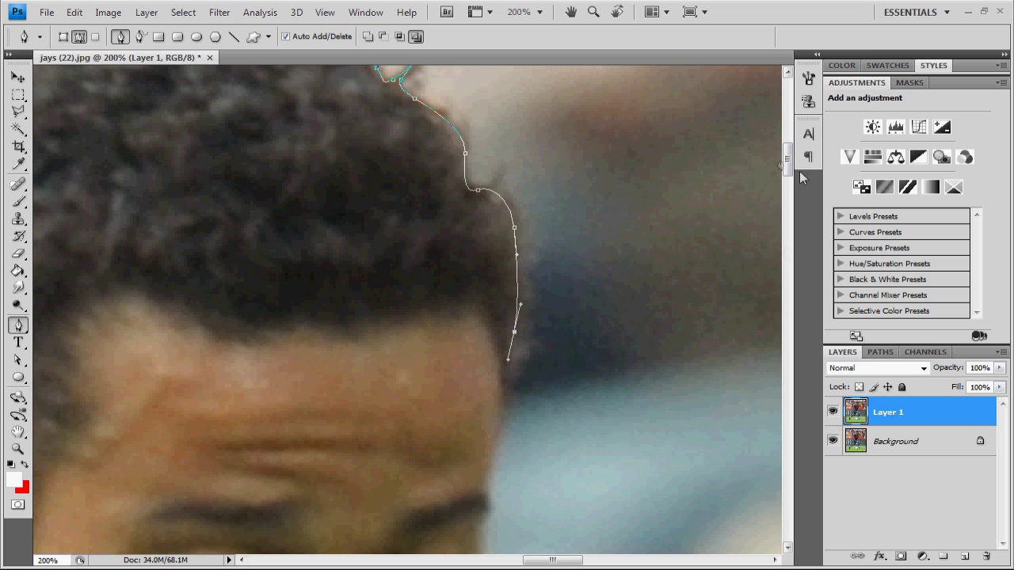
pyautogui.moveTo(788, 159); pyautogui.dragTo(788, 178)
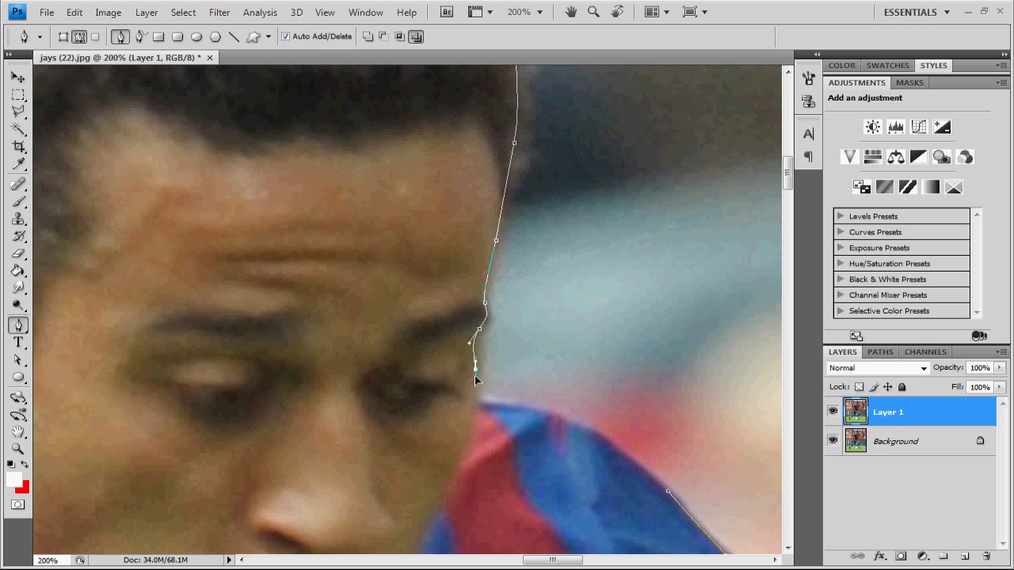
pyautogui.moveTo(622, 453); pyautogui.dragTo(659, 482)
# - Zoom out to 25% and turn the path into a selection with 0.3 px feather
pyautogui.click(540, 12)
pyautogui.click(539, 48)
pyautogui.click(540, 12)
pyautogui.click(539, 30)
pyautogui.moveTo(788, 210); pyautogui.dragTo(789, 268)
pyautogui.rightClick(361, 258)
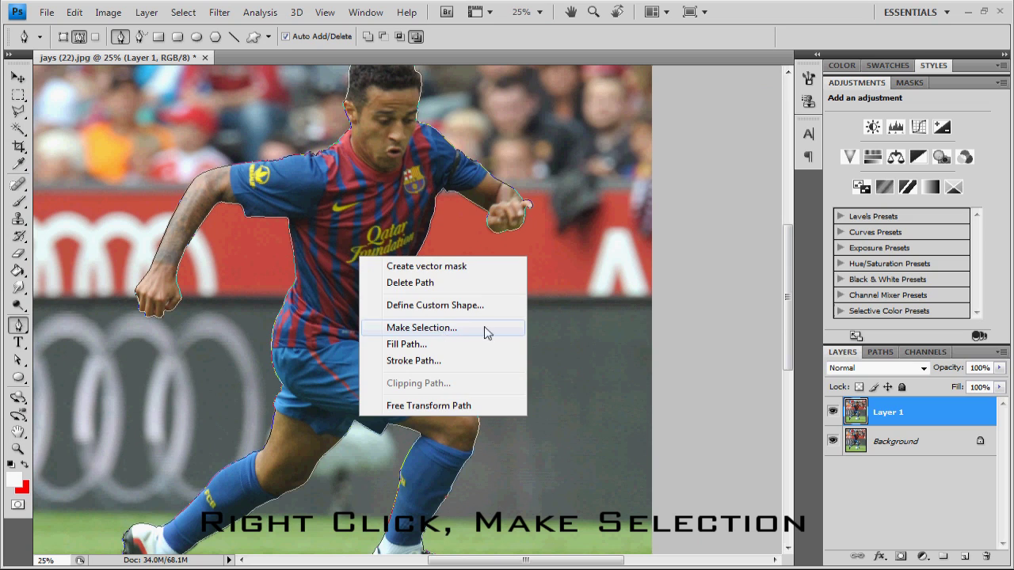
pyautogui.click(461, 331)
pyautogui.press('BackSpace')
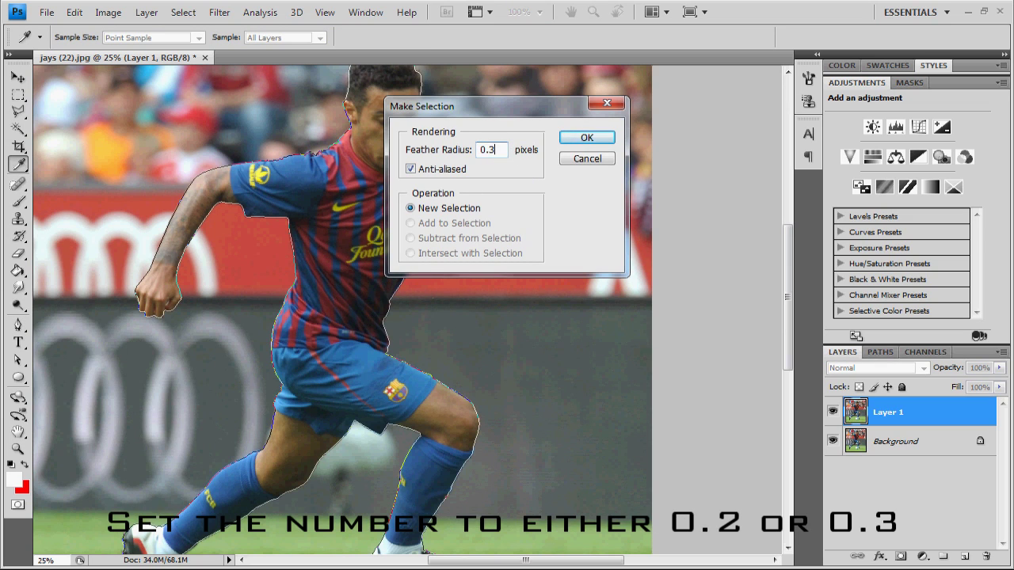
pyautogui.click(587, 138)
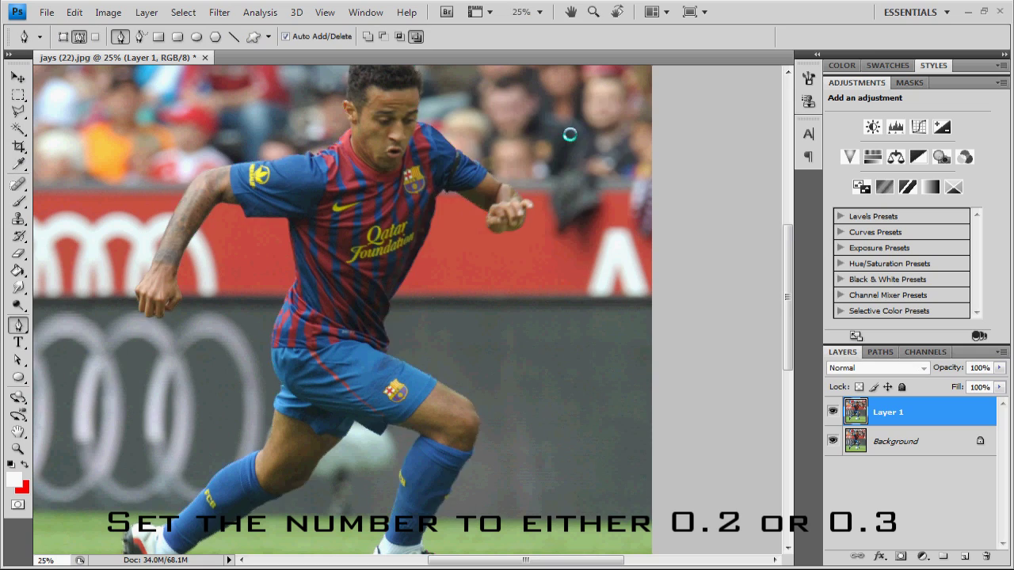
# - Invert the selection to cover the background and set the zoom to 16.7%
pyautogui.rightClick(344, 191)
pyautogui.click(290, 174)
pyautogui.click(183, 12)
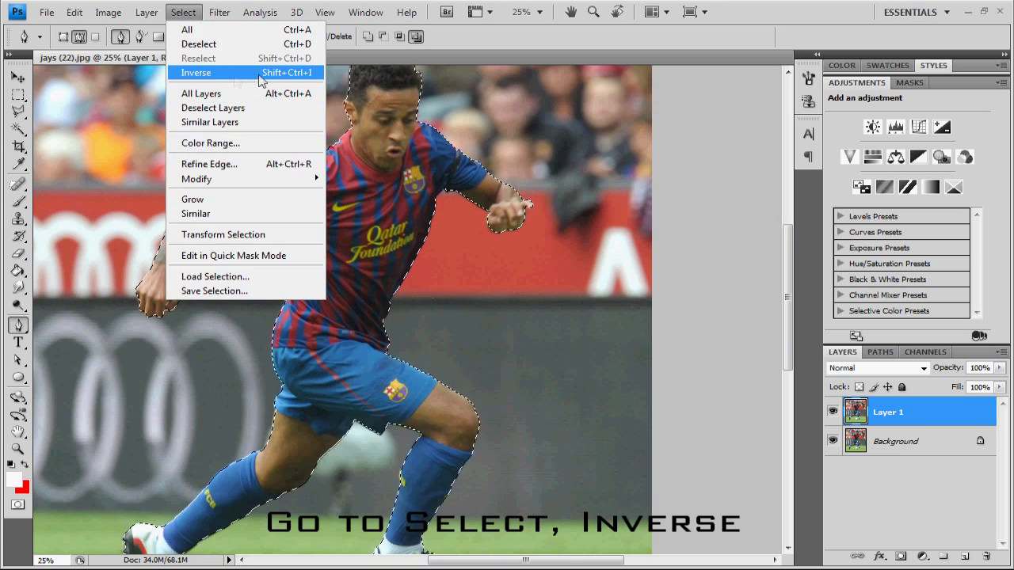
pyautogui.click(196, 72)
pyautogui.click(521, 12)
pyautogui.write('16.7')
pyautogui.press('Return')
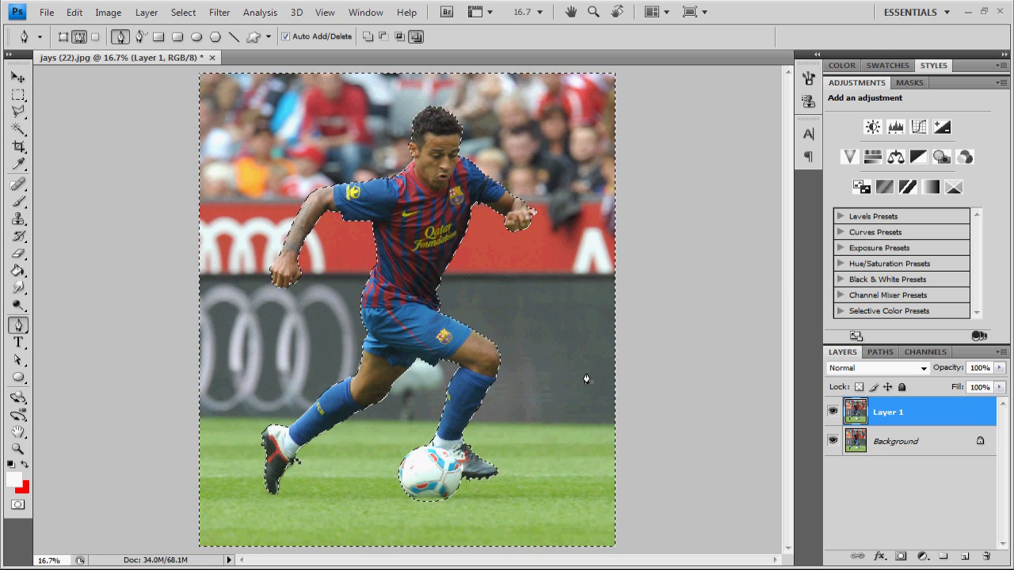
# - Delete the background from Layer 1, deselect, and toggle the Background layer's visibility
pyautogui.press('Delete')
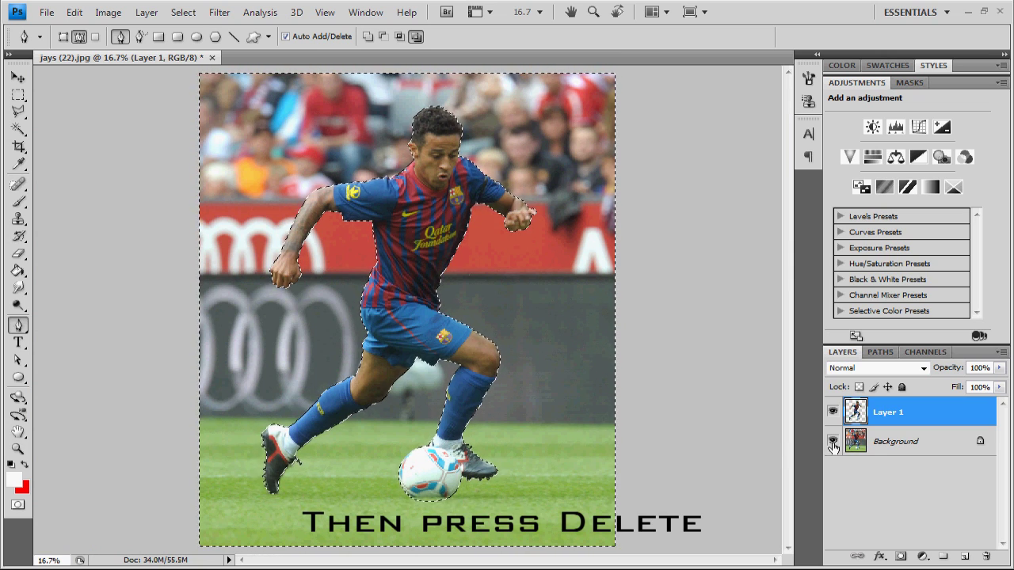
pyautogui.click(19, 94)
pyautogui.hotkey('ctrl', 'd')
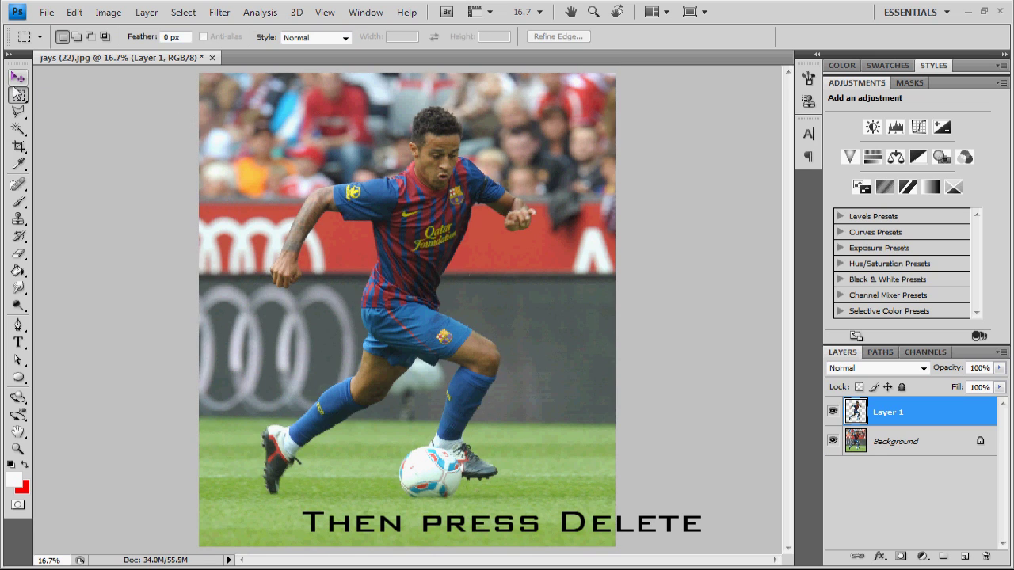
pyautogui.click(18, 77)
pyautogui.click(833, 441)
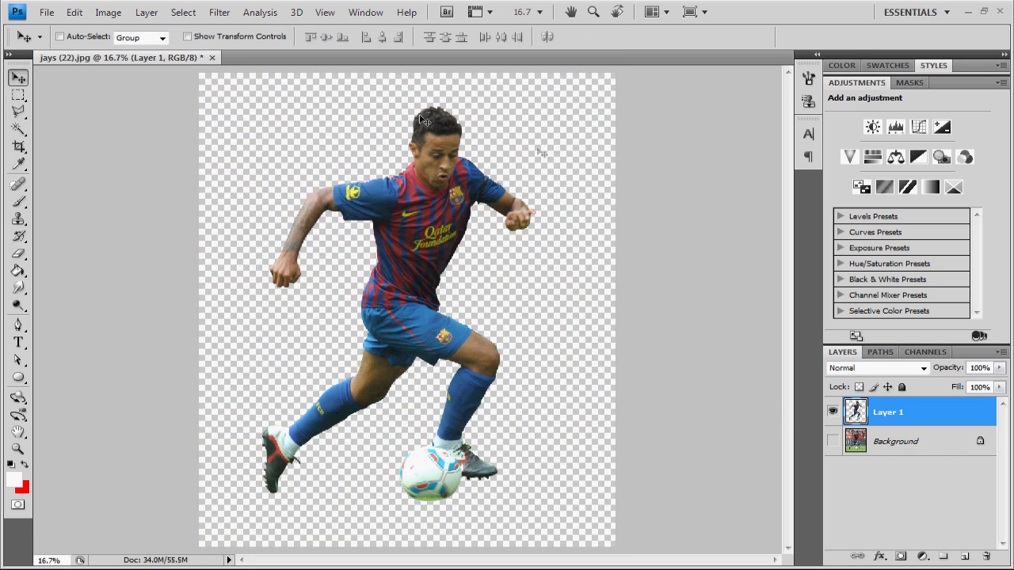
pyautogui.click(833, 441)
# - Create Layer 2 above the Background and duplicate it as Layer 2 copy
pyautogui.click(899, 446)
pyautogui.hotkey('ctrl', 'shift', 'n')
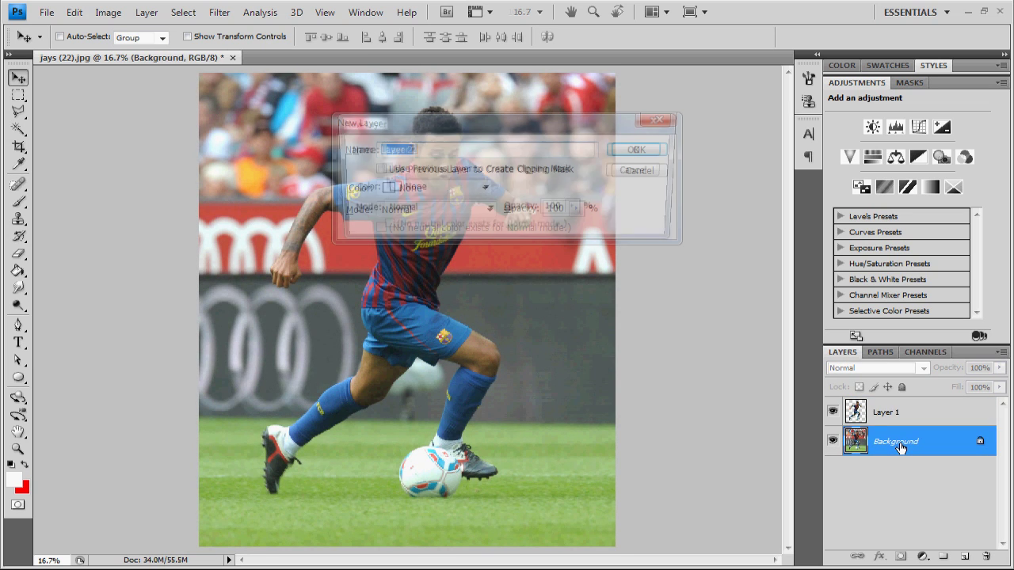
pyautogui.click(640, 151)
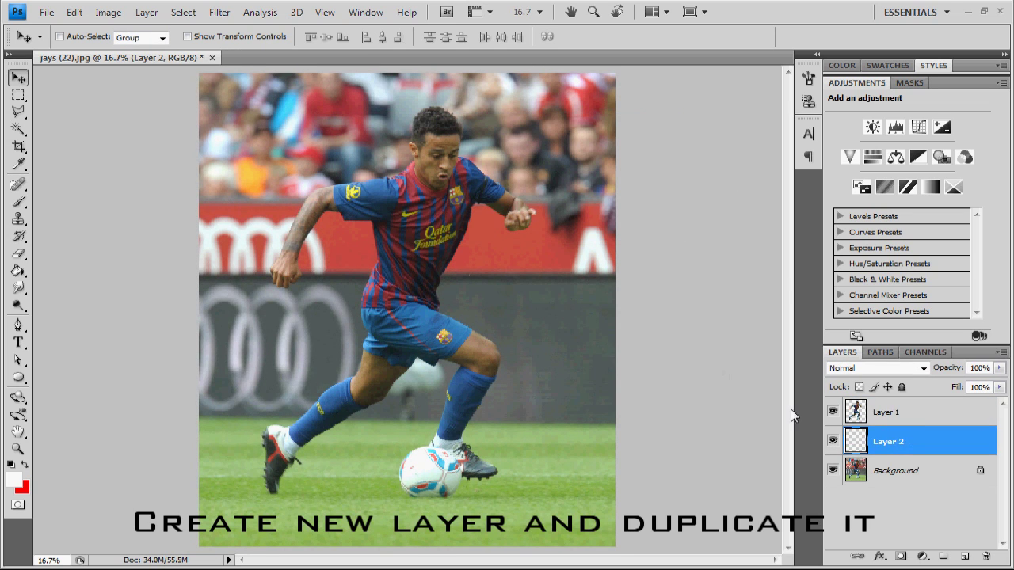
pyautogui.hotkey('ctrl', 'j')
# - Set white as the foreground colour, pick the Paint Bucket, and hide Layer 2 copy
pyautogui.click(15, 480)
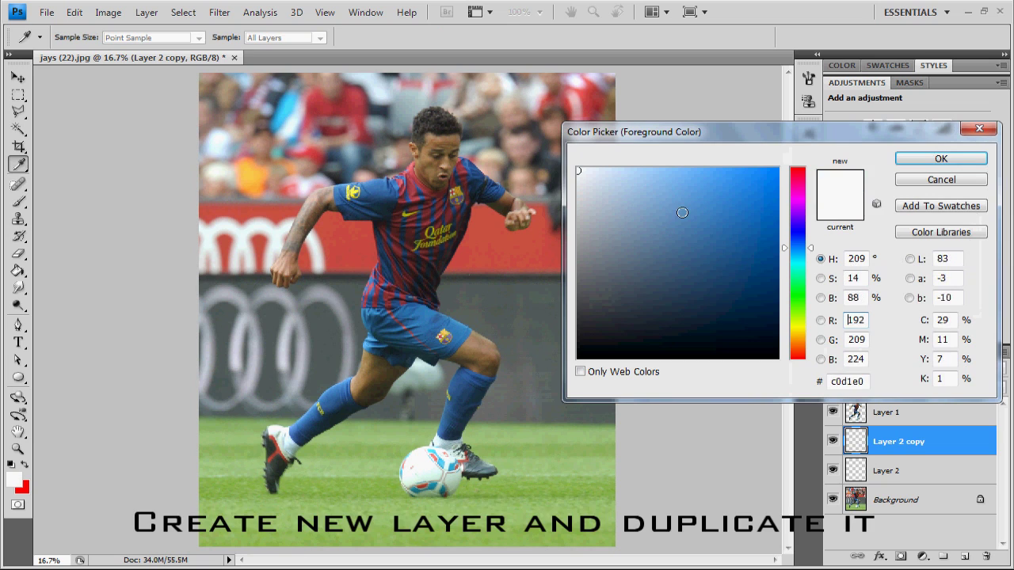
pyautogui.click(581, 169)
pyautogui.click(899, 159)
pyautogui.click(18, 271)
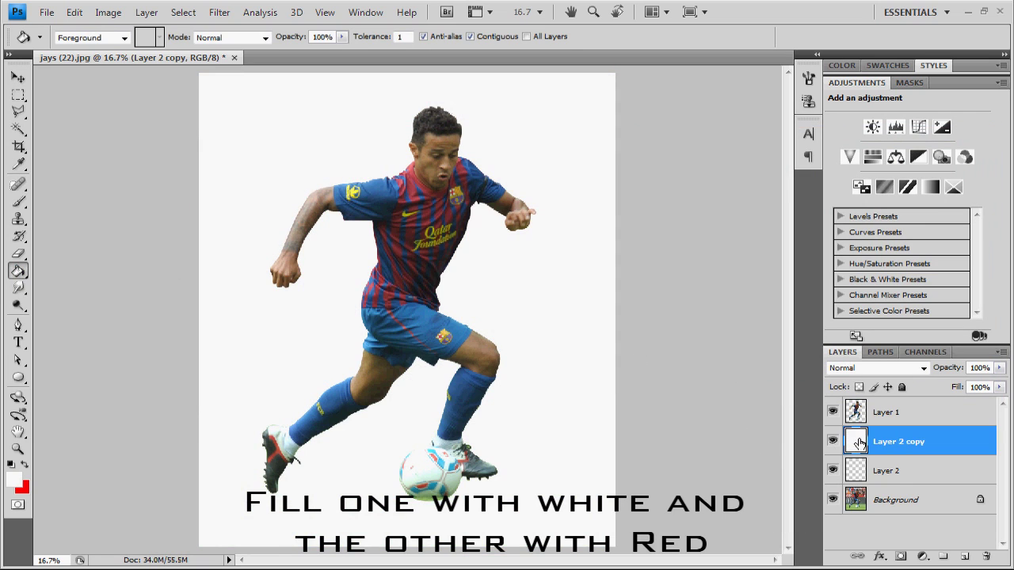
pyautogui.click(900, 477)
# - Select Layer 2, switch the foreground colour to red, and fill it
pyautogui.click(833, 441)
pyautogui.click(24, 465)
pyautogui.click(13, 479)
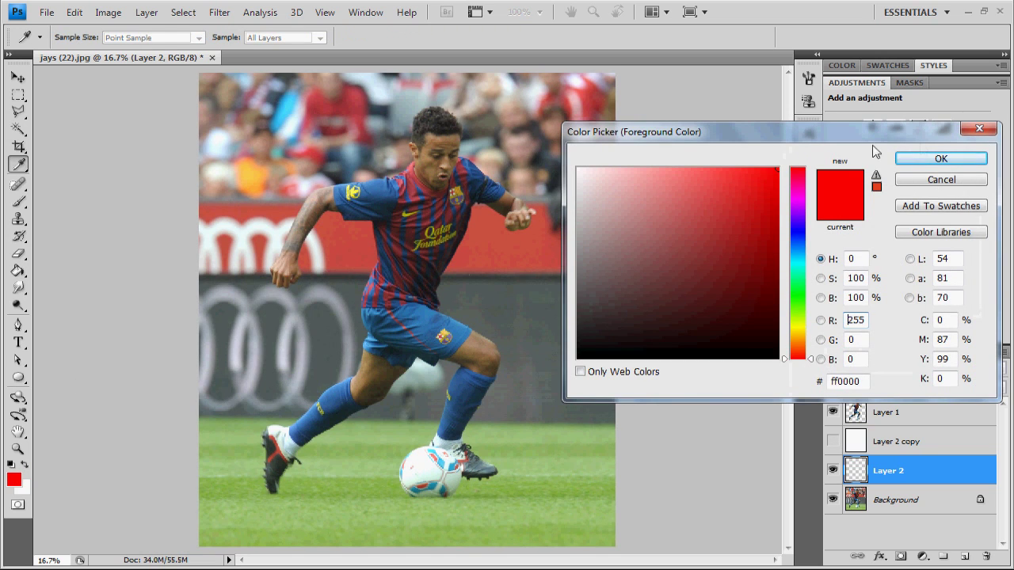
pyautogui.click(940, 158)
pyautogui.press('g')
pyautogui.click(239, 151)
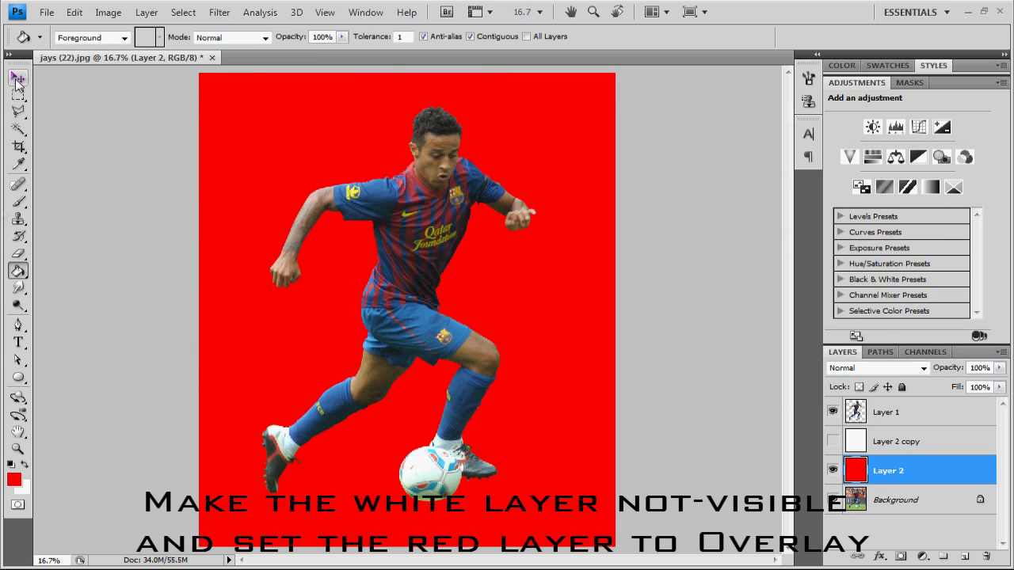
# - Set the red layer's blend mode to Overlay and zoom to 200%
pyautogui.click(879, 368)
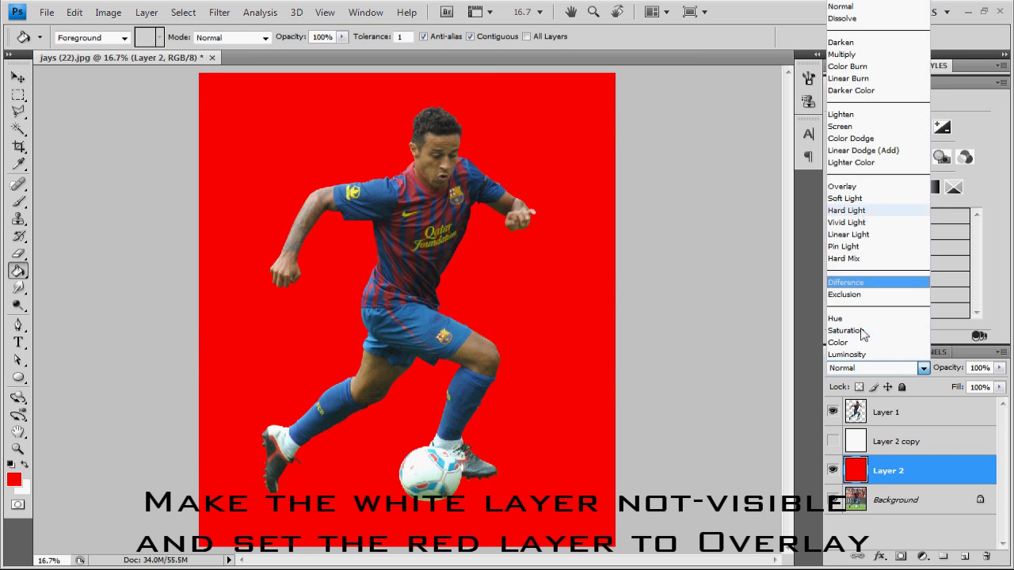
pyautogui.click(855, 187)
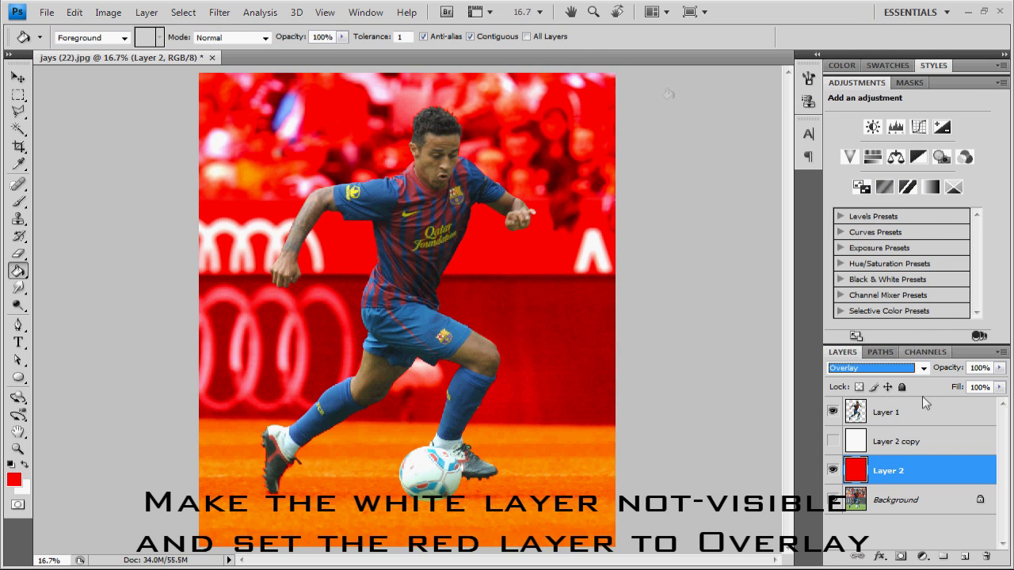
pyautogui.click(540, 12)
pyautogui.click(532, 79)
pyautogui.moveTo(787, 317); pyautogui.dragTo(787, 141)
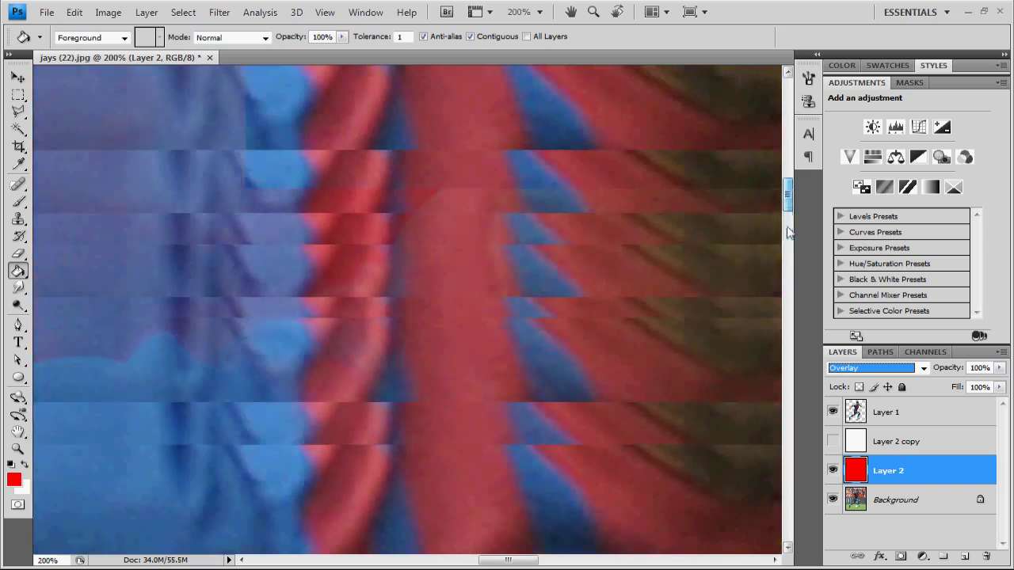
# - Zoom to 160% and lower the red layer's opacity to 58%
pyautogui.write('60')
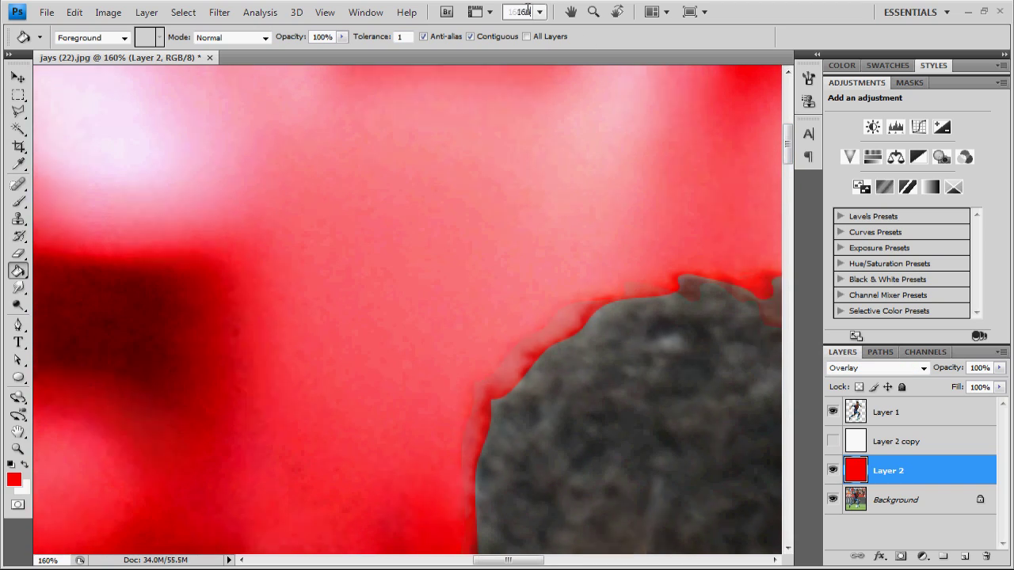
pyautogui.press('Return')
pyautogui.moveTo(956, 371)
pyautogui.mouseDown()
pyautogui.moveTo(631, 296)
pyautogui.moveTo(19, 288)
pyautogui.mouseUp()
# - Set the Smudge tool to 2 px, Lighten, 89% strength, and target Layer 1 at 200%
pyautogui.click(19, 289)
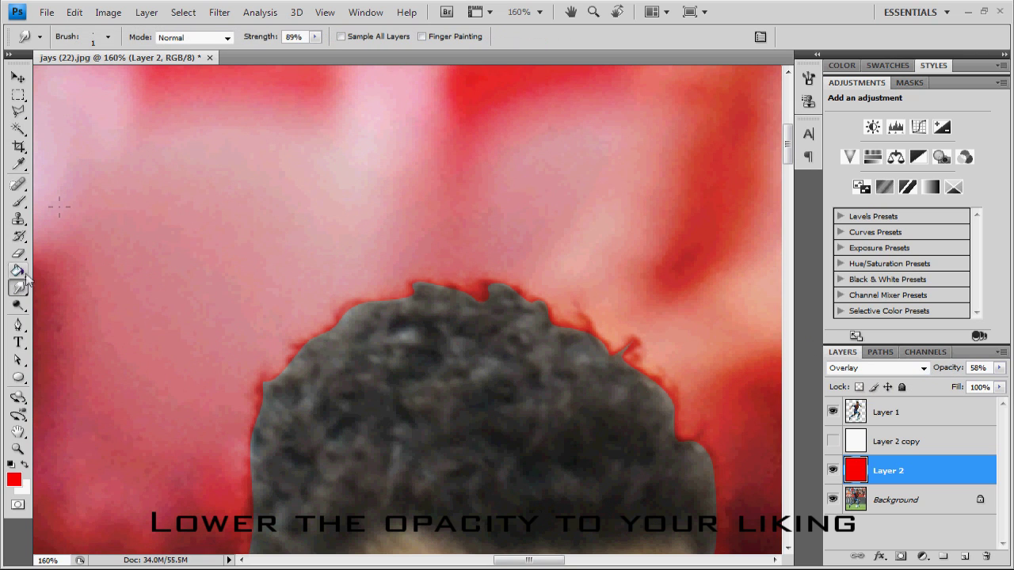
pyautogui.click(110, 38)
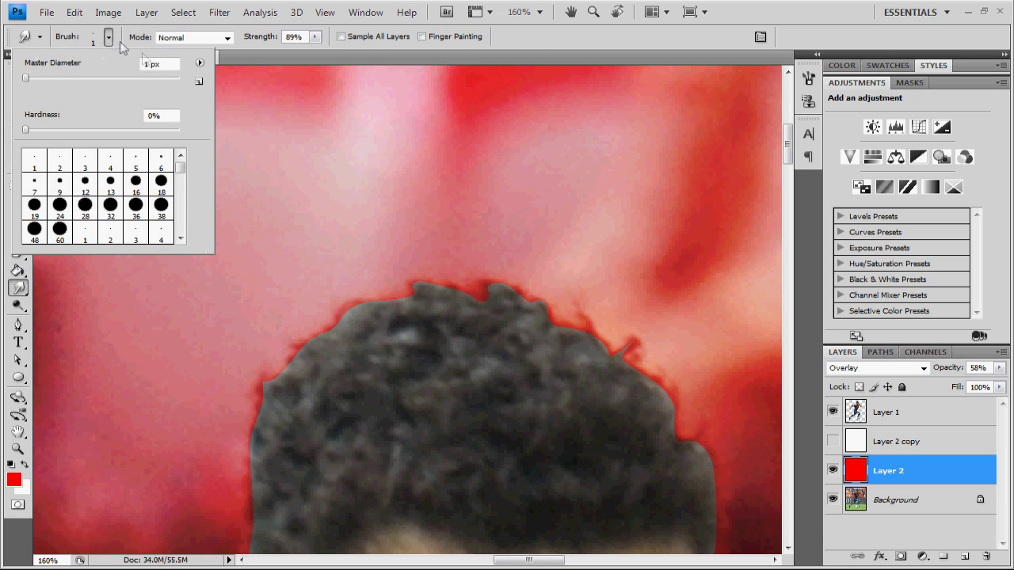
pyautogui.write('2')
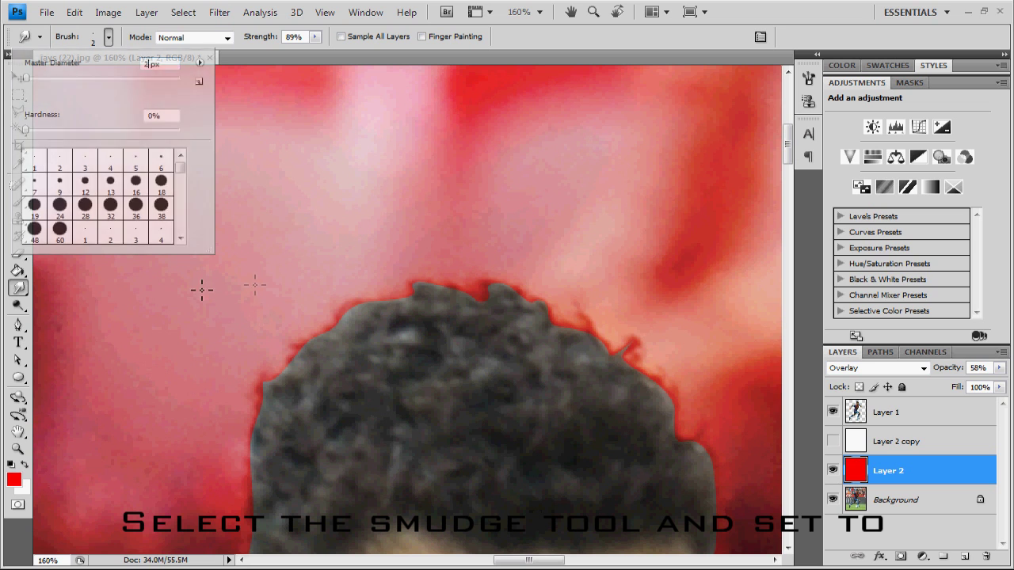
pyautogui.moveTo(788, 145); pyautogui.dragTo(788, 164)
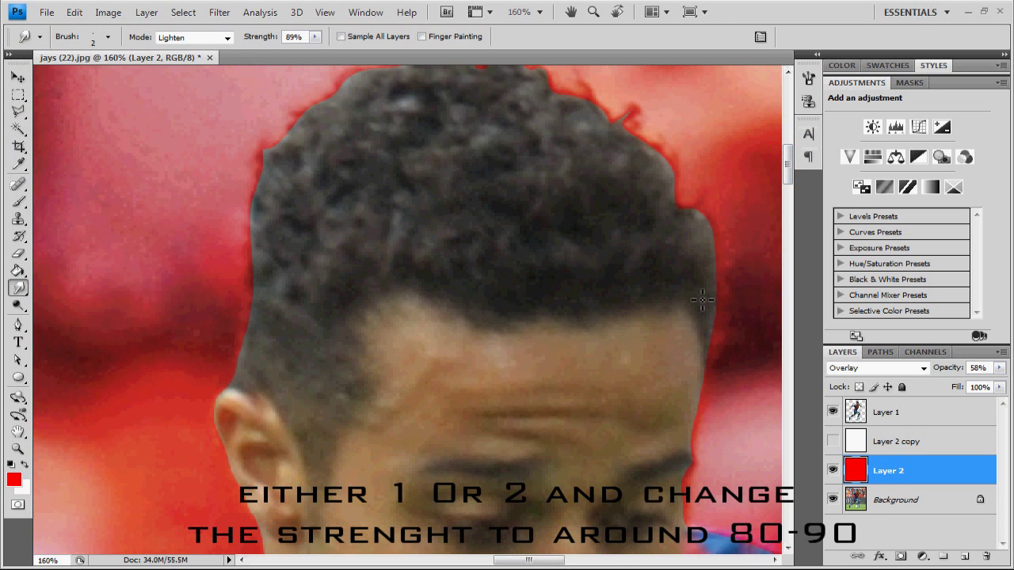
pyautogui.click(891, 412)
pyautogui.click(539, 13)
pyautogui.click(540, 80)
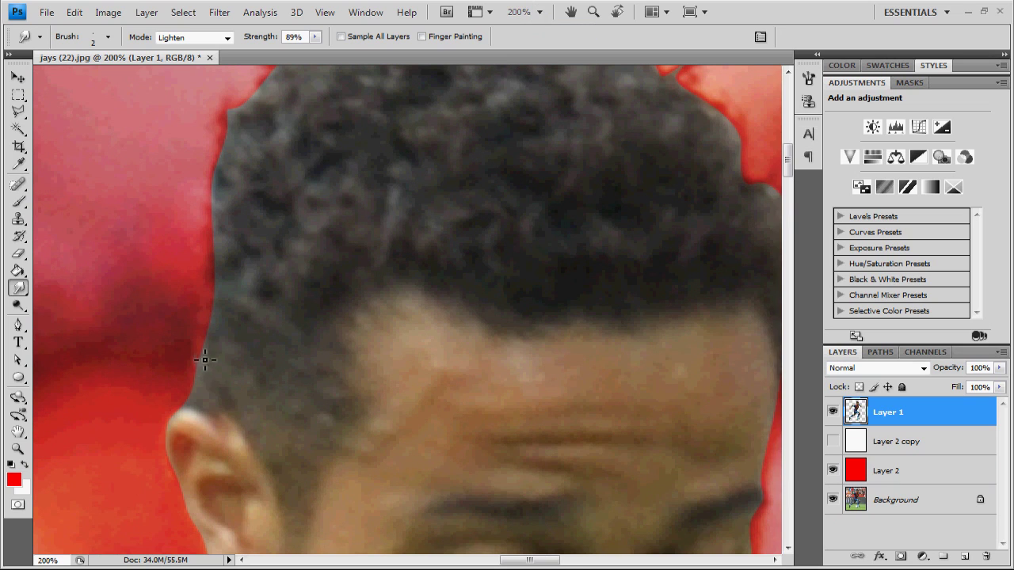
# - Smudge short strokes outward along the hair's left and upper edges, adding a top spike
pyautogui.moveTo(212, 352)
pyautogui.mouseDown()
pyautogui.moveTo(230, 251)
pyautogui.moveTo(221, 254)
pyautogui.mouseUp()
pyautogui.scroll(3, 476, 254)
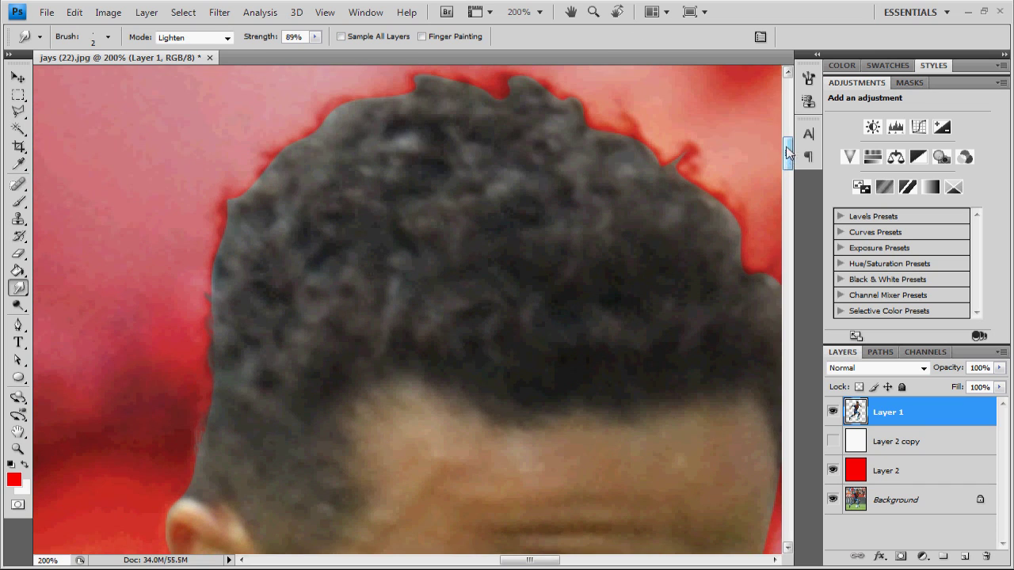
pyautogui.moveTo(217, 269); pyautogui.dragTo(228, 248)
pyautogui.hotkey('ctrl', 'shift', 'alt', 'e')
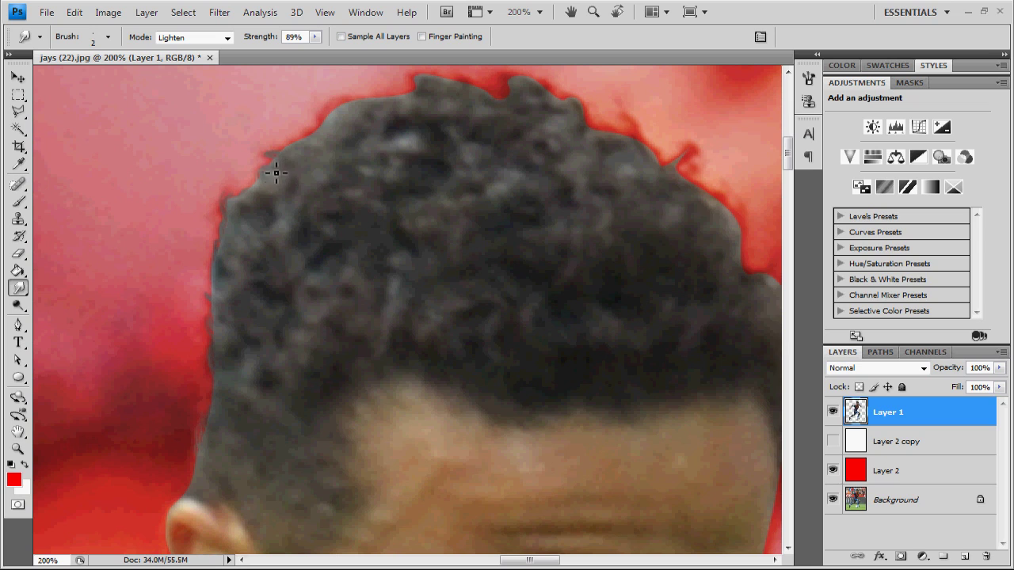
pyautogui.moveTo(314, 142)
pyautogui.mouseDown()
pyautogui.moveTo(348, 116)
pyautogui.moveTo(376, 117)
pyautogui.mouseUp()
pyautogui.scroll(3, 668, 109)
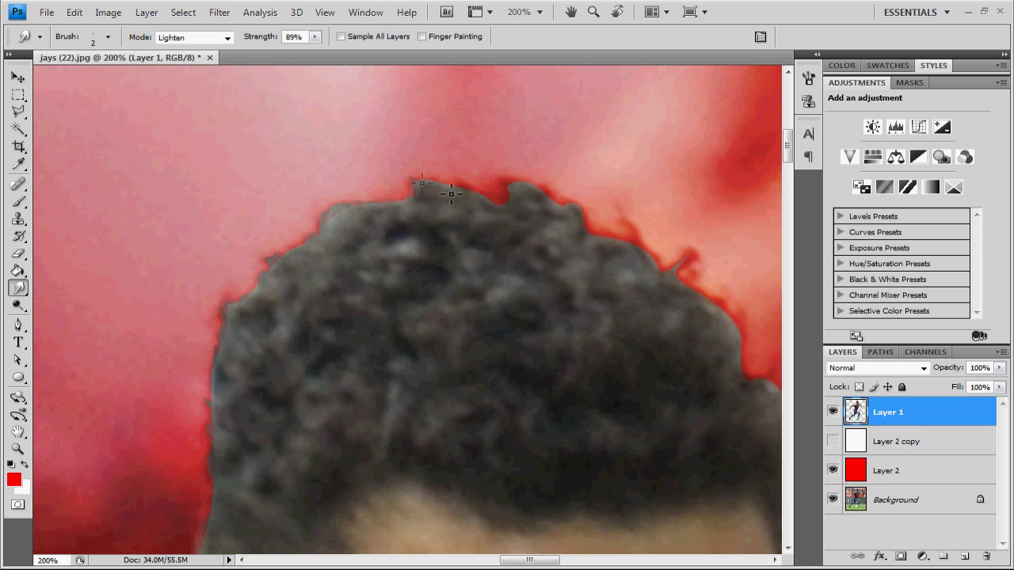
pyautogui.moveTo(417, 182); pyautogui.dragTo(440, 200)
# - Smudge strands along the right side of the hair, then hide the red layer
pyautogui.hscroll(5, 382, 273)
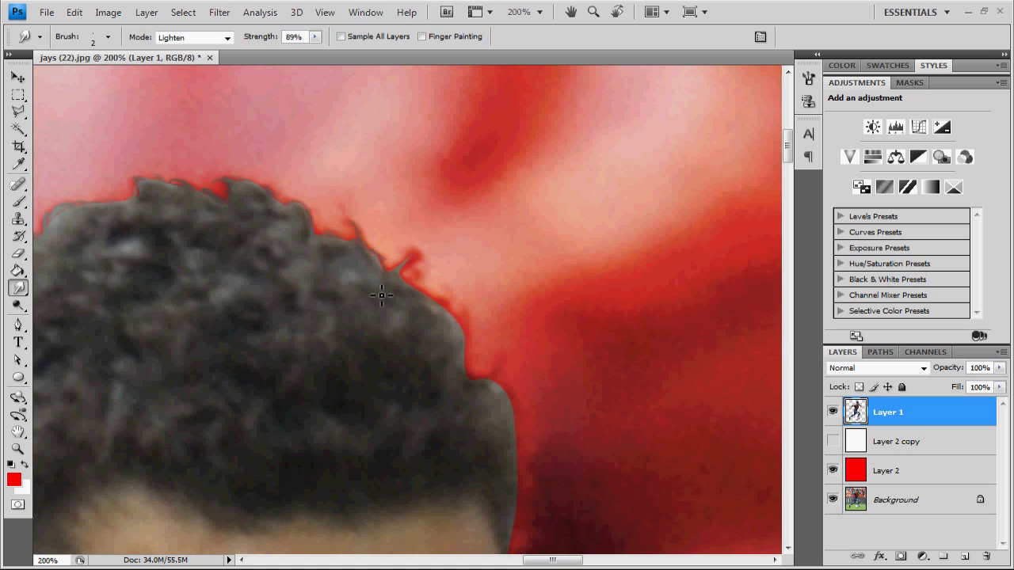
pyautogui.moveTo(390, 278); pyautogui.dragTo(409, 272)
pyautogui.moveTo(395, 295)
pyautogui.mouseDown()
pyautogui.moveTo(452, 301)
pyautogui.moveTo(470, 373)
pyautogui.moveTo(489, 388)
pyautogui.moveTo(457, 294)
pyautogui.moveTo(466, 347)
pyautogui.mouseUp()
pyautogui.scroll(-3, 750, 245)
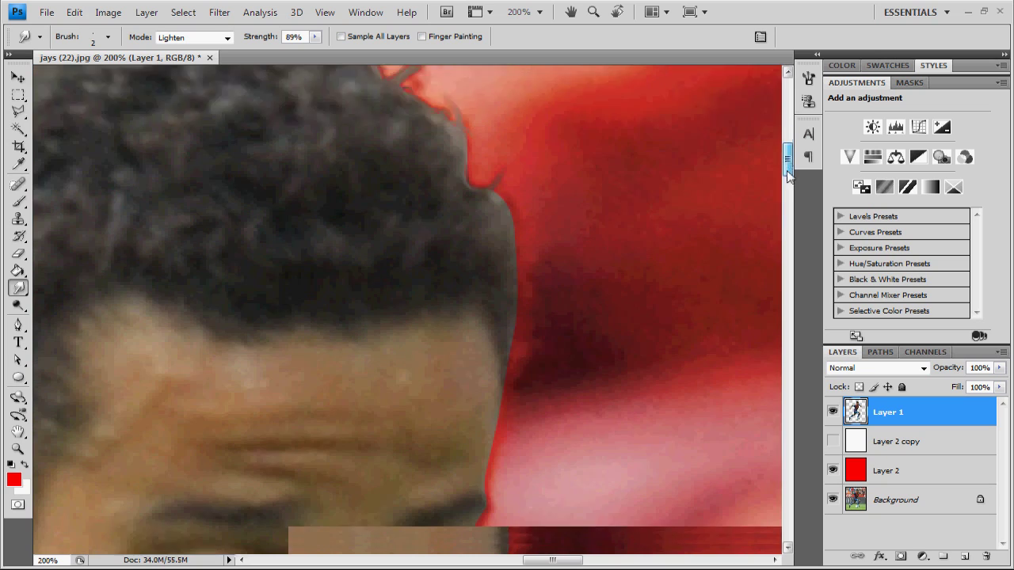
pyautogui.moveTo(516, 272)
pyautogui.mouseDown()
pyautogui.moveTo(525, 166)
pyautogui.moveTo(520, 198)
pyautogui.moveTo(512, 145)
pyautogui.moveTo(475, 164)
pyautogui.mouseUp()
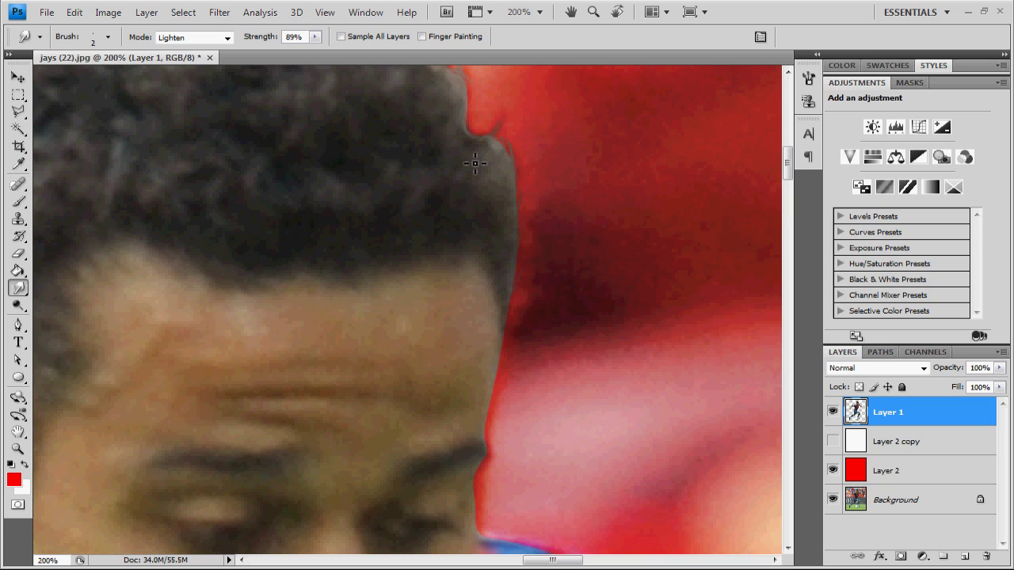
pyautogui.click(833, 468)
# - Smudge strands beside the forehead and down the right side of the head, then show the white layer
pyautogui.click(833, 468)
pyautogui.moveTo(512, 287)
pyautogui.mouseDown()
pyautogui.moveTo(531, 187)
pyautogui.moveTo(519, 200)
pyautogui.mouseUp()
pyautogui.moveTo(520, 166)
pyautogui.mouseDown()
pyautogui.moveTo(511, 325)
pyautogui.moveTo(531, 309)
pyautogui.moveTo(513, 296)
pyautogui.moveTo(531, 275)
pyautogui.mouseUp()
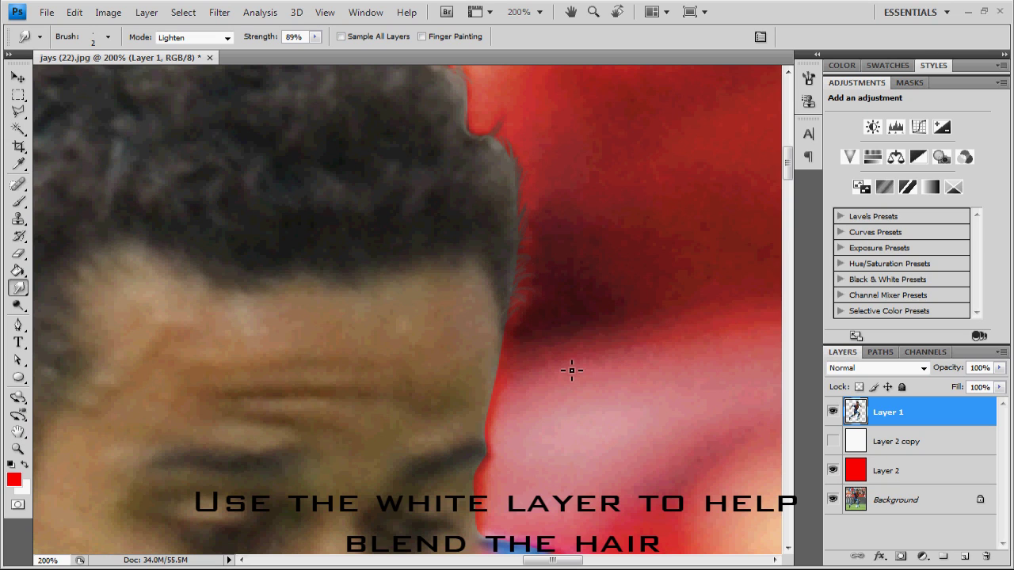
pyautogui.click(833, 441)
# - Reduce the smudge brush diameter to 1 px and return to 200% zoom
pyautogui.click(539, 11)
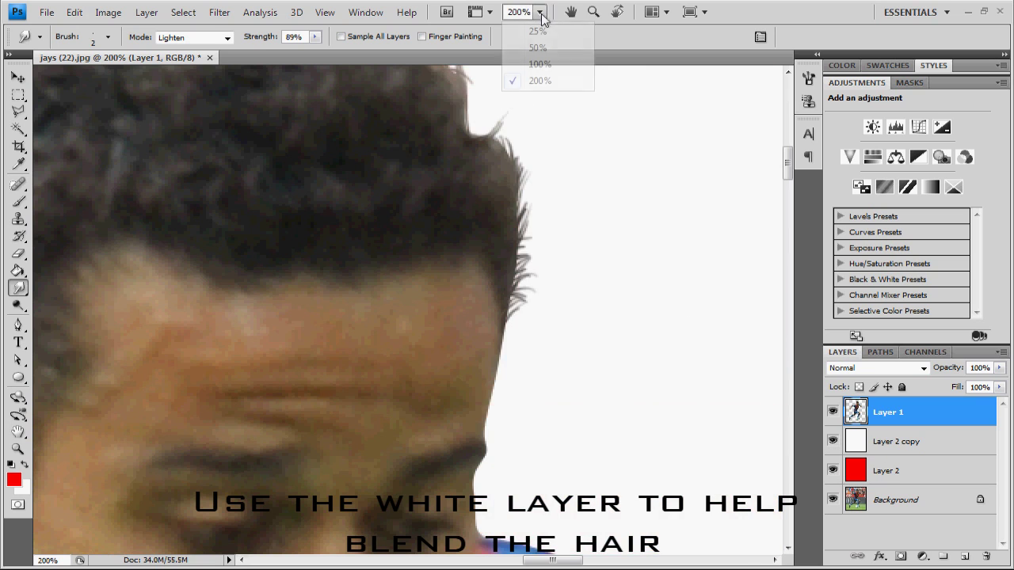
pyautogui.click(542, 67)
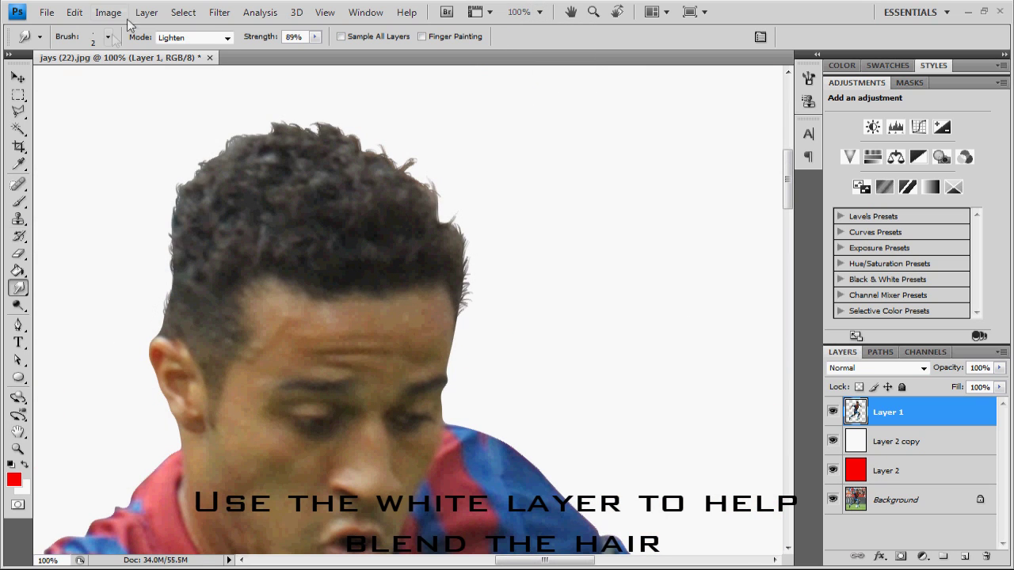
pyautogui.click(107, 36)
pyautogui.doubleClick(151, 63)
pyautogui.write('91')
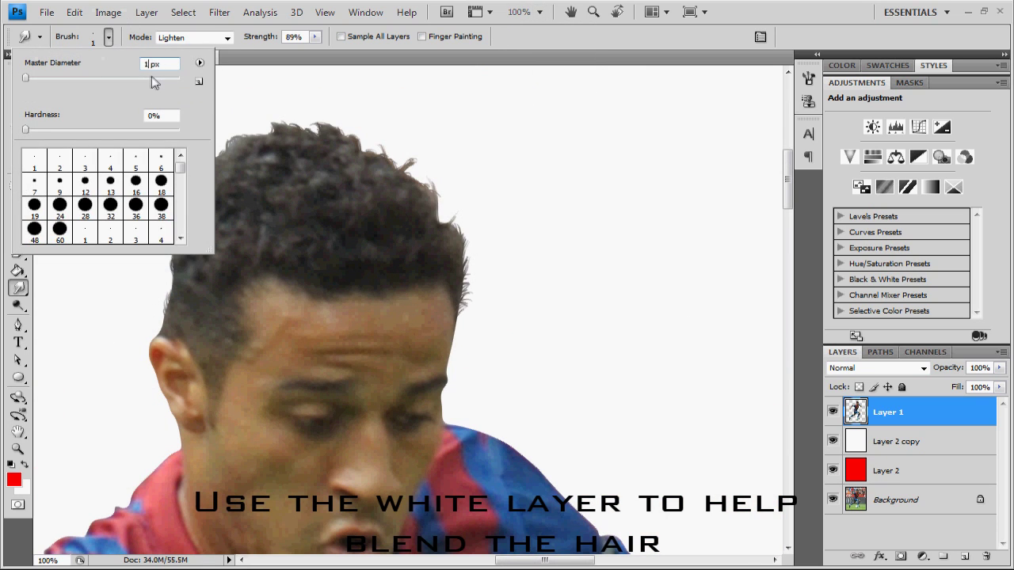
pyautogui.press('Return')
pyautogui.click(540, 12)
pyautogui.click(542, 80)
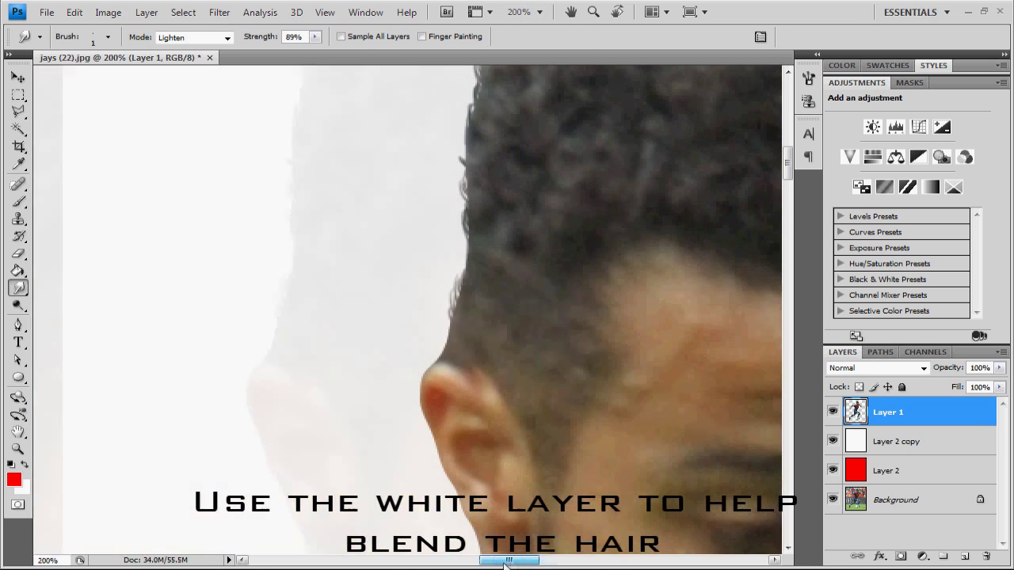
pyautogui.moveTo(525, 559); pyautogui.dragTo(480, 559)
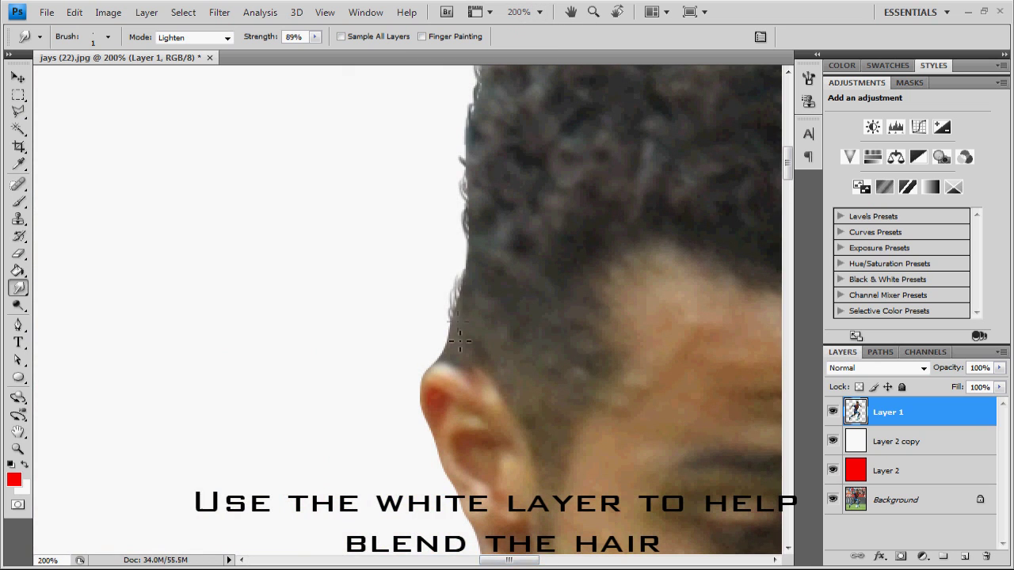
# - Pull hair strands upward along the head's left edge and top, comparing with the white layer hidden
pyautogui.moveTo(459, 309); pyautogui.dragTo(471, 276)
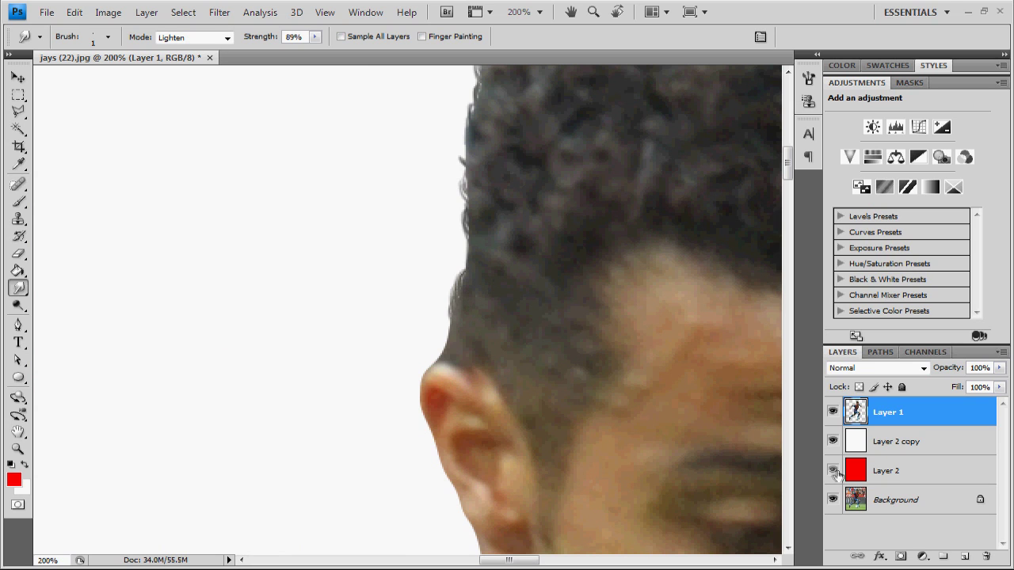
pyautogui.click(832, 441)
pyautogui.click(833, 441)
pyautogui.click(833, 442)
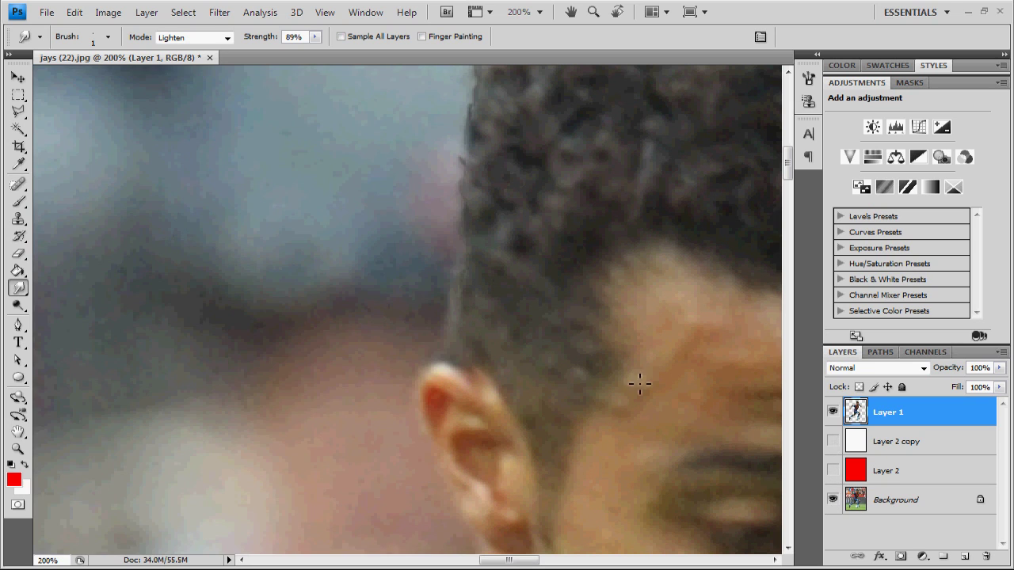
pyautogui.moveTo(453, 361)
pyautogui.mouseDown()
pyautogui.moveTo(455, 309)
pyautogui.moveTo(483, 264)
pyautogui.moveTo(480, 228)
pyautogui.moveTo(468, 216)
pyautogui.moveTo(480, 109)
pyautogui.mouseUp()
pyautogui.scroll(5, 769, 141)
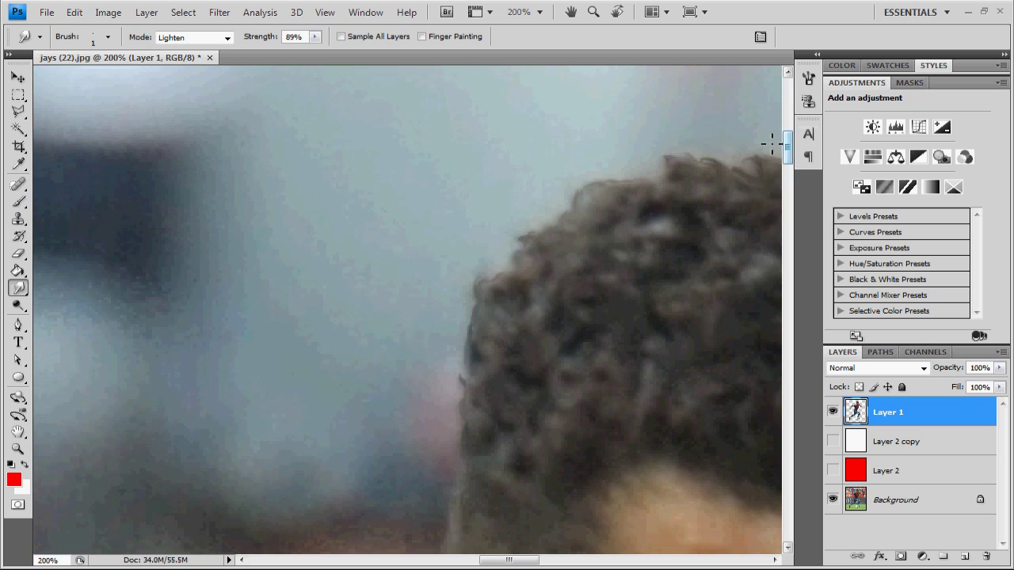
pyautogui.moveTo(492, 337)
pyautogui.mouseDown()
pyautogui.moveTo(477, 315)
pyautogui.moveTo(547, 238)
pyautogui.mouseUp()
# - Against the white backdrop, pull wisps out above the ear and along the top-left hair edge
pyautogui.click(833, 441)
pyautogui.scroll(-5, 792, 294)
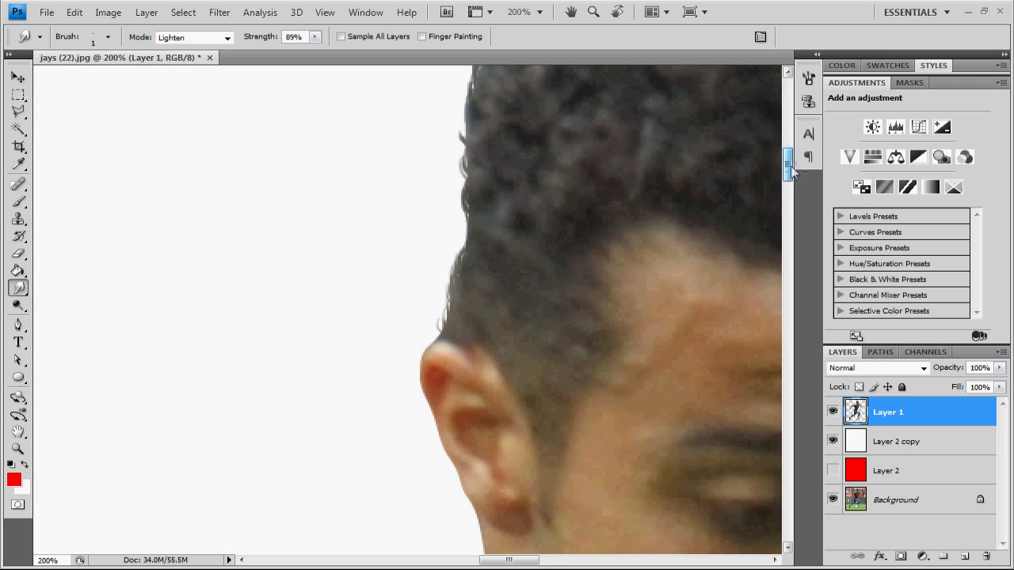
pyautogui.moveTo(446, 338)
pyautogui.mouseDown()
pyautogui.moveTo(442, 316)
pyautogui.moveTo(452, 309)
pyautogui.moveTo(466, 328)
pyautogui.mouseUp()
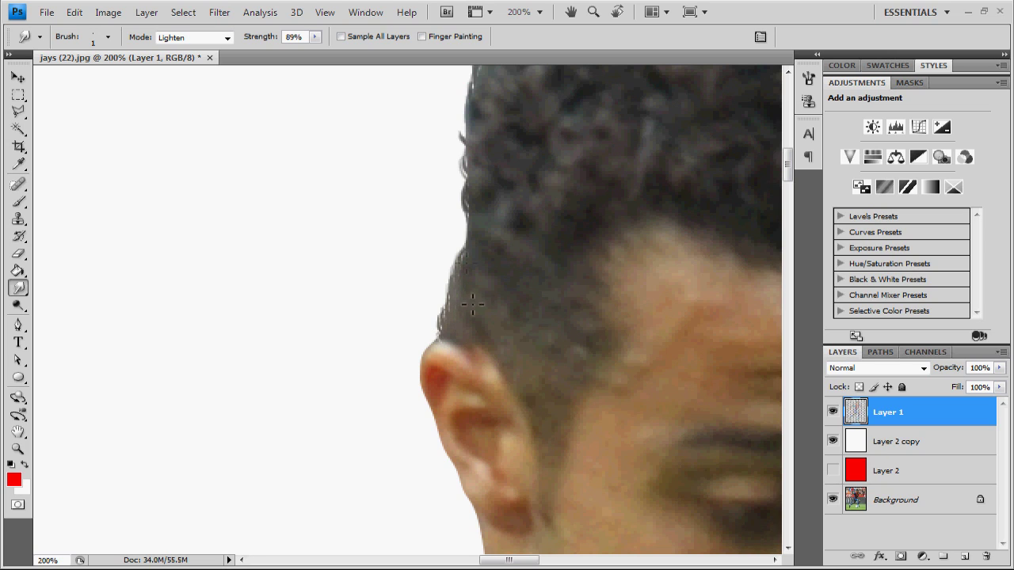
pyautogui.moveTo(466, 230); pyautogui.dragTo(472, 215)
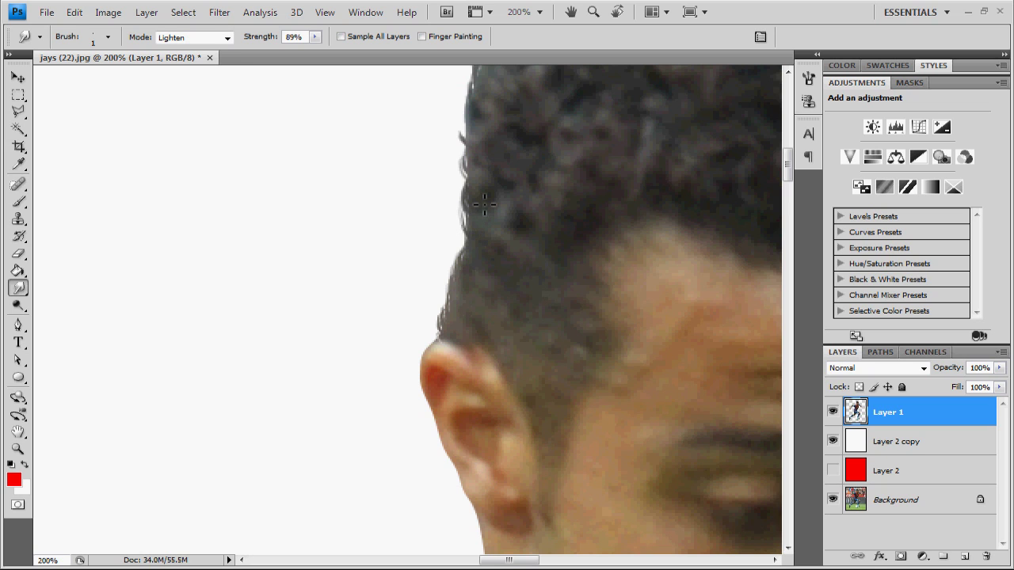
pyautogui.scroll(5, 554, 262)
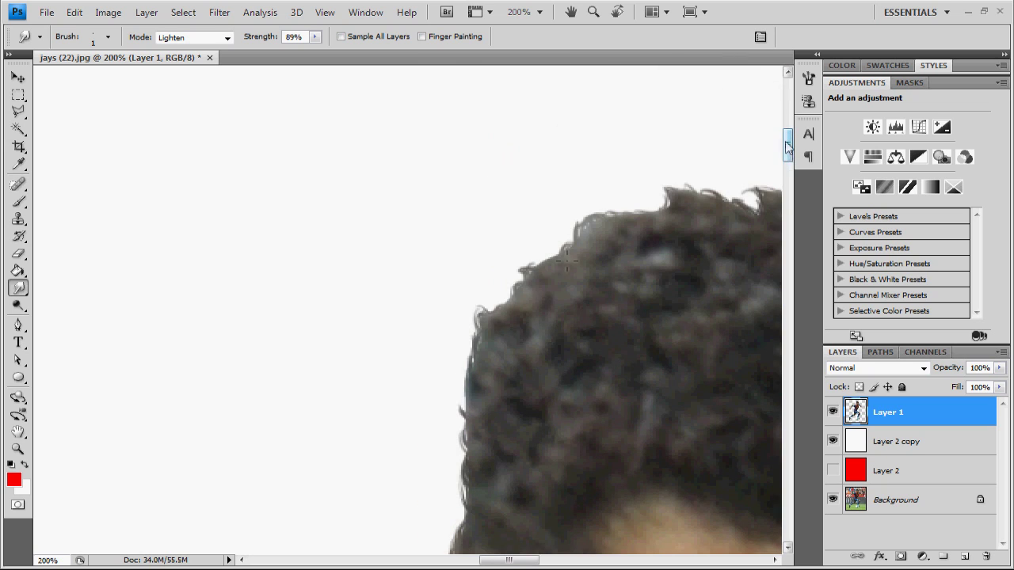
pyautogui.moveTo(479, 312)
pyautogui.mouseDown()
pyautogui.moveTo(580, 249)
pyautogui.moveTo(606, 212)
pyautogui.mouseUp()
pyautogui.moveTo(681, 222); pyautogui.dragTo(675, 176)
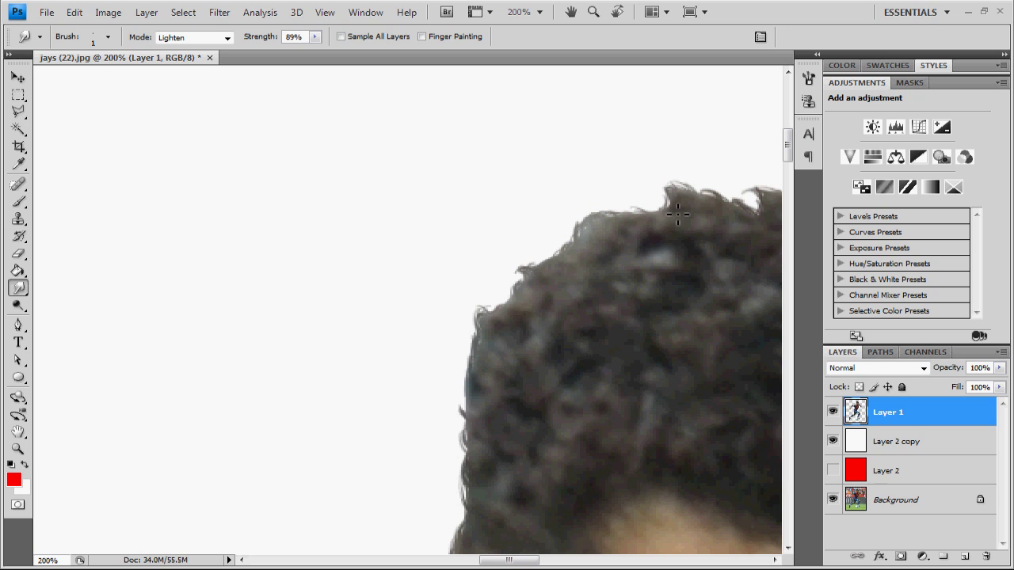
# - Compare edges against the original photo, then smudge strands along the top and right hair edges
pyautogui.click(833, 500)
pyautogui.click(832, 441)
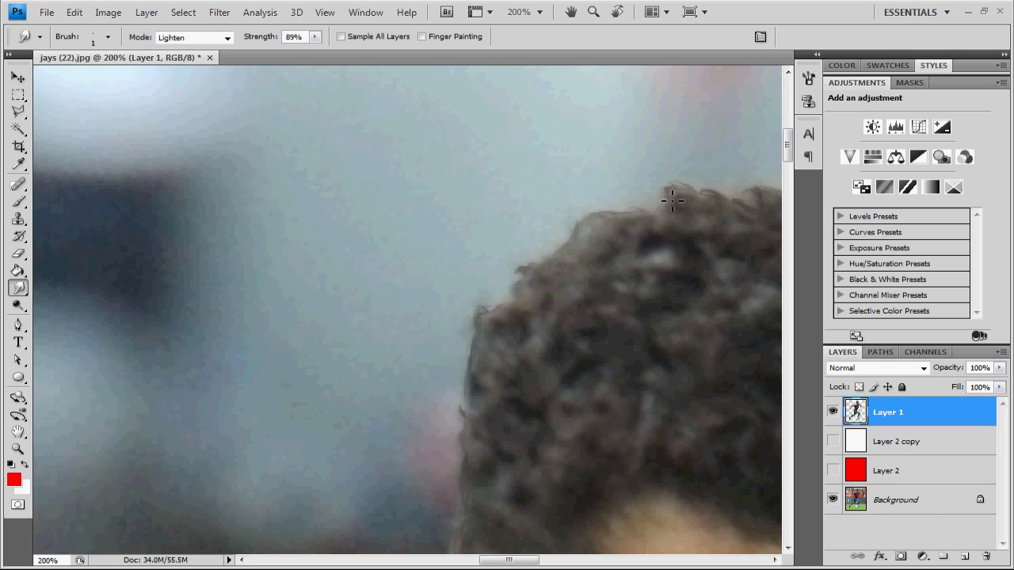
pyautogui.moveTo(538, 564); pyautogui.dragTo(563, 564)
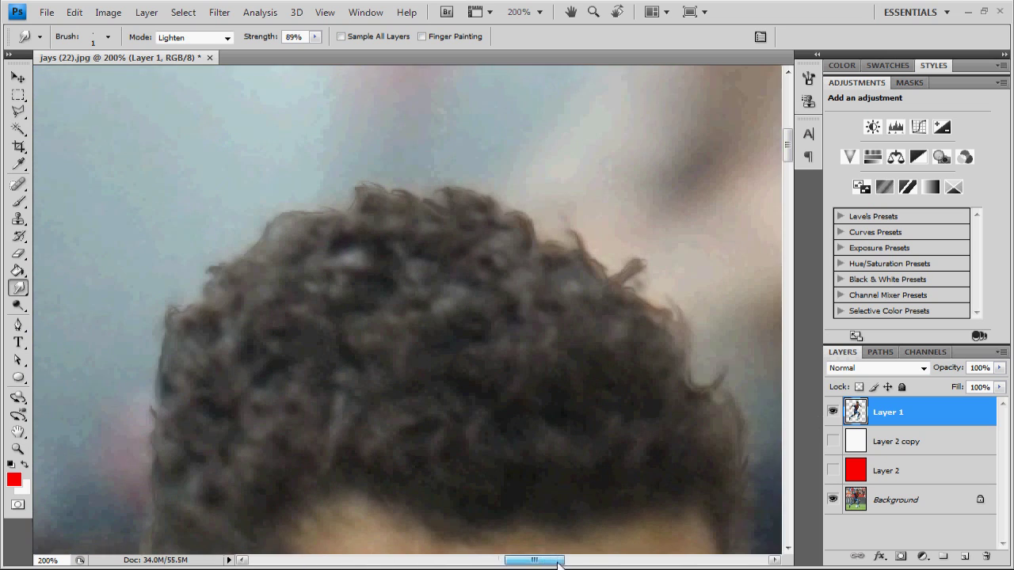
pyautogui.click(833, 441)
pyautogui.moveTo(389, 192); pyautogui.dragTo(396, 203)
pyautogui.moveTo(446, 226)
pyautogui.mouseDown()
pyautogui.moveTo(465, 212)
pyautogui.moveTo(566, 251)
pyautogui.moveTo(579, 222)
pyautogui.moveTo(636, 298)
pyautogui.moveTo(640, 277)
pyautogui.moveTo(638, 293)
pyautogui.moveTo(682, 328)
pyautogui.moveTo(679, 310)
pyautogui.moveTo(678, 334)
pyautogui.mouseUp()
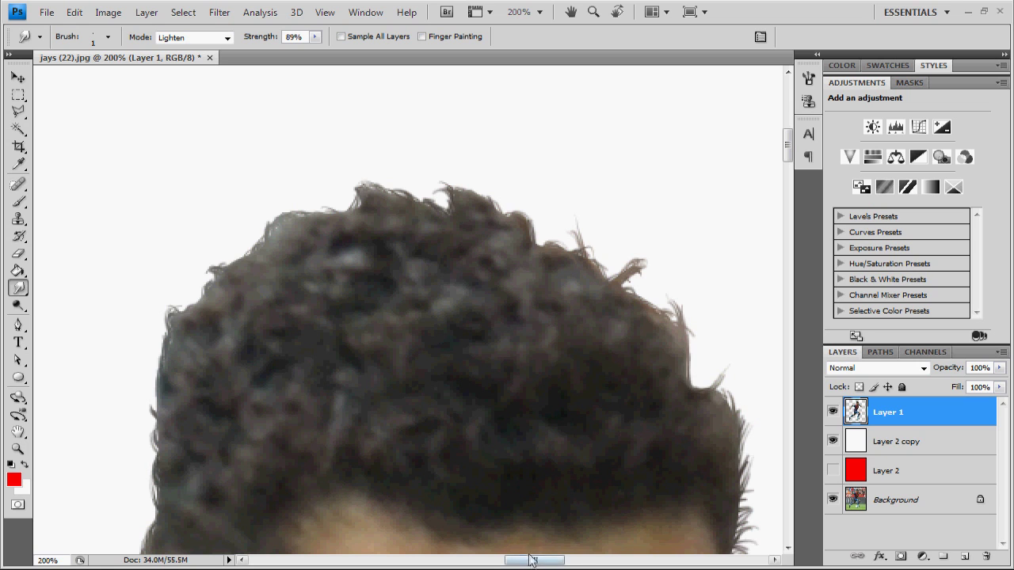
pyautogui.moveTo(535, 561); pyautogui.dragTo(550, 561)
pyautogui.scroll(-5, 759, 257)
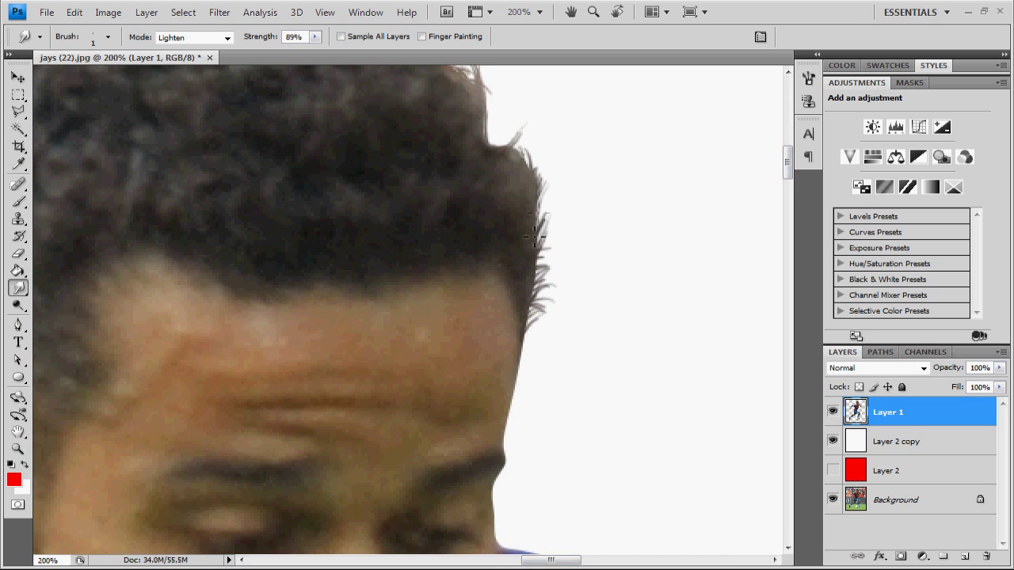
pyautogui.moveTo(542, 230)
pyautogui.mouseDown()
pyautogui.moveTo(540, 246)
pyautogui.moveTo(550, 227)
pyautogui.moveTo(557, 233)
pyautogui.moveTo(555, 219)
pyautogui.mouseUp()
# - Refine the side hair strands above the forehead, toggling the white backdrop to check them
pyautogui.click(833, 441)
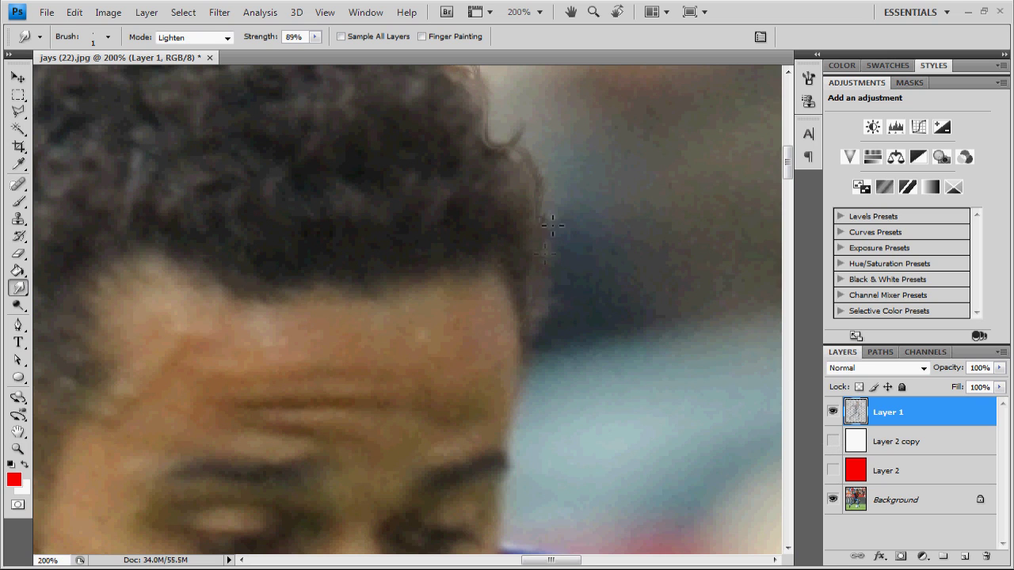
pyautogui.moveTo(530, 328); pyautogui.dragTo(531, 326)
pyautogui.moveTo(532, 281)
pyautogui.mouseDown()
pyautogui.moveTo(555, 268)
pyautogui.moveTo(561, 214)
pyautogui.mouseUp()
pyautogui.click(832, 441)
pyautogui.moveTo(537, 237); pyautogui.dragTo(547, 193)
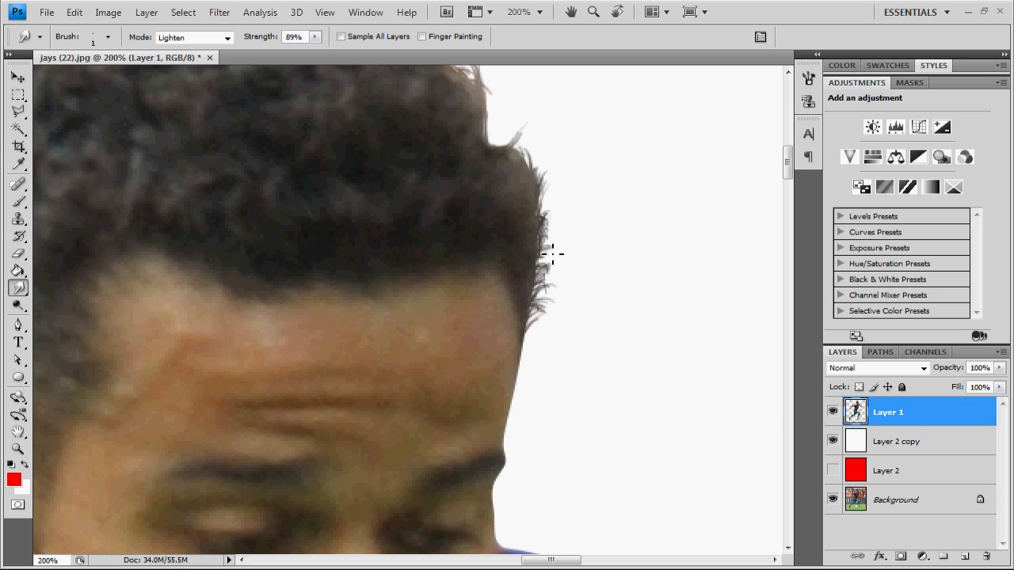
pyautogui.moveTo(545, 230); pyautogui.dragTo(540, 208)
pyautogui.moveTo(533, 295); pyautogui.dragTo(555, 277)
pyautogui.click(540, 11)
# - Zoom to 100% on the head and smudge the left hair edge into strands
pyautogui.click(533, 45)
pyautogui.click(540, 11)
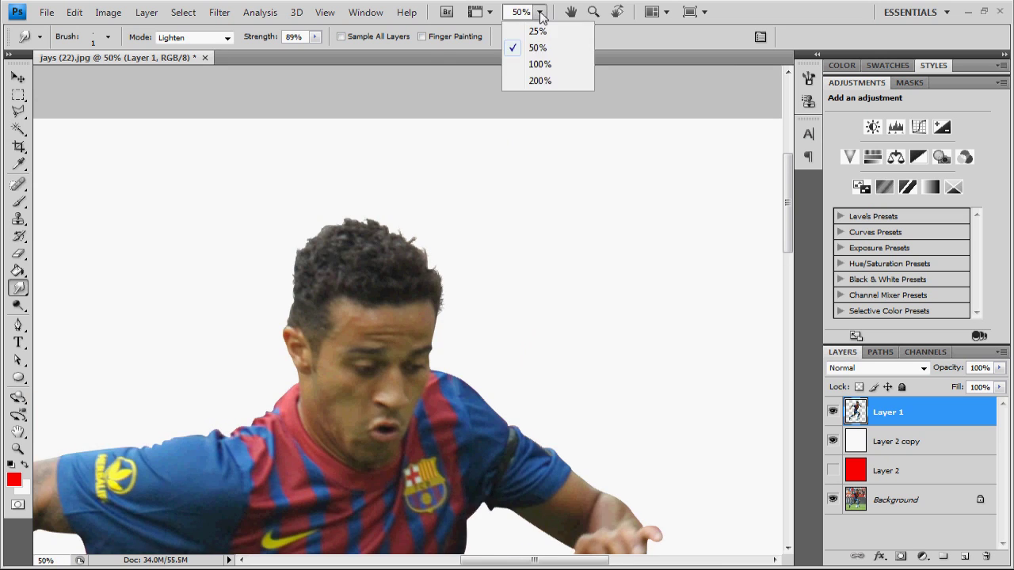
pyautogui.click(532, 31)
pyautogui.click(540, 12)
pyautogui.click(532, 63)
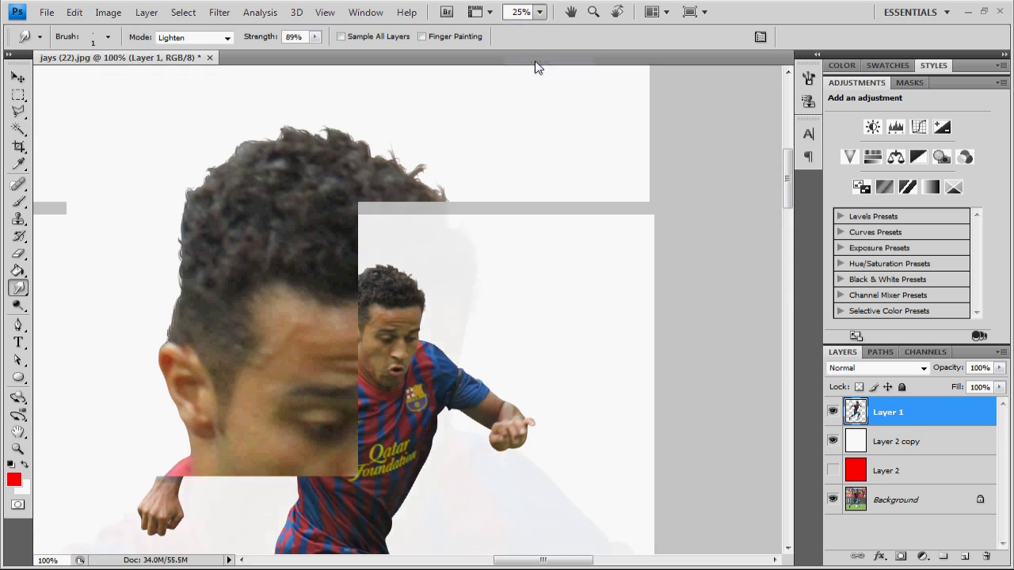
pyautogui.moveTo(190, 304)
pyautogui.mouseDown()
pyautogui.moveTo(179, 292)
pyautogui.moveTo(193, 287)
pyautogui.moveTo(176, 277)
pyautogui.mouseUp()
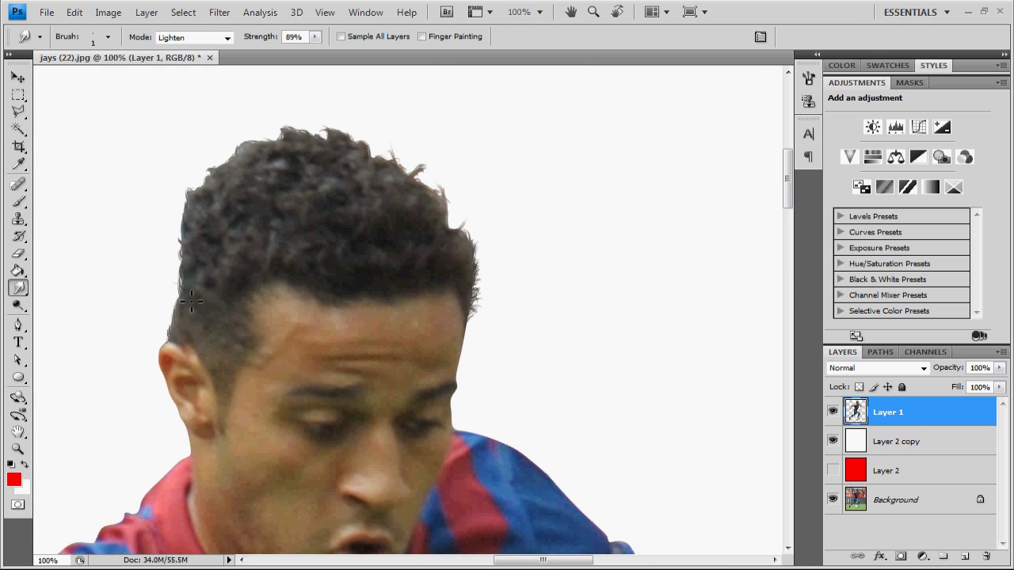
# - Delete the white backdrop, red and photo layers, keeping only Layer 1
pyautogui.click(539, 11)
pyautogui.click(532, 32)
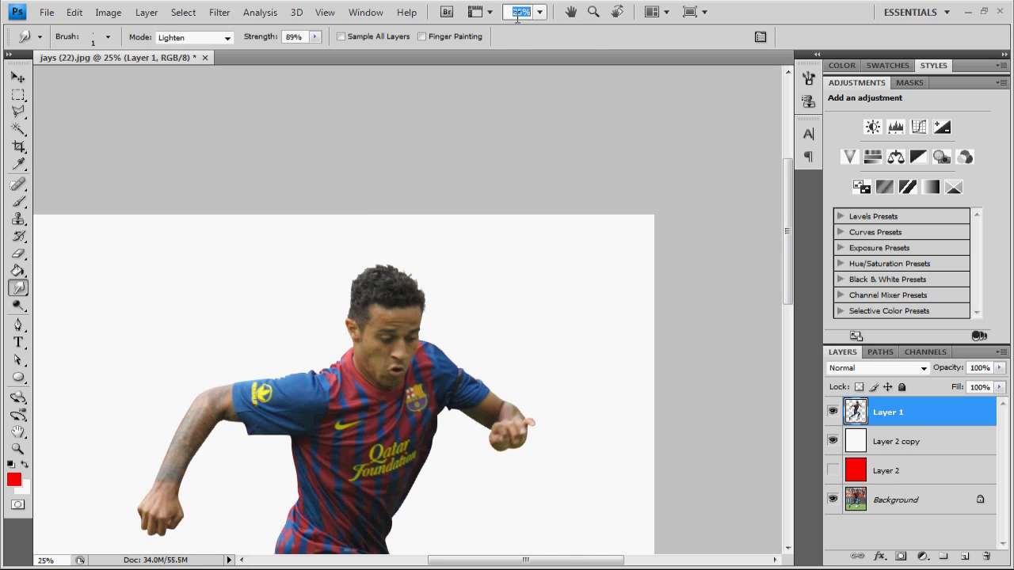
pyautogui.write('10')
pyautogui.press('Return')
pyautogui.press('c')
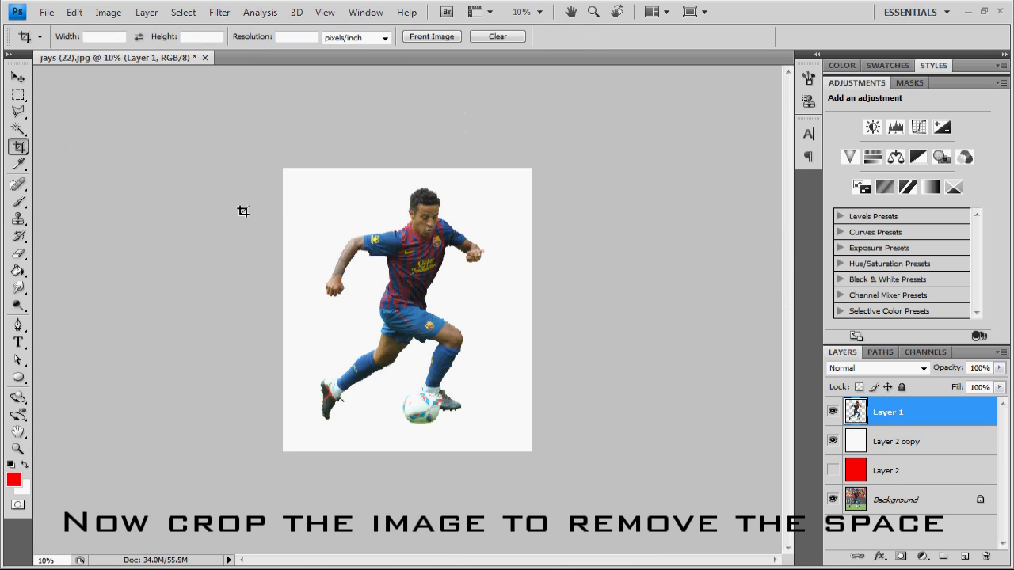
pyautogui.click(889, 442)
pyautogui.press('Delete')
pyautogui.keyDown('shift'); pyautogui.click(895, 471); pyautogui.keyUp('shift')
pyautogui.press('Delete')
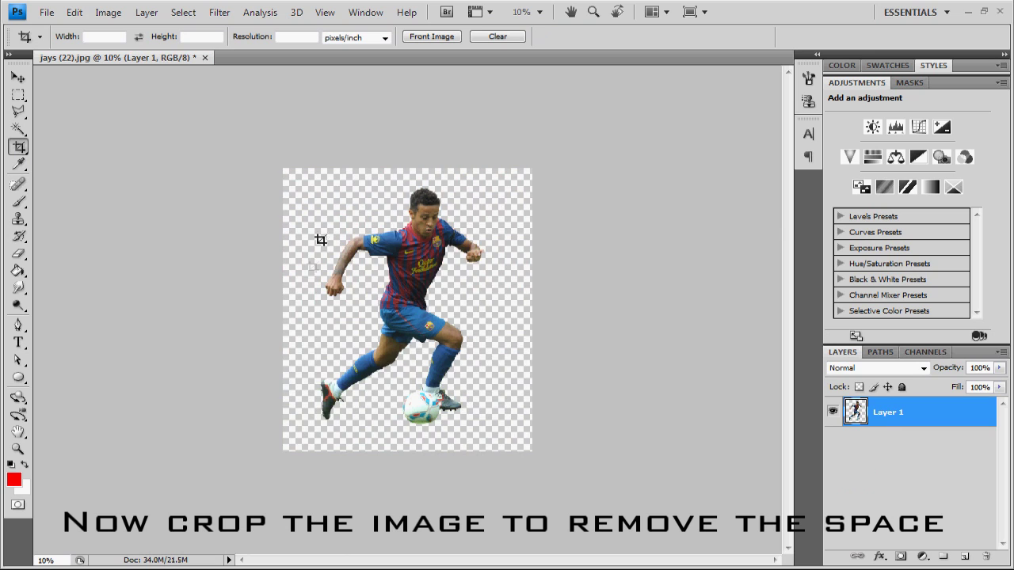
# - Crop the canvas tightly around the player
pyautogui.moveTo(308, 422); pyautogui.dragTo(485, 180)
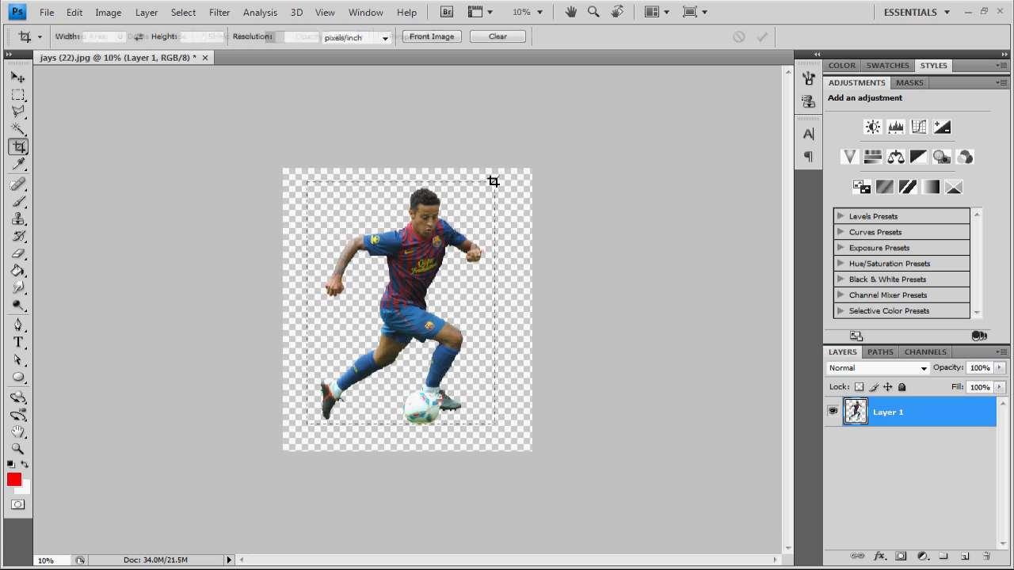
pyautogui.moveTo(485, 180); pyautogui.dragTo(495, 181)
pyautogui.rightClick(432, 270)
pyautogui.click(473, 277)
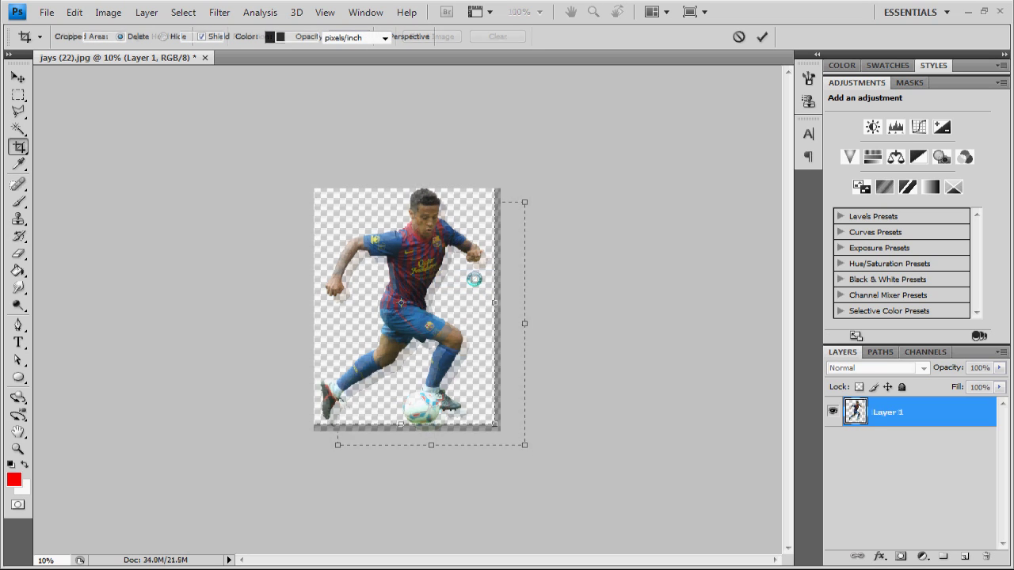
# - Resize the image to 950 pixels high (692 × 950)
pyautogui.click(18, 76)
pyautogui.click(107, 12)
pyautogui.click(134, 120)
pyautogui.press('Tab')
pyautogui.write('950')
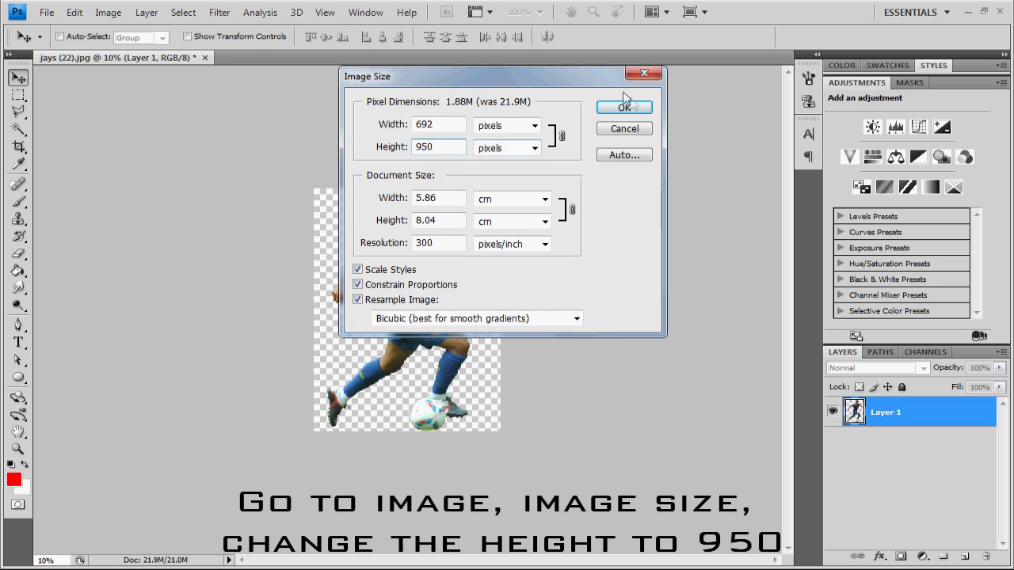
pyautogui.click(624, 107)
pyautogui.click(538, 12)
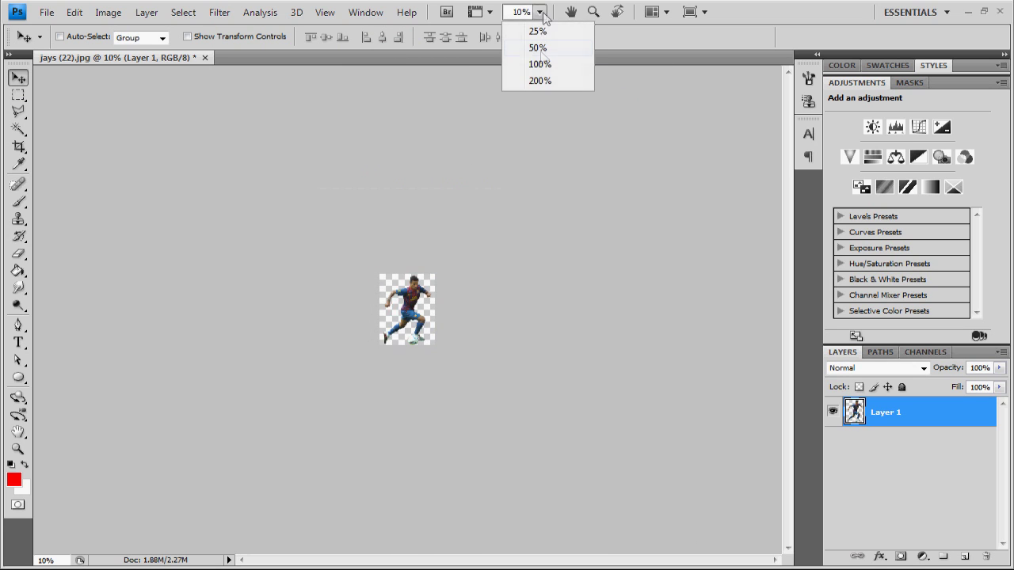
# - Duplicate the player layer as Layer 1 copy and hide the original Layer 1
pyautogui.click(540, 45)
pyautogui.click(538, 12)
pyautogui.click(538, 61)
pyautogui.click(539, 12)
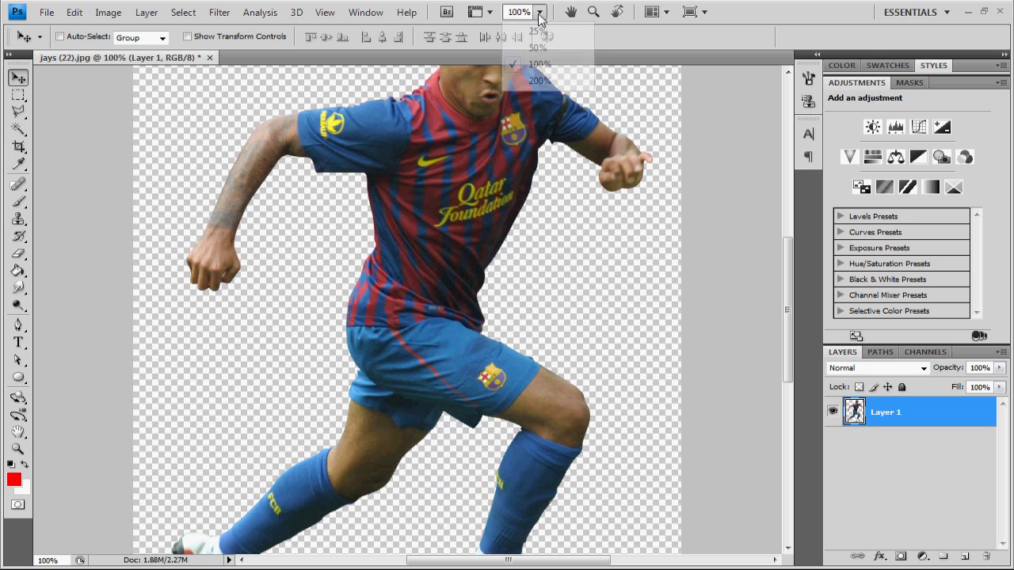
pyautogui.click(538, 47)
pyautogui.click(539, 12)
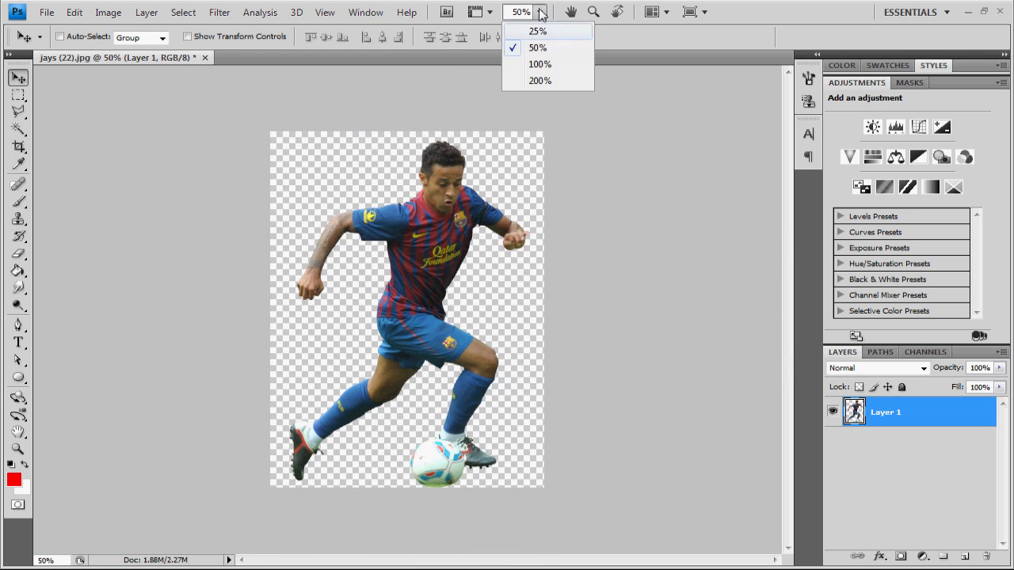
pyautogui.click(539, 64)
pyautogui.moveTo(787, 284); pyautogui.dragTo(787, 324)
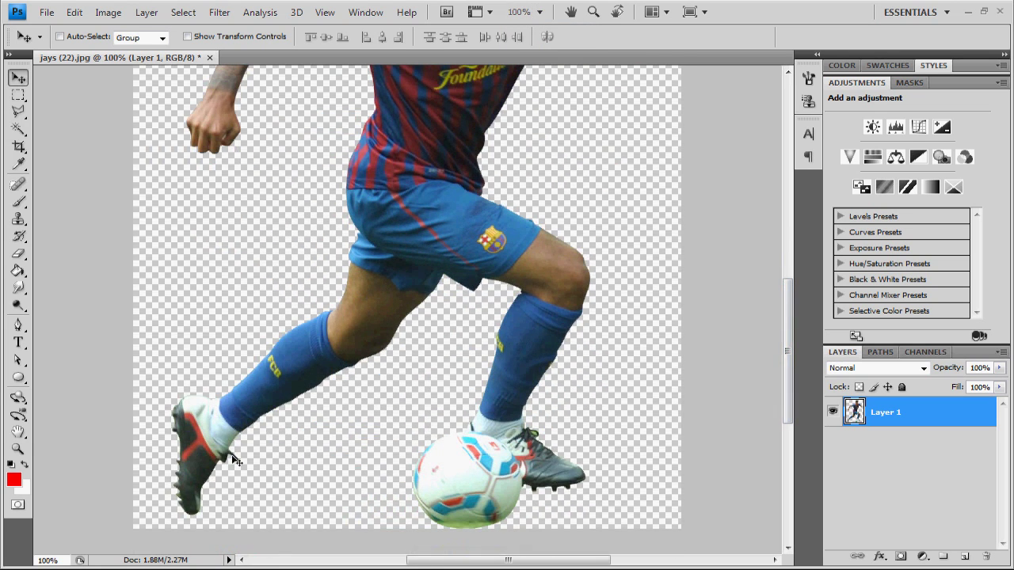
pyautogui.scroll(3, 618, 196)
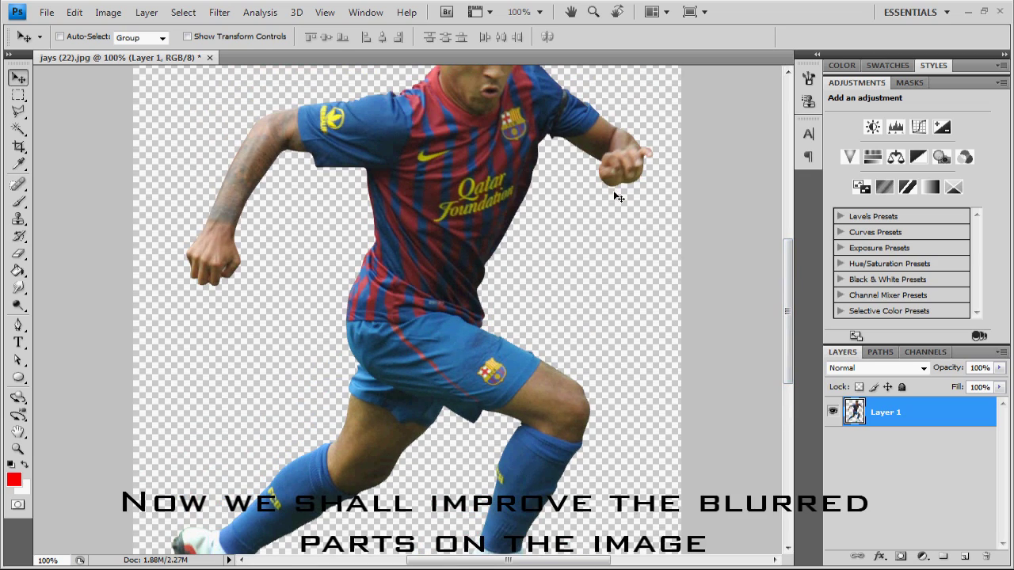
pyautogui.moveTo(786, 267); pyautogui.dragTo(786, 253)
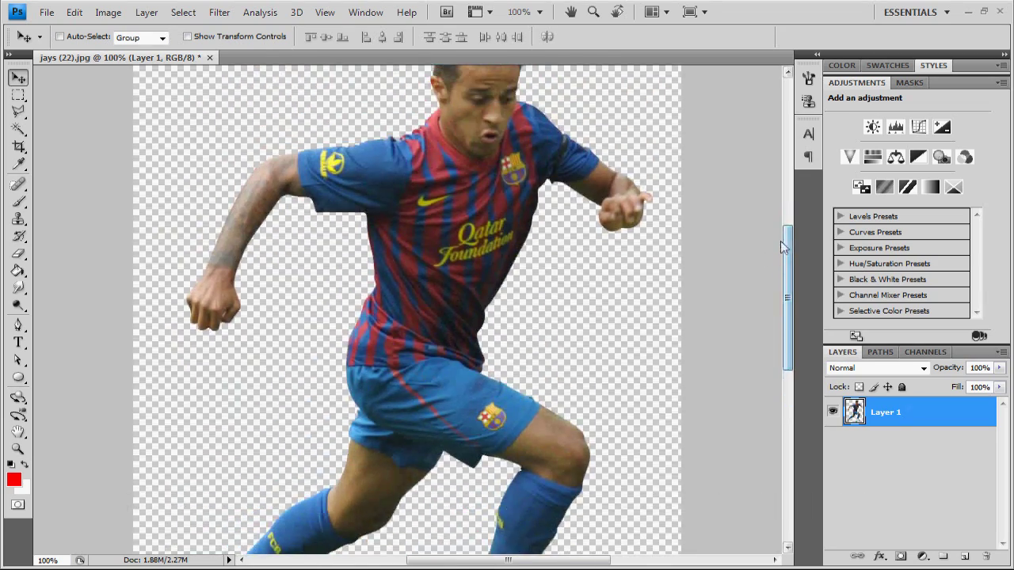
pyautogui.hotkey('ctrl', 'j')
pyautogui.click(832, 442)
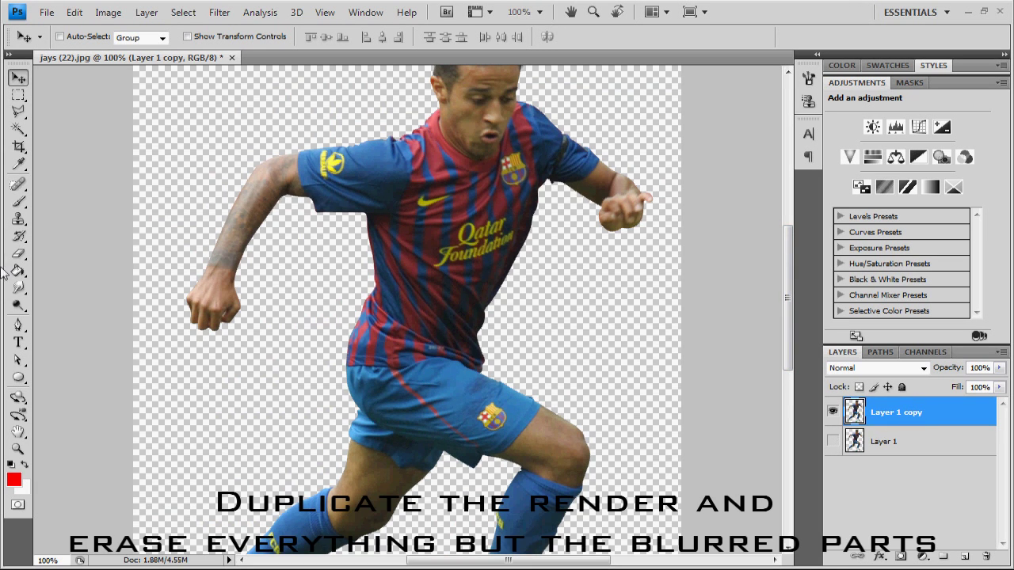
# - With a 104 px soft eraser, erase the head, arms and most of the torso from the copy
pyautogui.press('e')
pyautogui.click(109, 37)
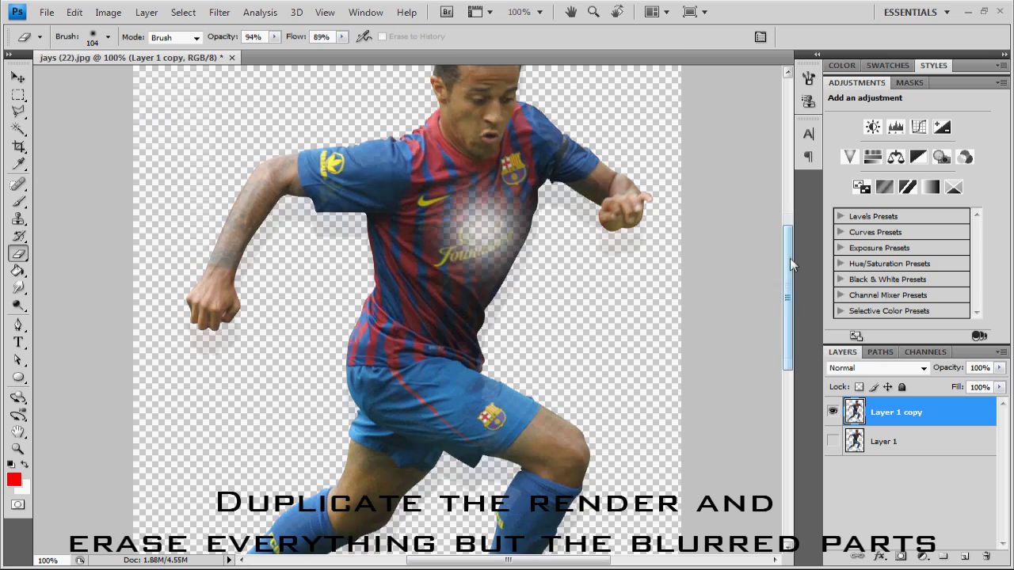
pyautogui.moveTo(793, 265); pyautogui.dragTo(792, 236)
pyautogui.moveTo(543, 175); pyautogui.dragTo(424, 167)
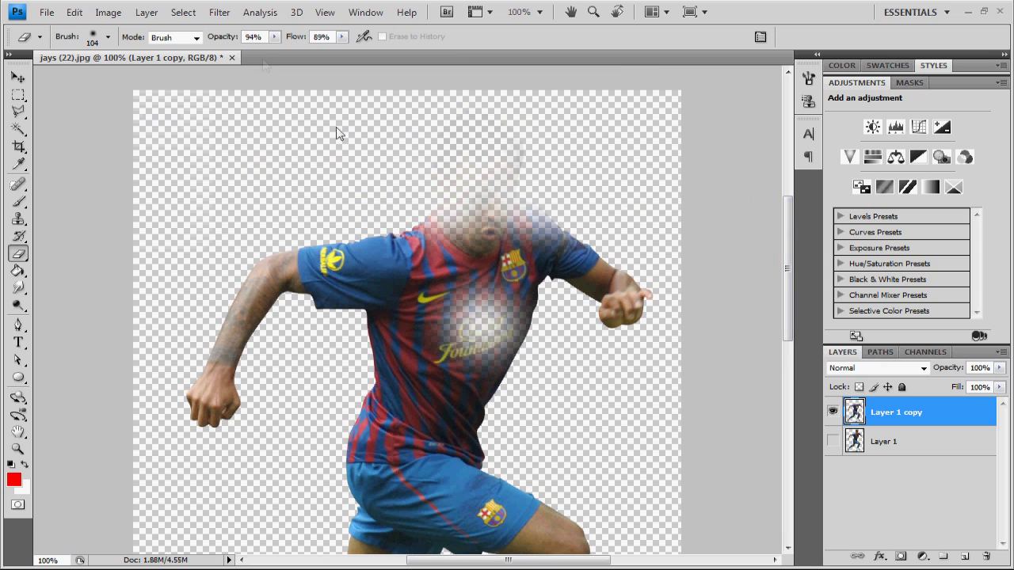
pyautogui.moveTo(477, 145); pyautogui.dragTo(236, 366)
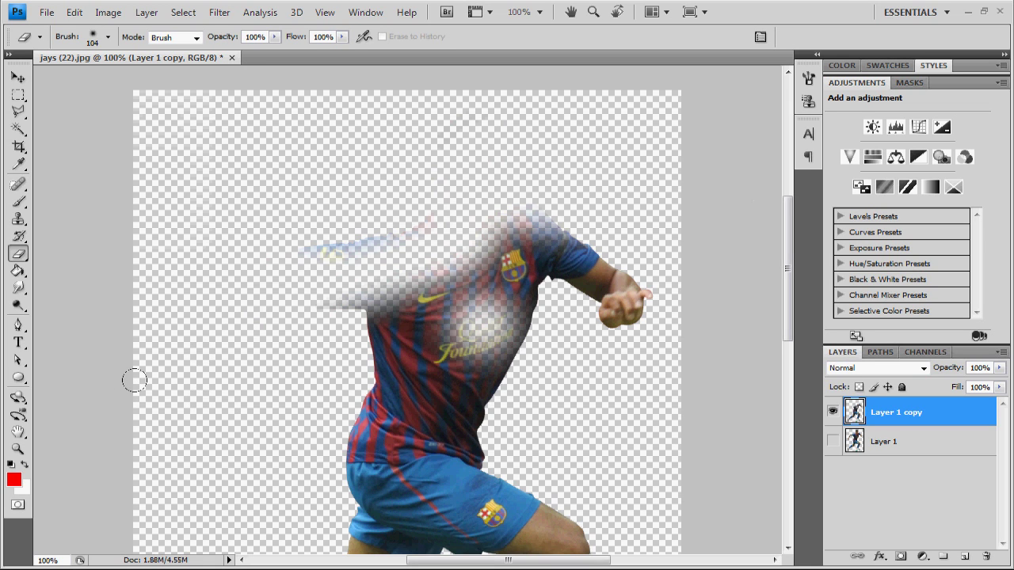
pyautogui.moveTo(135, 381)
pyautogui.mouseDown()
pyautogui.moveTo(328, 227)
pyautogui.moveTo(362, 369)
pyautogui.moveTo(376, 381)
pyautogui.moveTo(395, 328)
pyautogui.moveTo(384, 256)
pyautogui.mouseUp()
# - Erase the sock, knee, shorts and most of the blue sleeve from the copy
pyautogui.scroll(-3, 391, 223)
pyautogui.scroll(-4, 443, 333)
pyautogui.moveTo(497, 400)
pyautogui.mouseDown()
pyautogui.moveTo(538, 372)
pyautogui.moveTo(555, 301)
pyautogui.moveTo(459, 238)
pyautogui.moveTo(343, 211)
pyautogui.moveTo(511, 317)
pyautogui.moveTo(309, 249)
pyautogui.moveTo(309, 301)
pyautogui.moveTo(242, 358)
pyautogui.moveTo(252, 424)
pyautogui.mouseUp()
pyautogui.moveTo(787, 404); pyautogui.dragTo(787, 405)
pyautogui.moveTo(575, 495)
pyautogui.mouseDown()
pyautogui.moveTo(547, 476)
pyautogui.moveTo(514, 410)
pyautogui.mouseUp()
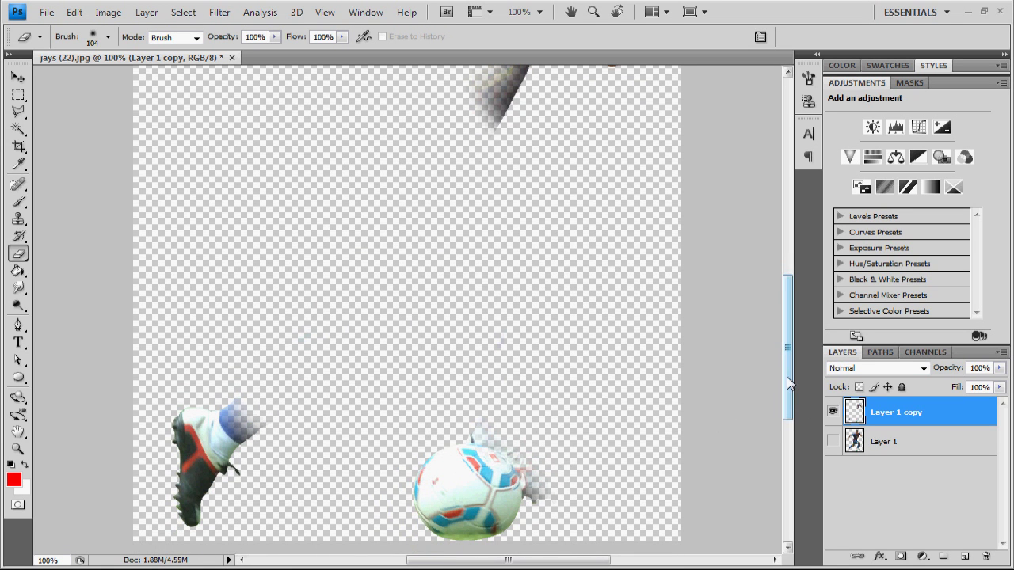
pyautogui.moveTo(787, 383); pyautogui.dragTo(786, 308)
pyautogui.moveTo(554, 254)
pyautogui.mouseDown()
pyautogui.moveTo(476, 245)
pyautogui.moveTo(459, 369)
pyautogui.moveTo(525, 205)
pyautogui.moveTo(547, 201)
pyautogui.moveTo(582, 261)
pyautogui.mouseUp()
pyautogui.click(19, 76)
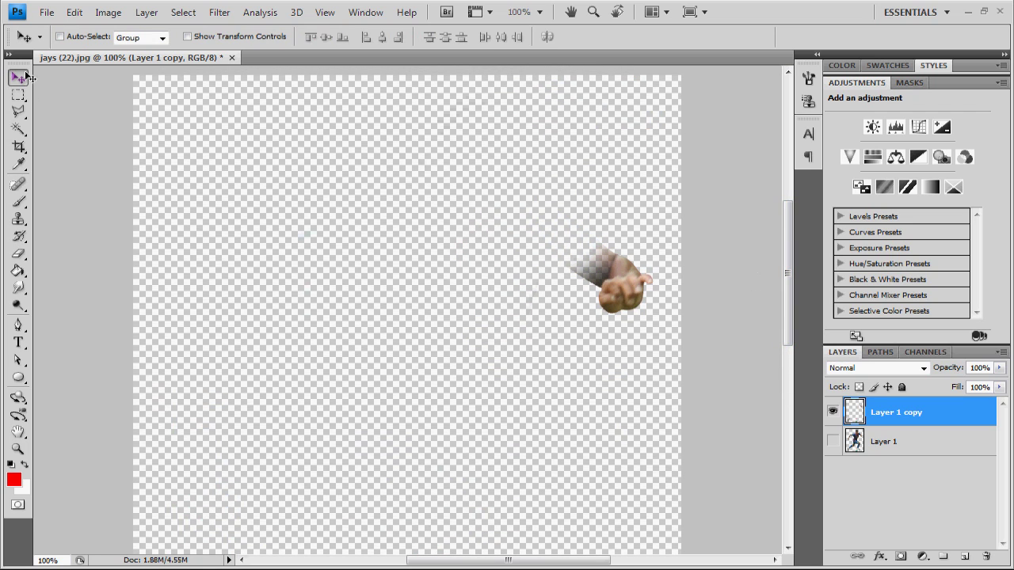
# - Apply a 3-pixel Motion Blur to the remaining fragments on Layer 1 copy
pyautogui.click(219, 12)
pyautogui.moveTo(228, 136)
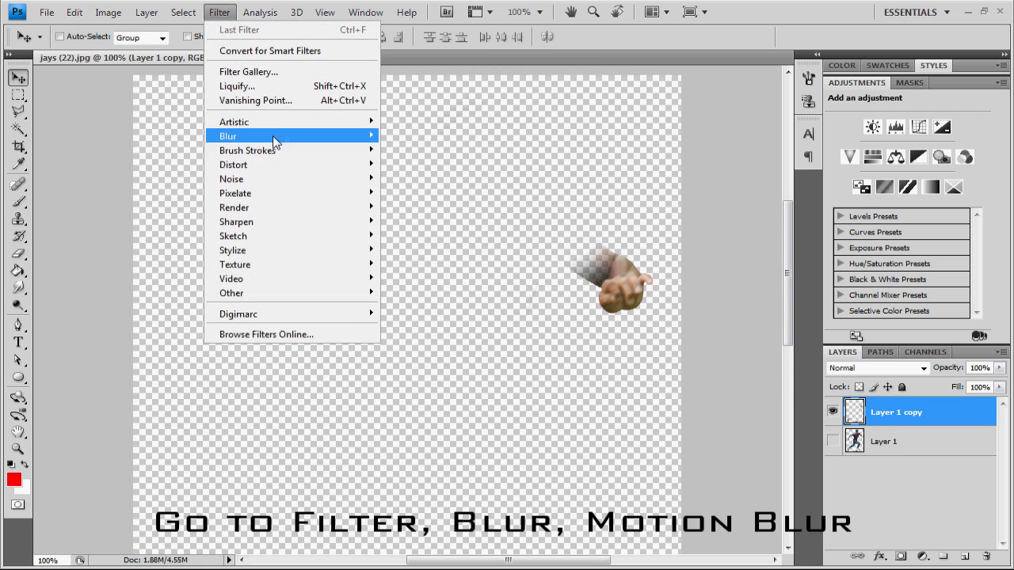
pyautogui.click(424, 224)
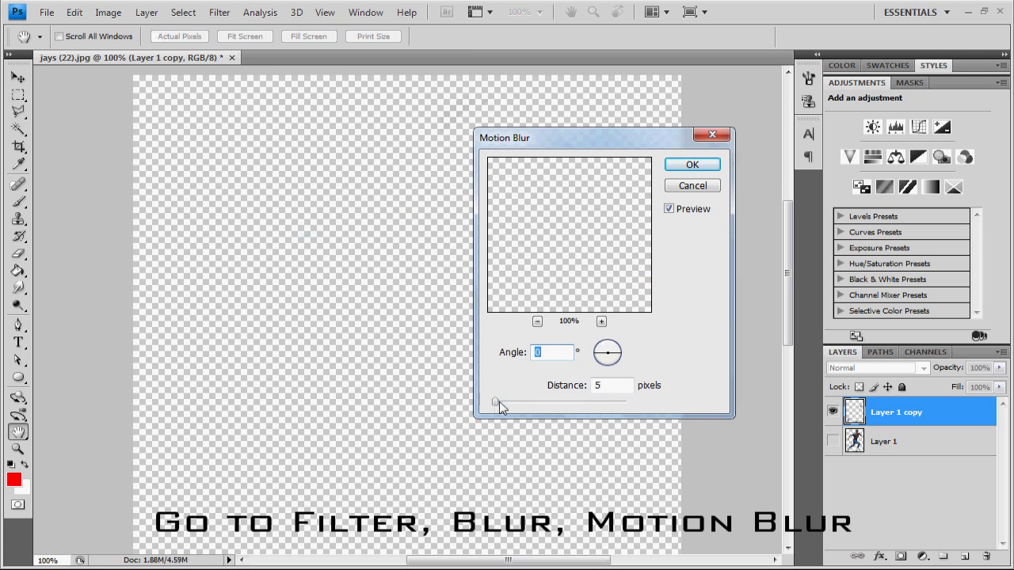
pyautogui.press('Tab')
pyautogui.click(444, 217)
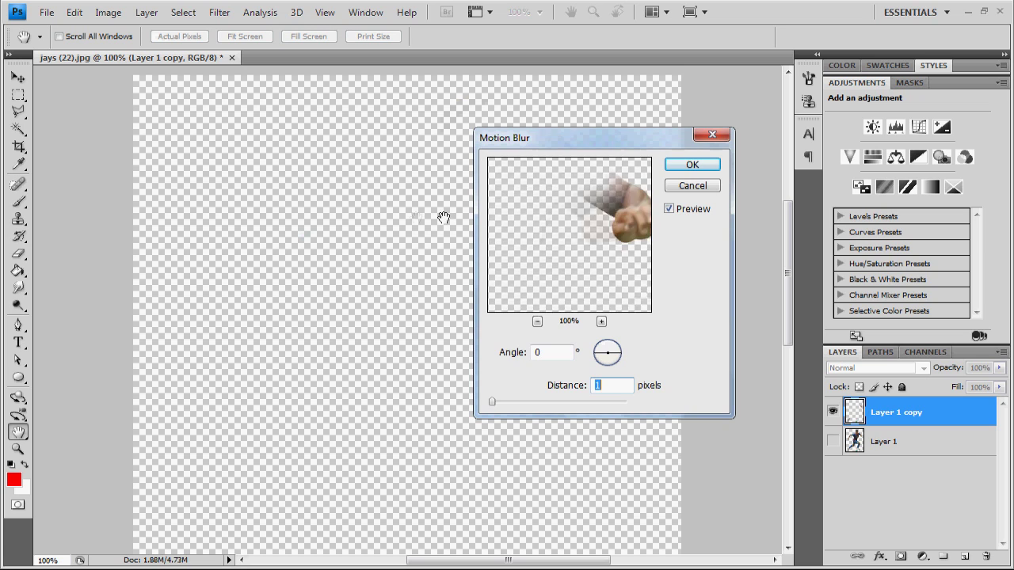
pyautogui.moveTo(495, 402); pyautogui.dragTo(493, 402)
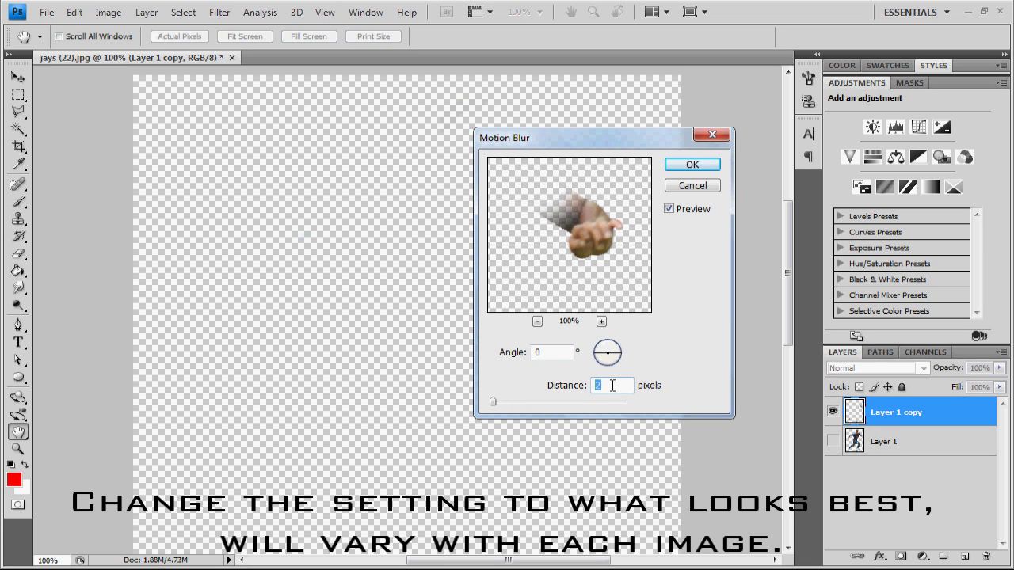
pyautogui.click(692, 164)
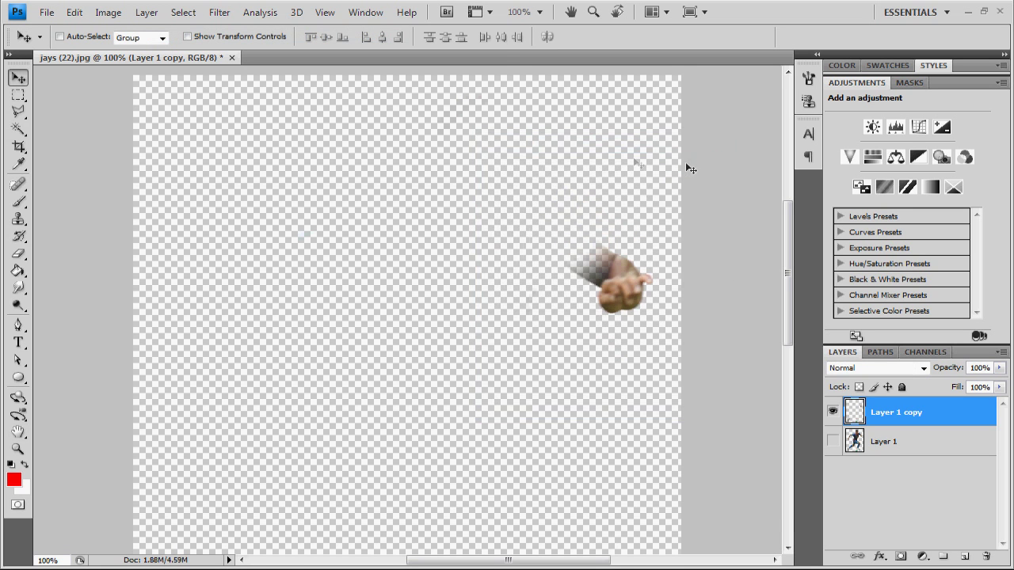
# - Make Layer 1 visible again and view the image at 50%
pyautogui.moveTo(787, 255); pyautogui.dragTo(787, 335)
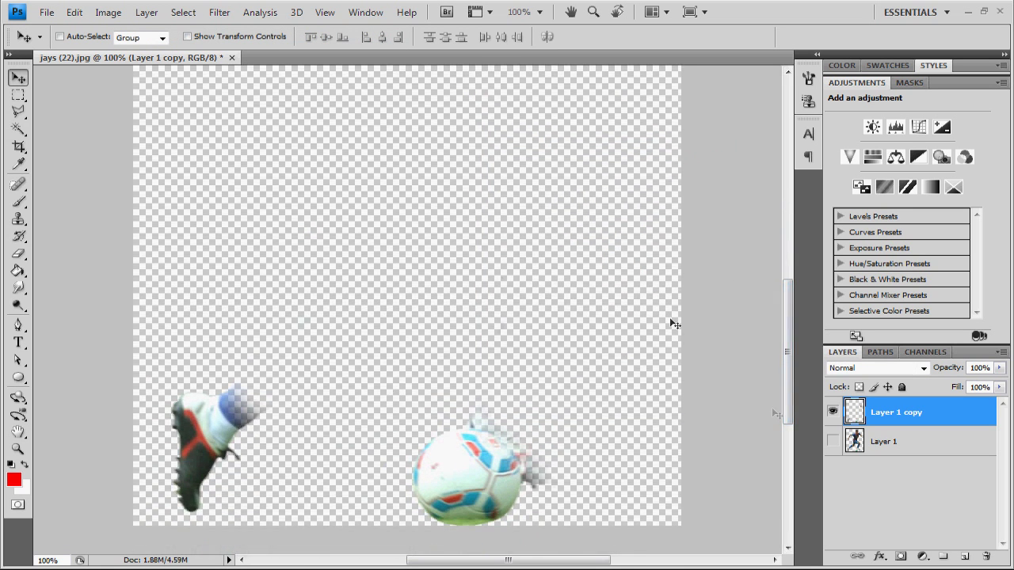
pyautogui.click(831, 441)
pyautogui.moveTo(786, 312); pyautogui.dragTo(748, 213)
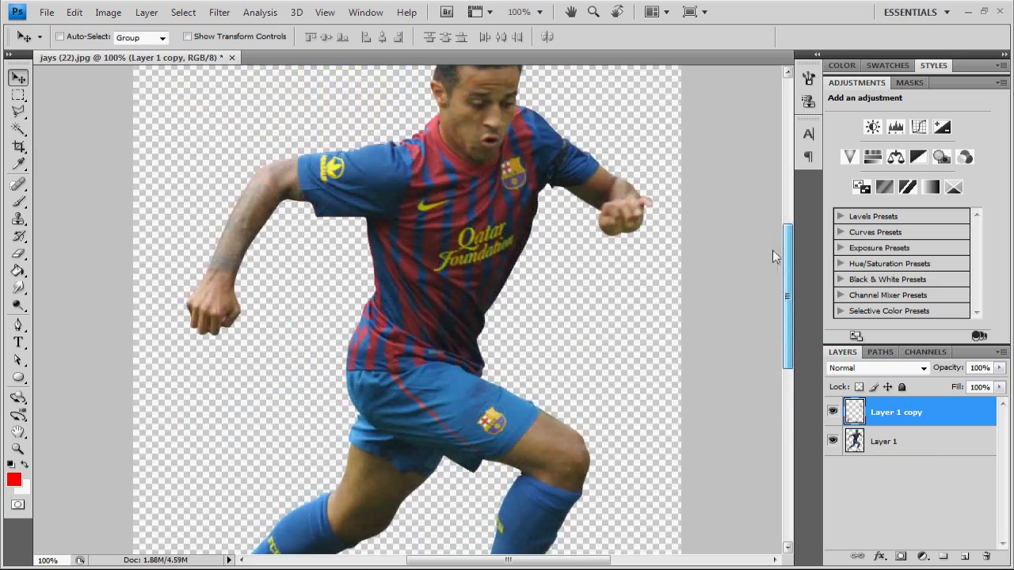
pyautogui.click(539, 11)
pyautogui.click(540, 45)
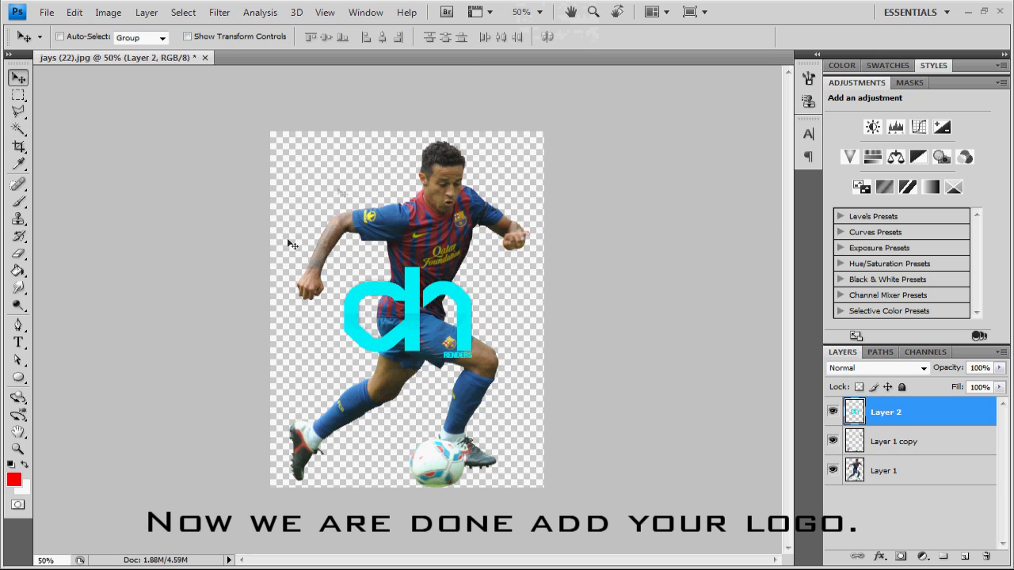
# - Shrink the logo to about 61% and move it to the player's top-left
pyautogui.hotkey('ctrl', 't')
pyautogui.moveTo(472, 354)
pyautogui.mouseDown()
pyautogui.moveTo(412, 320)
pyautogui.moveTo(349, 153)
pyautogui.mouseUp()
pyautogui.moveTo(384, 204); pyautogui.dragTo(375, 195)
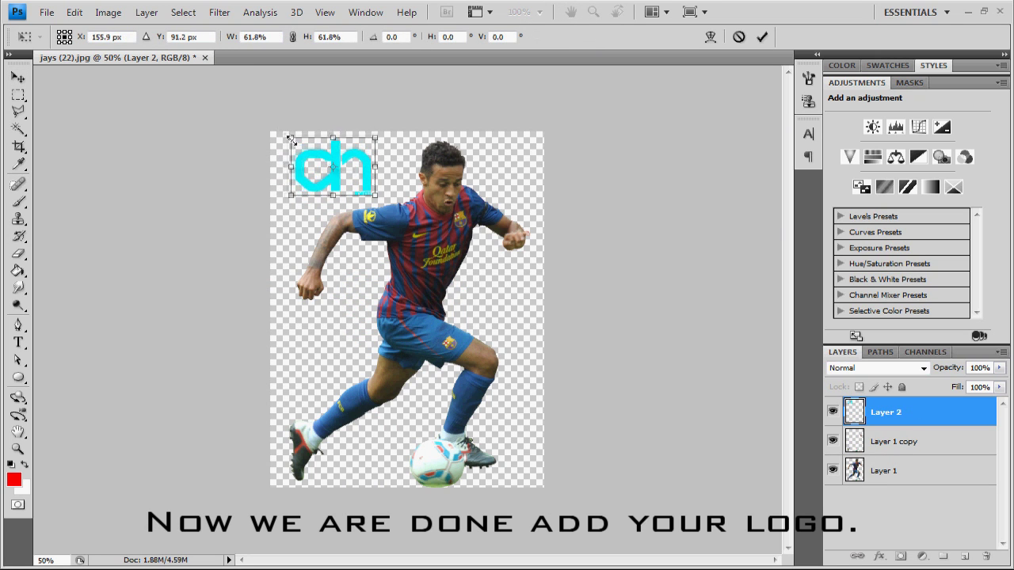
pyautogui.click(18, 77)
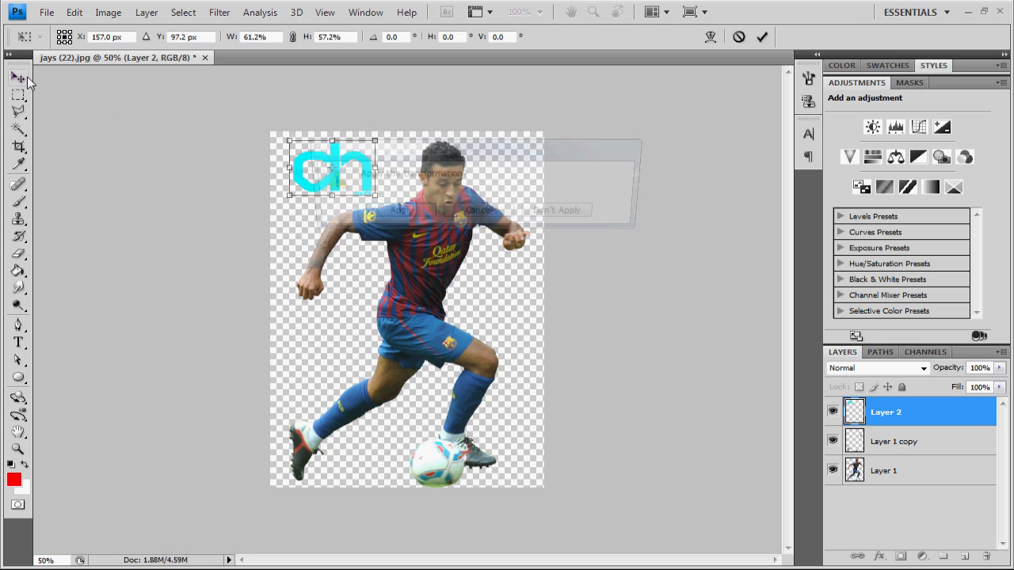
pyautogui.click(402, 212)
# - Shift the logo's hue to +34 so it turns from cyan to blue
pyautogui.hotkey('ctrl', 'u')
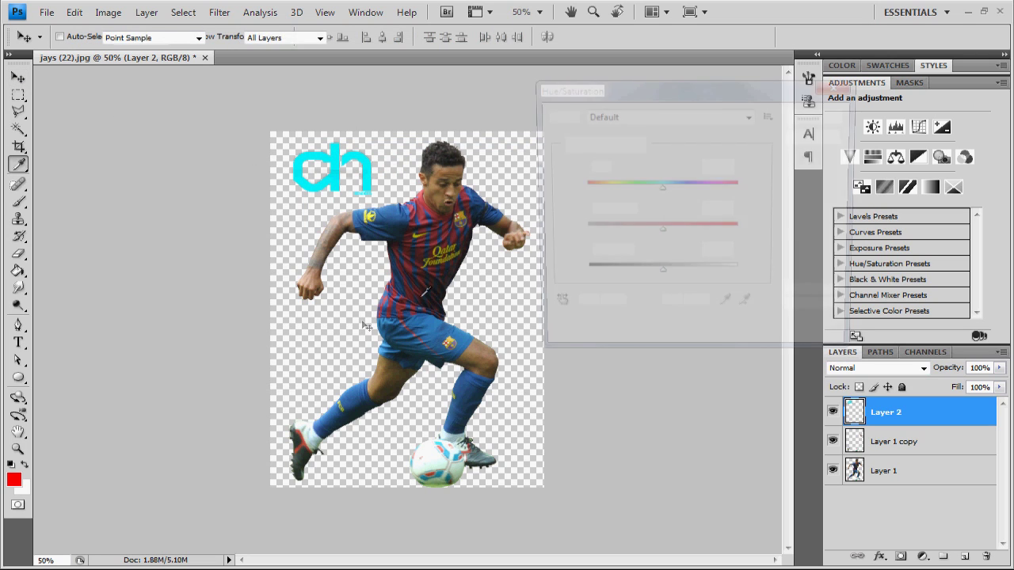
pyautogui.moveTo(660, 188); pyautogui.dragTo(688, 190)
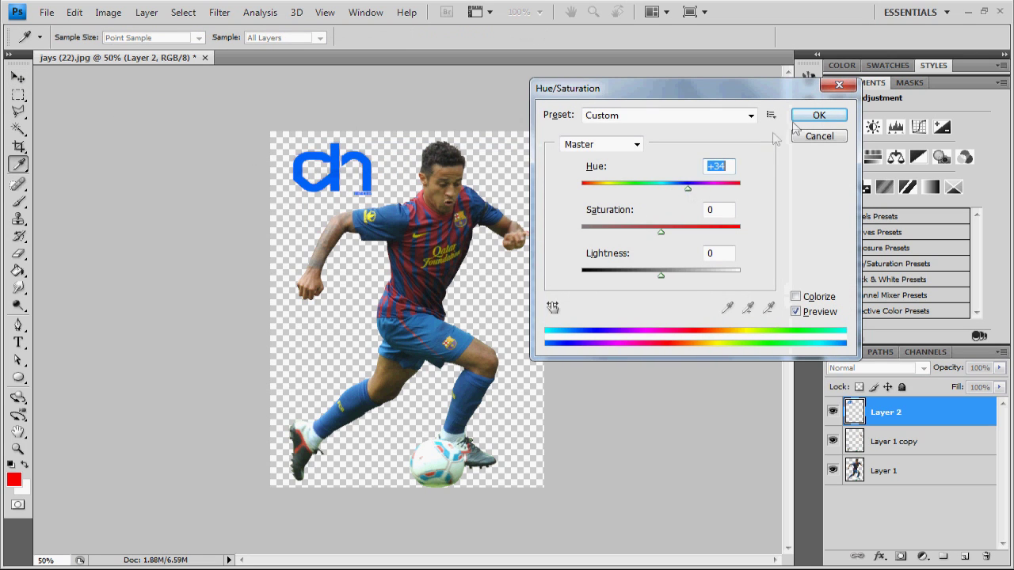
pyautogui.click(820, 115)
pyautogui.click(48, 15)
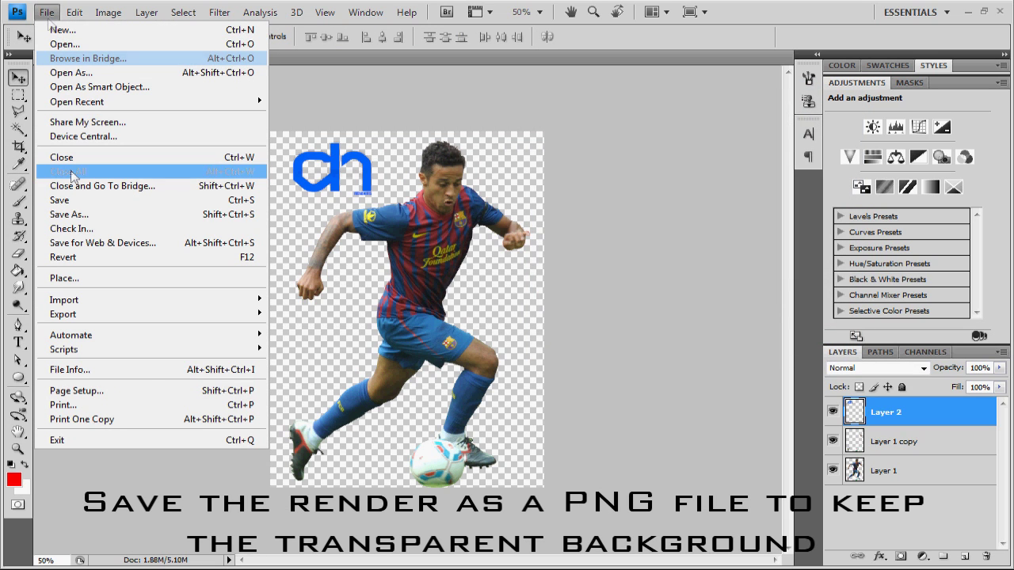
# - Save the image as Thiago.png in PNG format with Interlace set to None
pyautogui.click(116, 218)
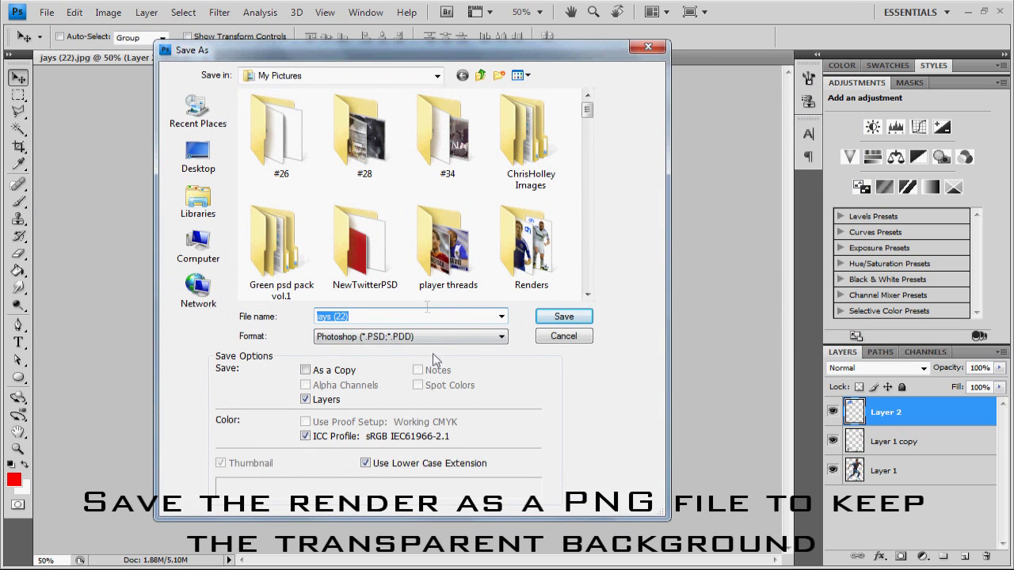
pyautogui.write('Tiago')
pyautogui.click(392, 337)
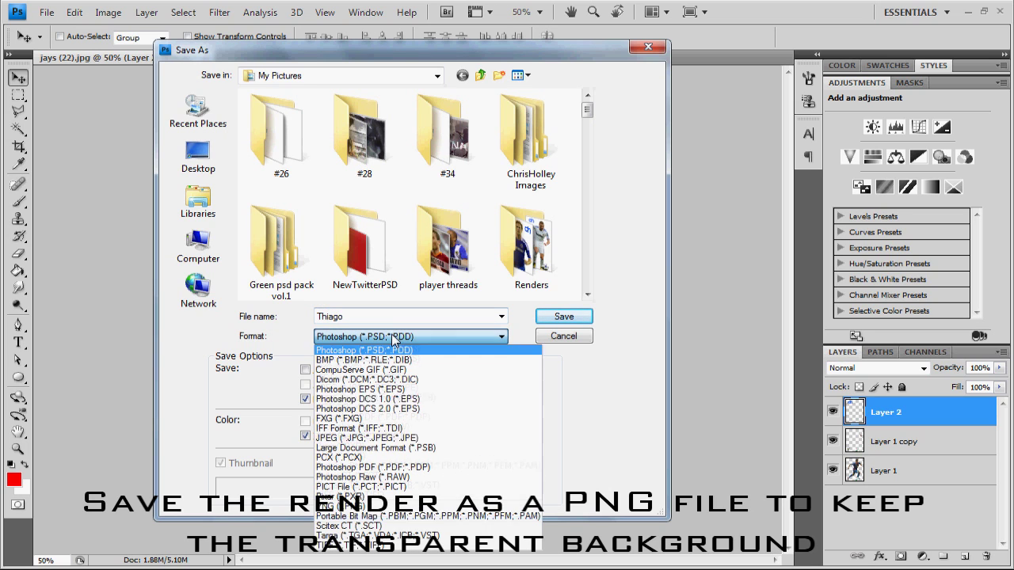
pyautogui.click(384, 507)
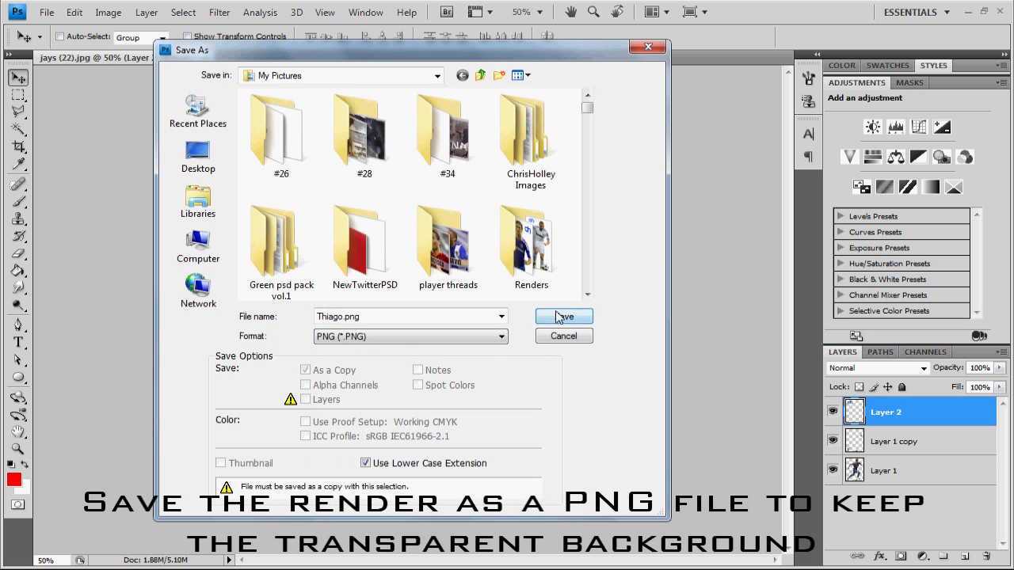
pyautogui.click(561, 317)
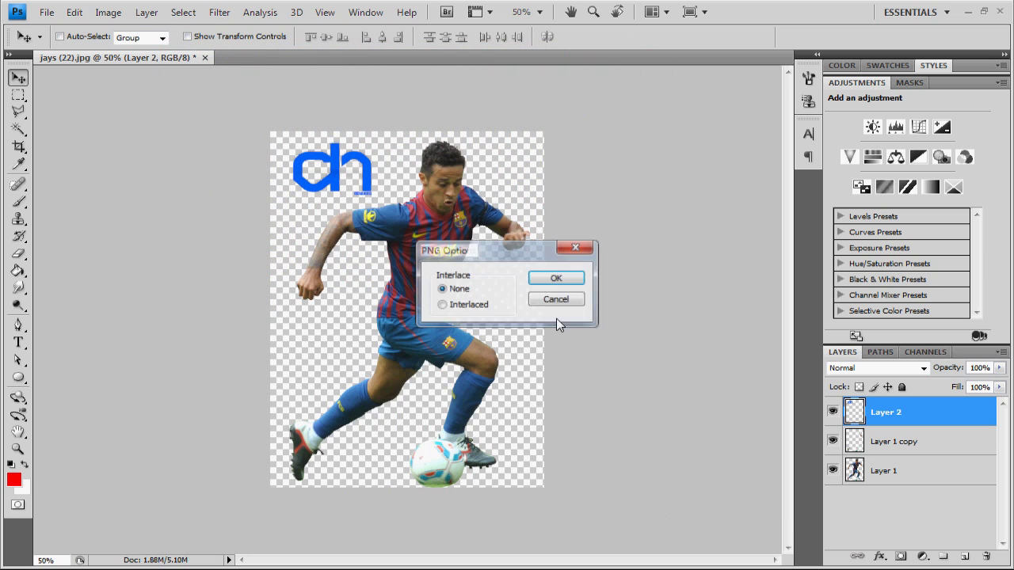
pyautogui.click(547, 277)
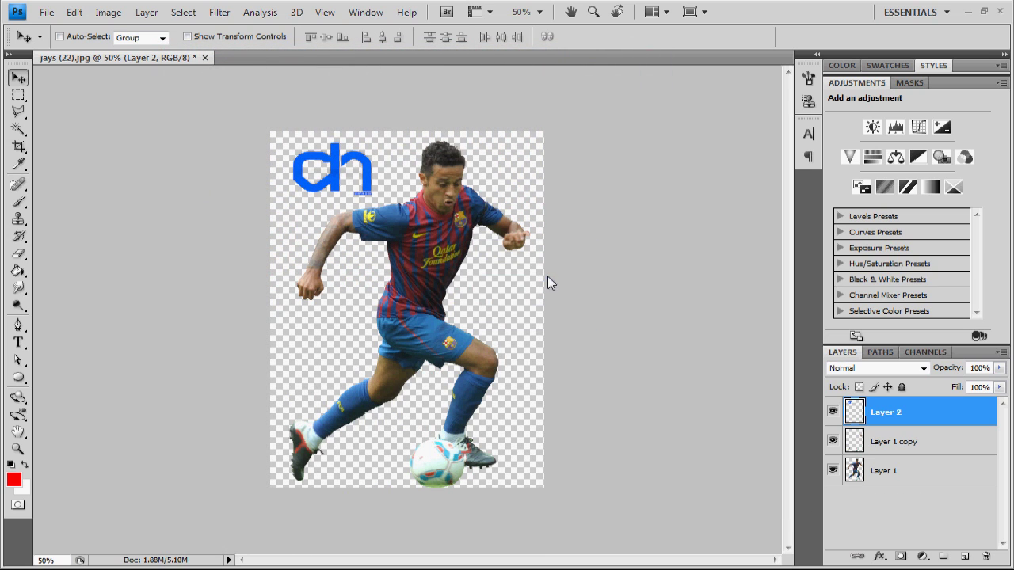